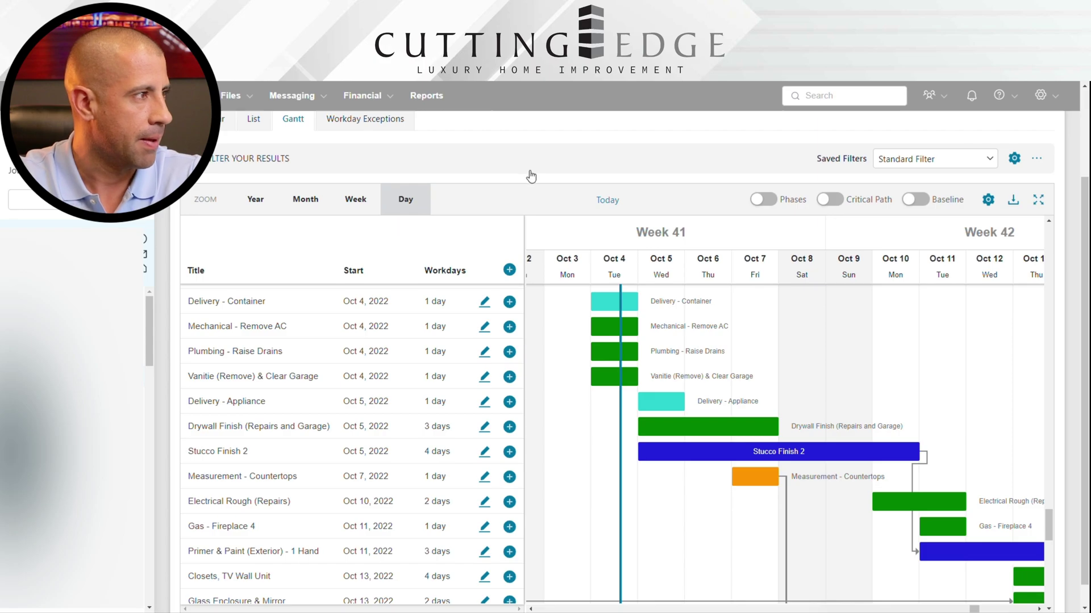
- Examine the October 2022 items, their durations and dependency links in the day-level Gantt schedule
scroll(590, 152, up, 1)
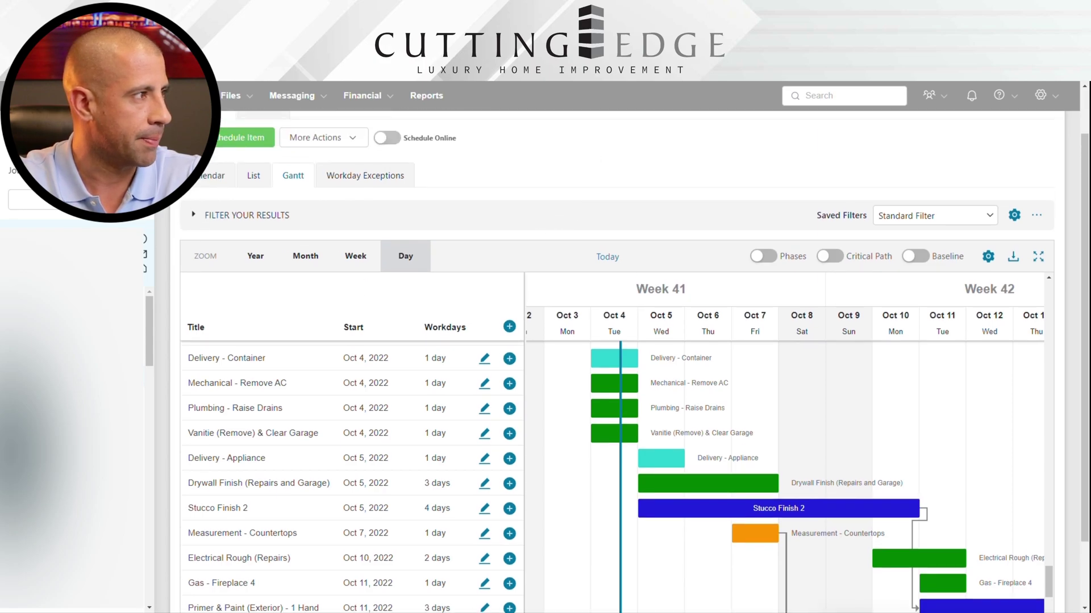
scroll(616, 199, down, 1)
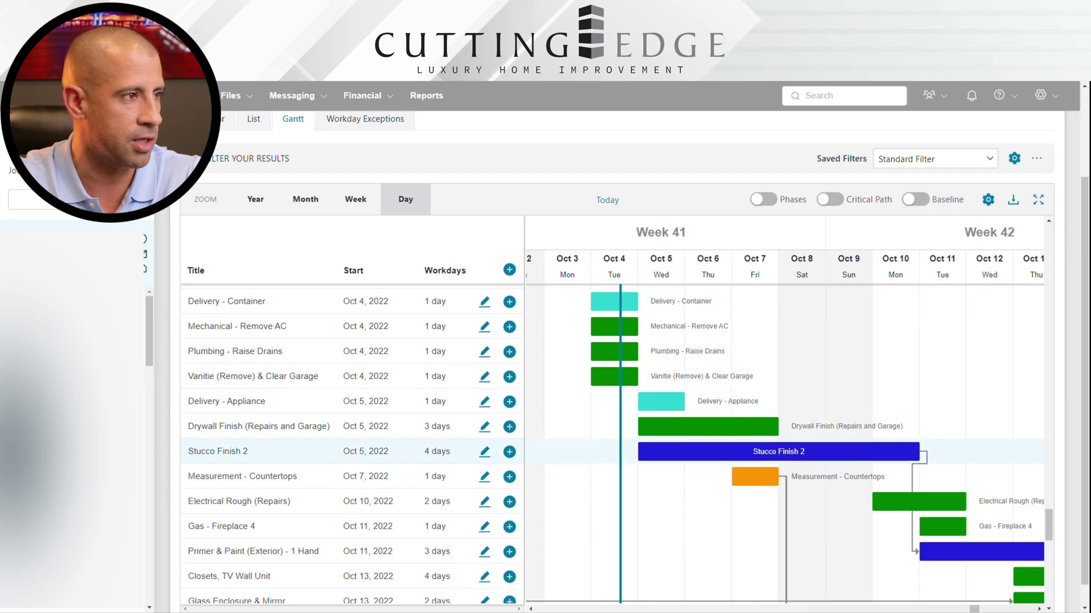
scroll(755, 479, right, 1)
scroll(755, 479, down, 1)
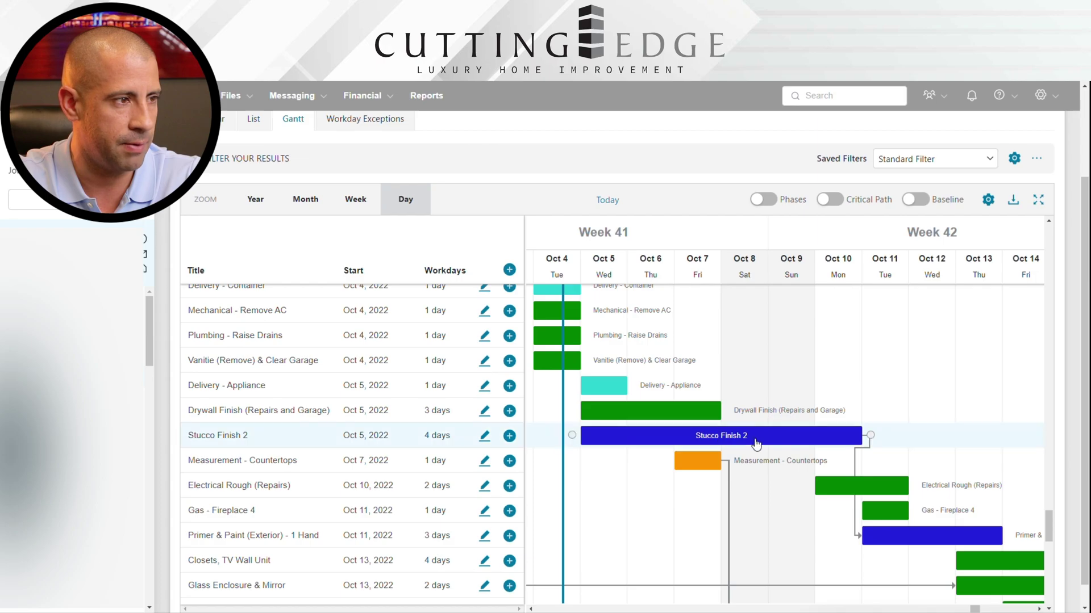
scroll(897, 379, right, 1)
scroll(897, 379, down, 1)
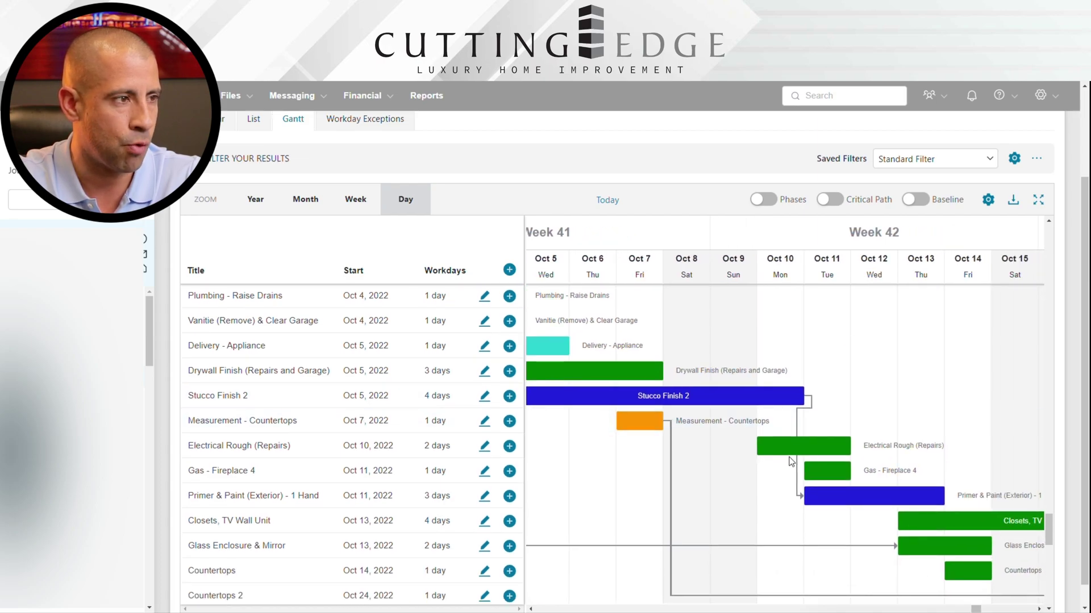
scroll(847, 358, right, 3)
scroll(847, 358, down, 1)
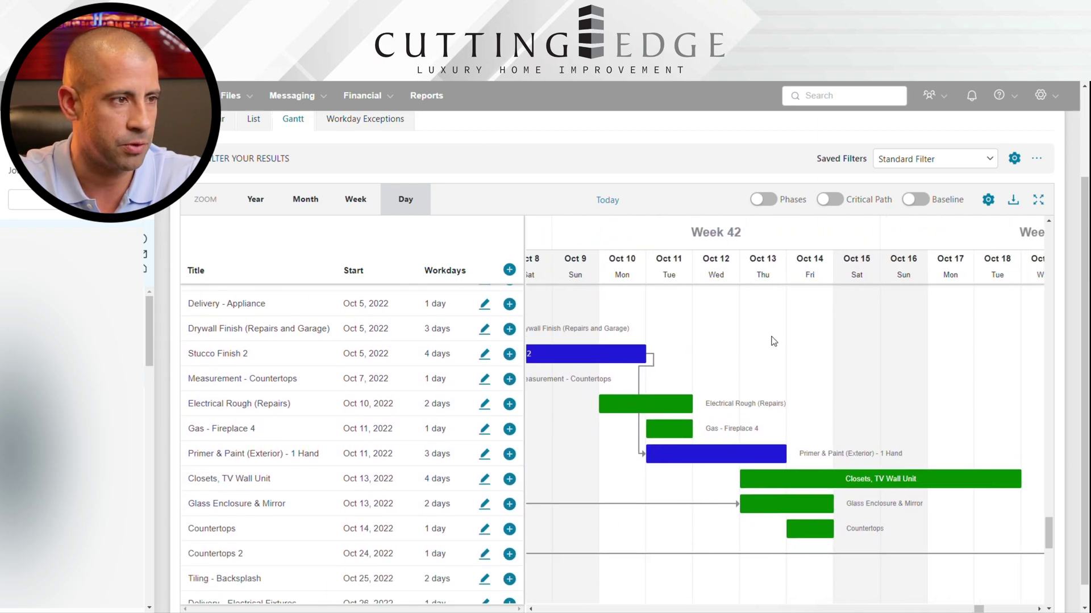
scroll(741, 344, left, 3)
scroll(741, 344, up, 1)
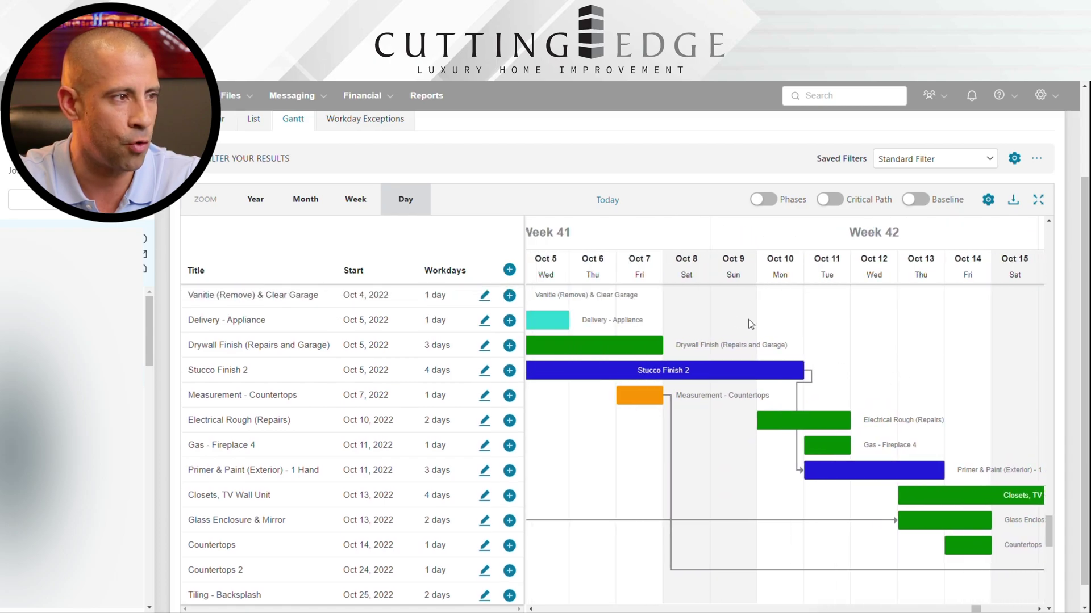
scroll(811, 319, left, 2)
scroll(810, 319, up, 2)
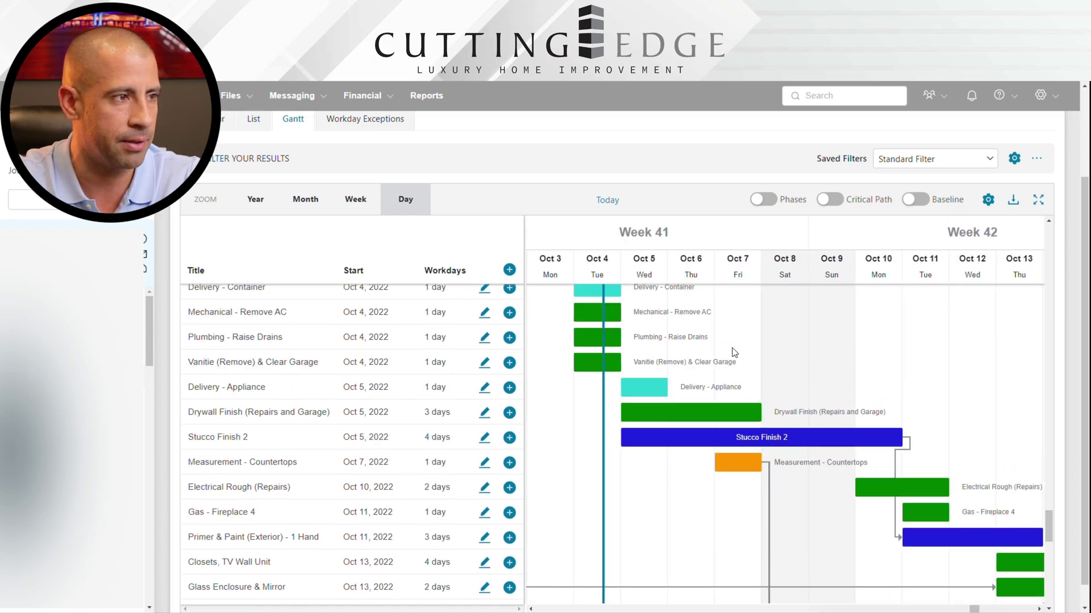
scroll(738, 335, up, 2)
scroll(747, 341, left, 4)
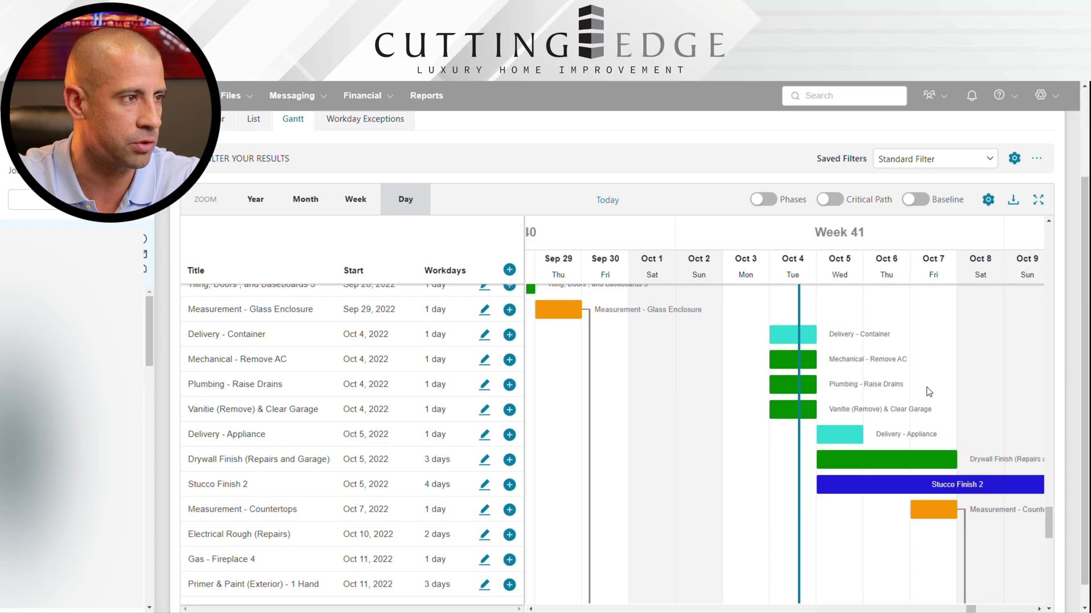
scroll(929, 373, down, 1)
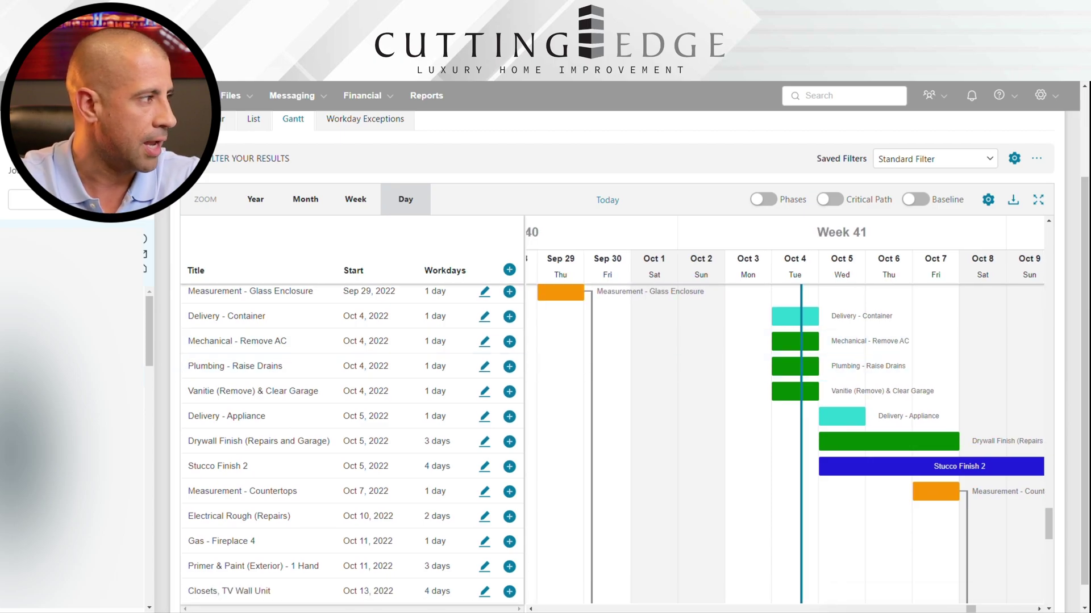
- Find the Sample job in the job list and open its Gantt schedule
scroll(76, 409, down, 4)
scroll(77, 409, down, 6)
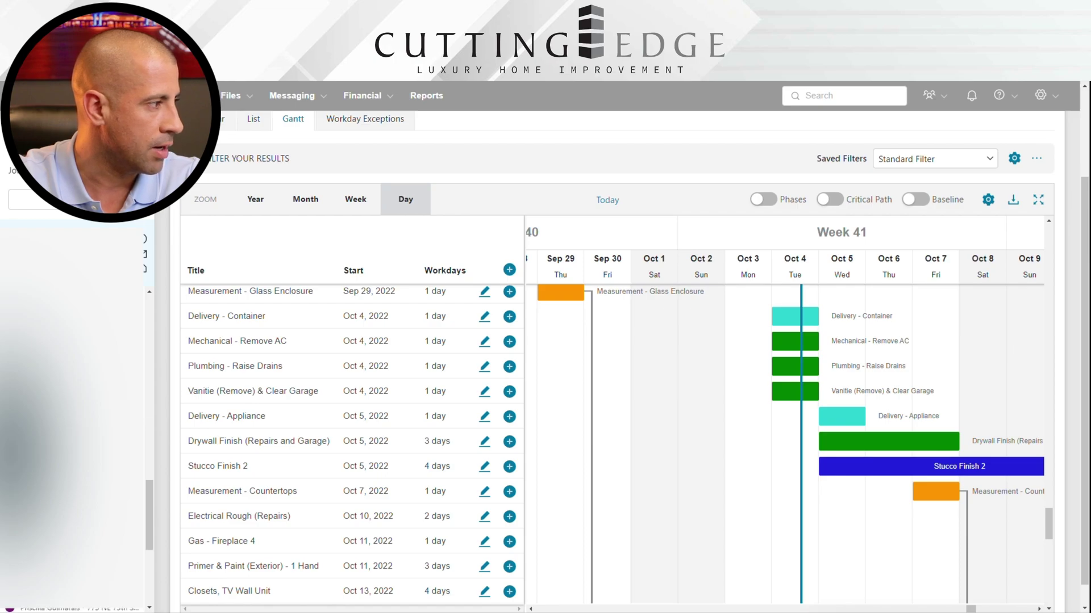
scroll(77, 409, down, 3)
scroll(77, 409, down, 1)
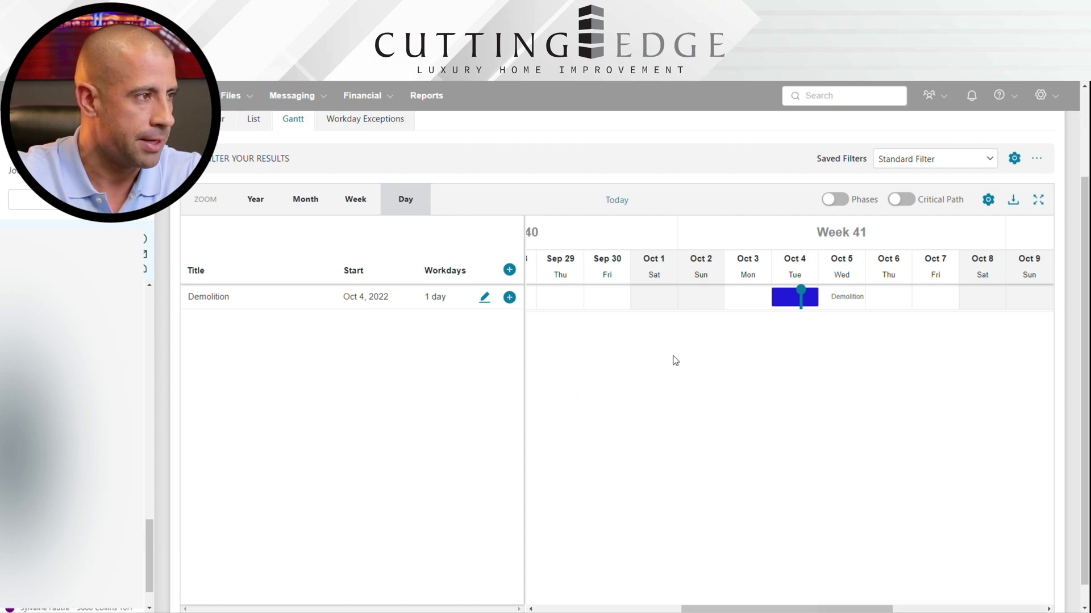
- Open the Demolition schedule item's details, save it and start a new schedule item
mouse_move(800, 307)
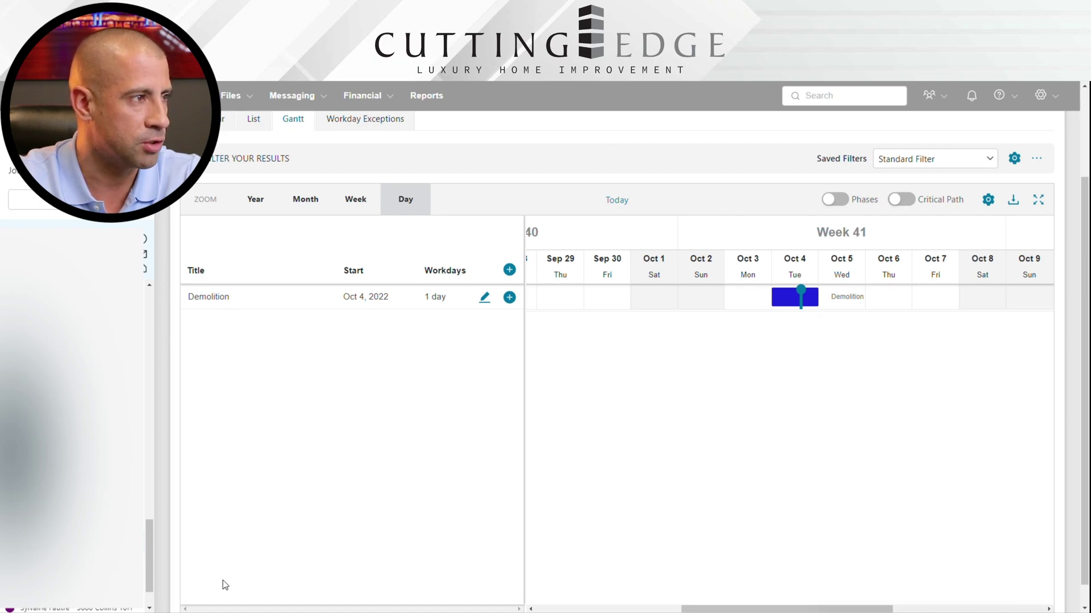
scroll(477, 500, up, 2)
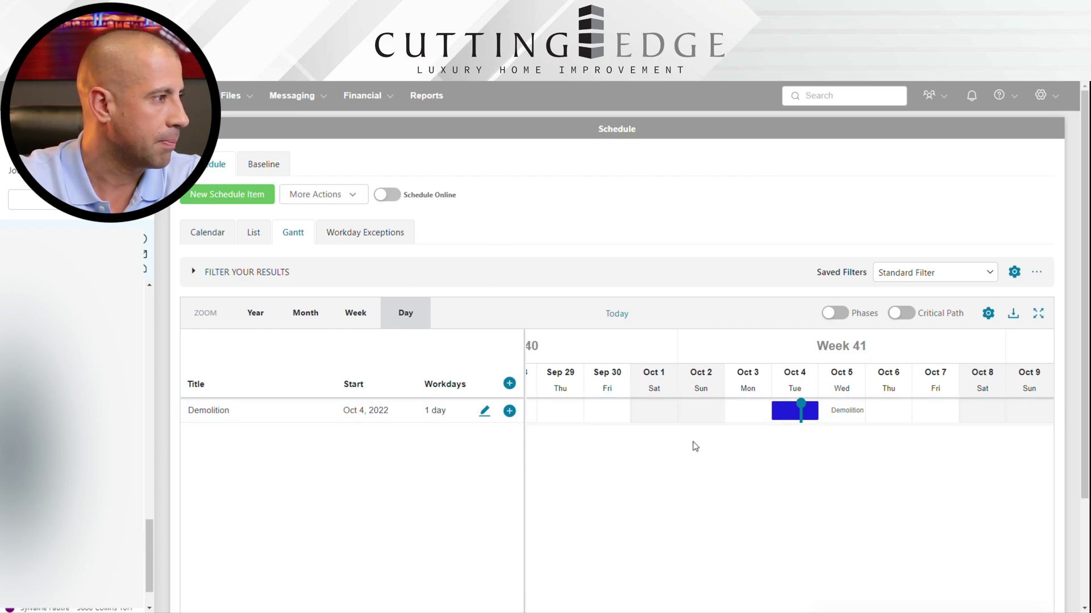
double_click(787, 417)
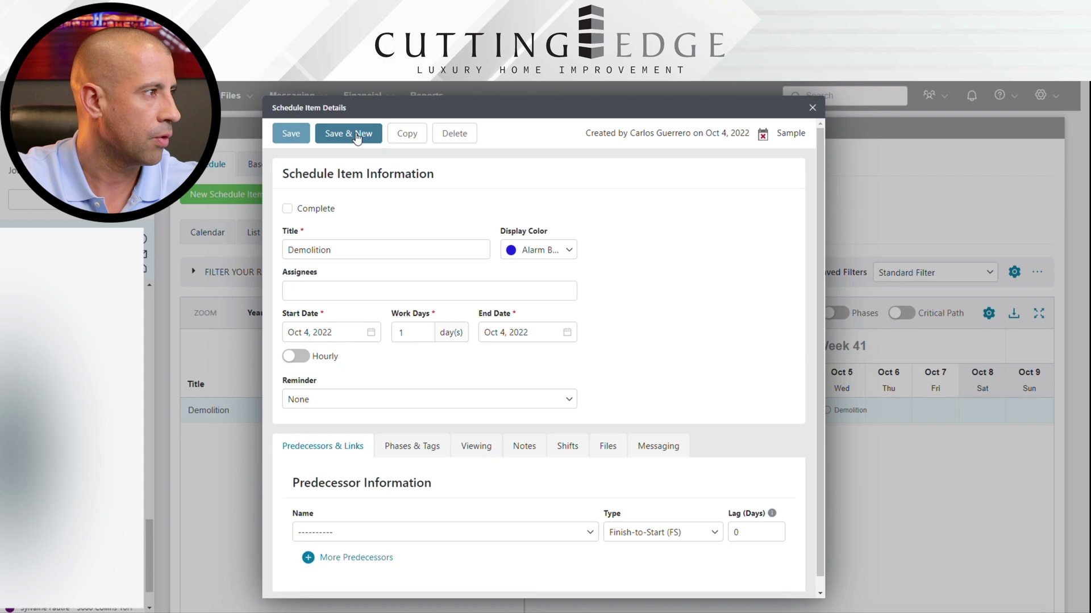
click(356, 135)
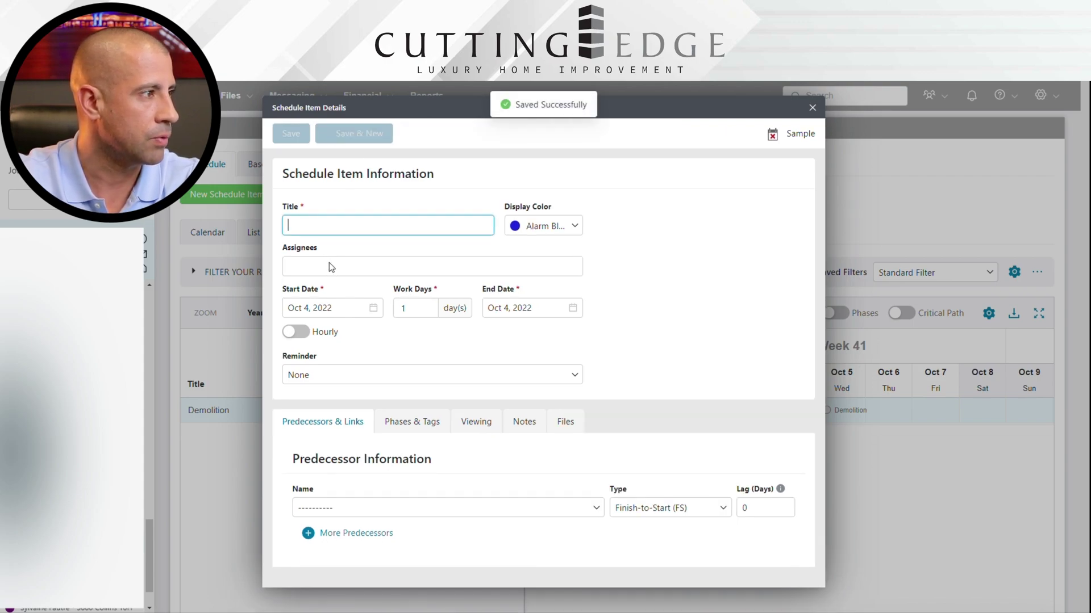
text(Tile)
key(BackSpace)
key(BackSpace)
key(BackSpace)
key(BackSpace)
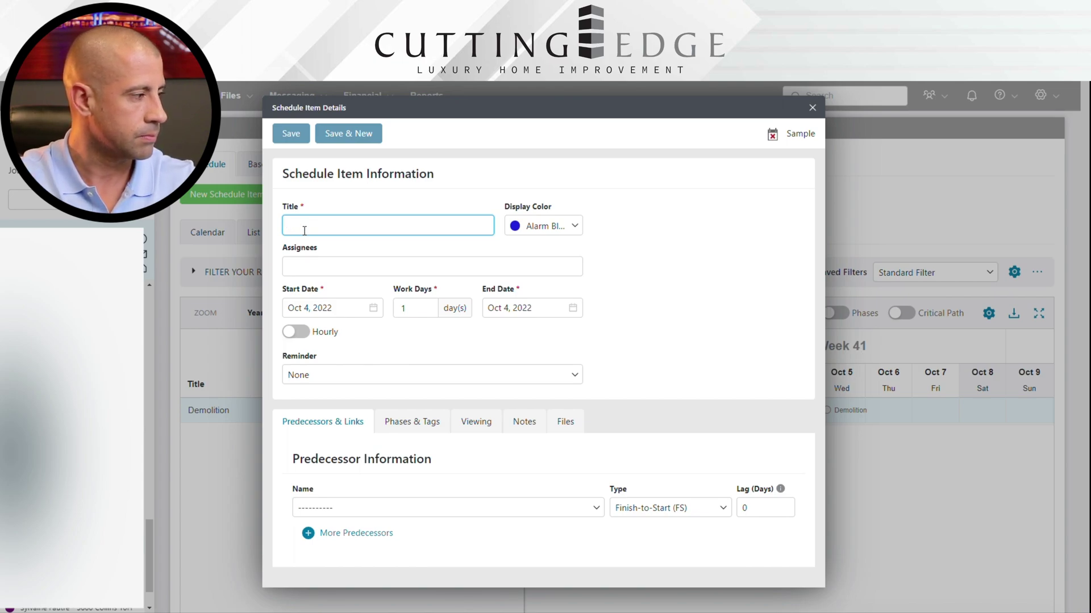
- Title the new schedule item Plumbing Underground, save it and start another item
text(Plumbing )
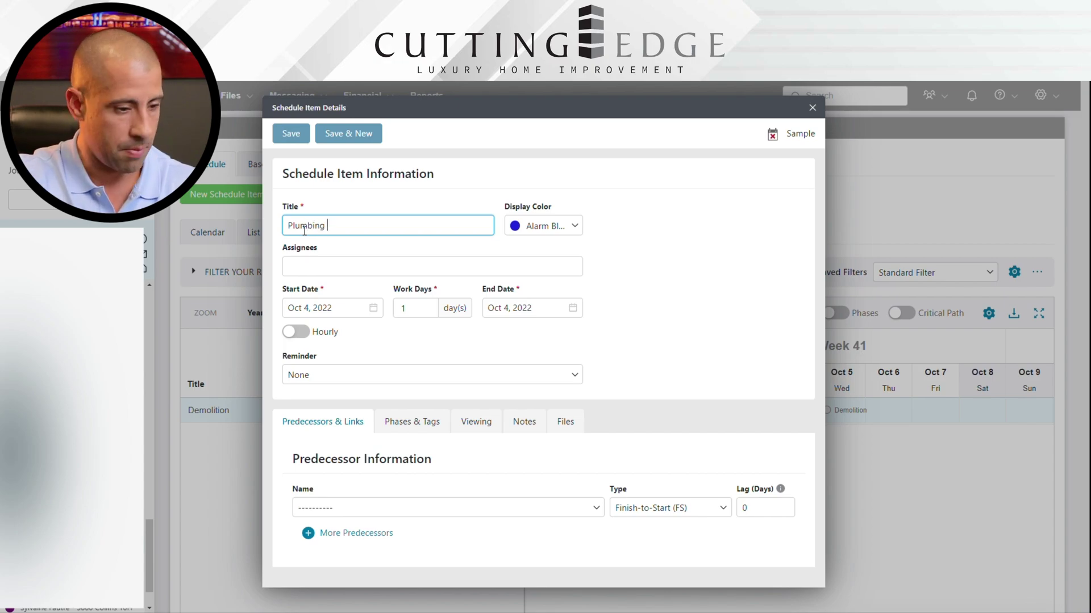
text(Undergor)
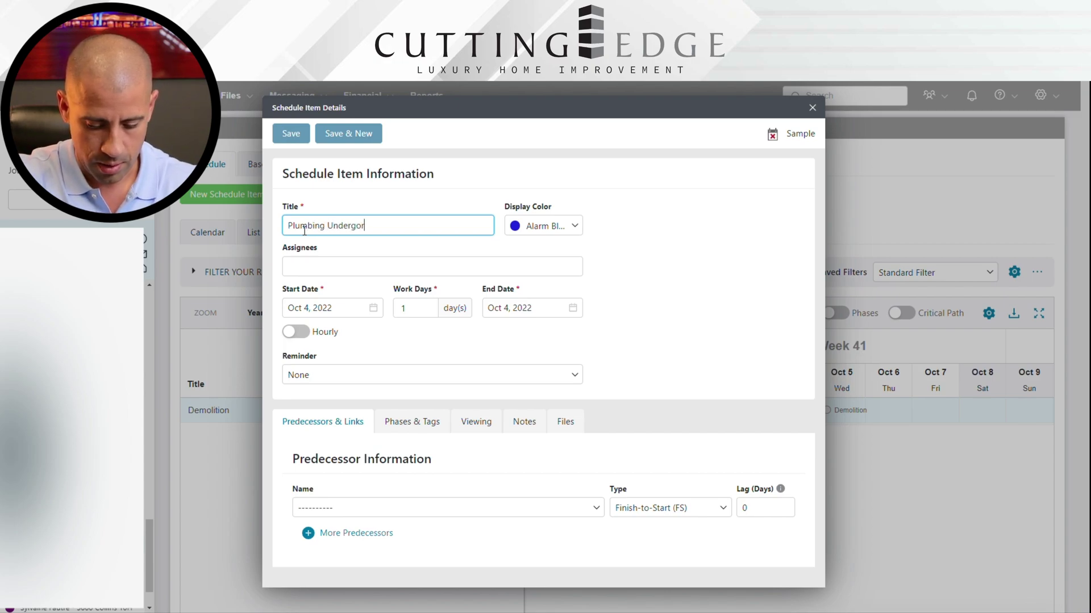
key(BackSpace)
key(BackSpace)
key(BackSpace)
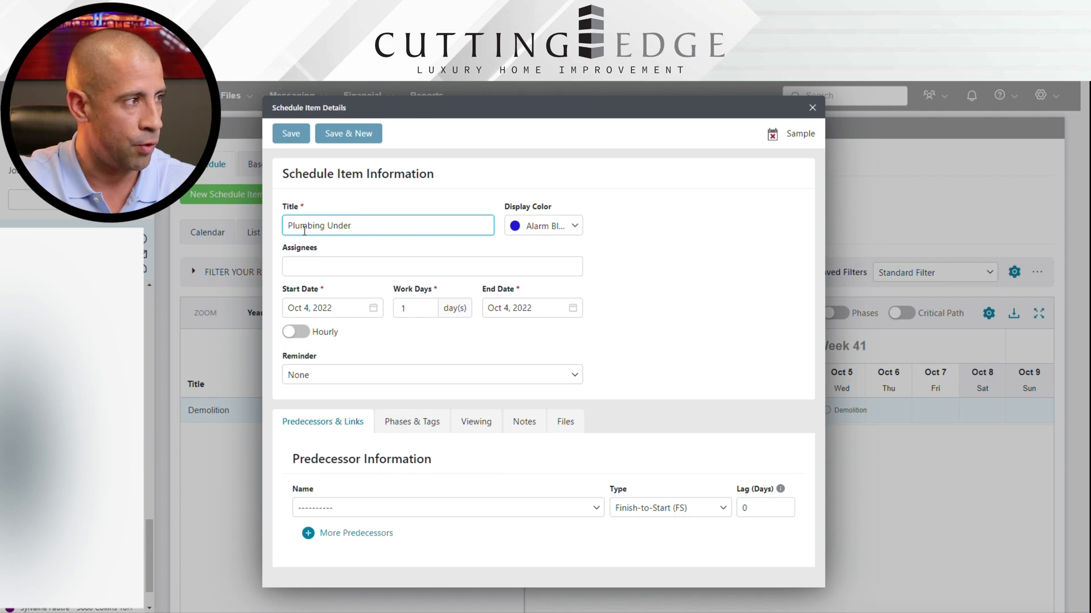
text(ground)
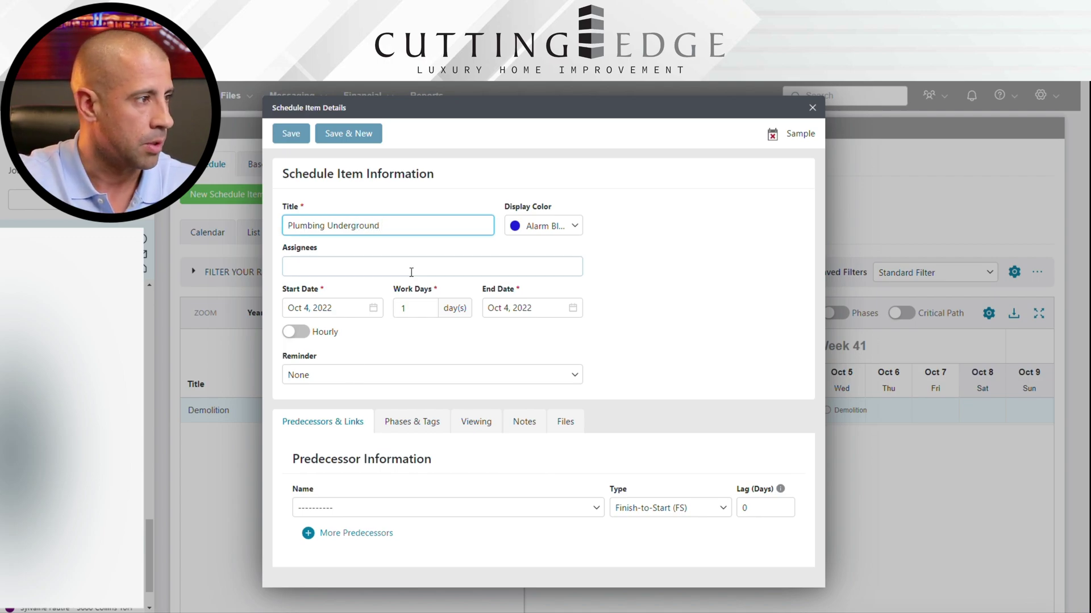
click(348, 135)
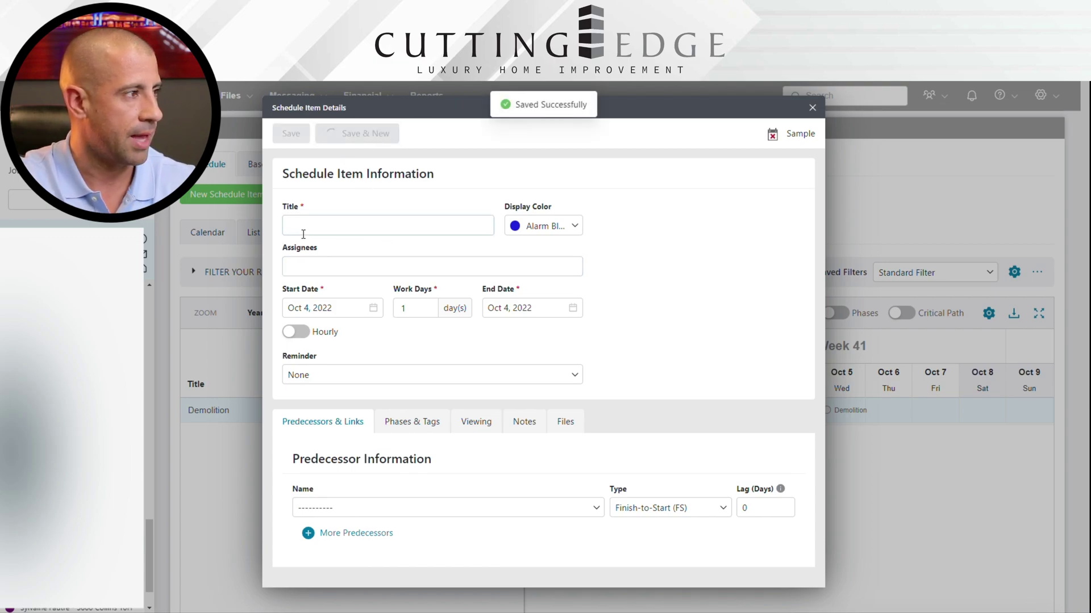
- Title the new schedule item Trenching, save it and start another item
text(Trenching)
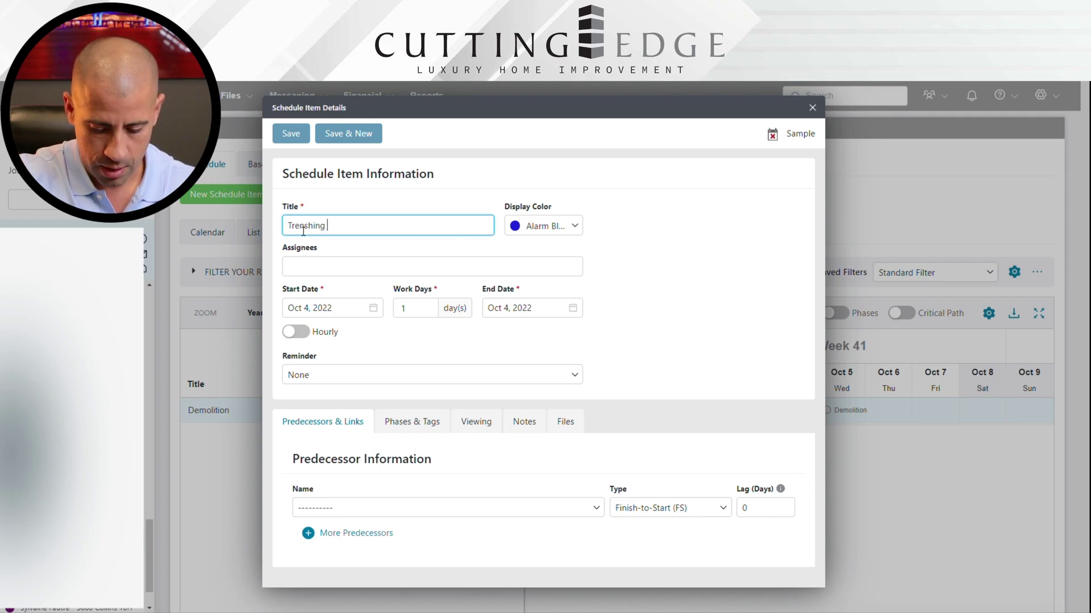
double_click(303, 232)
text(Trenching)
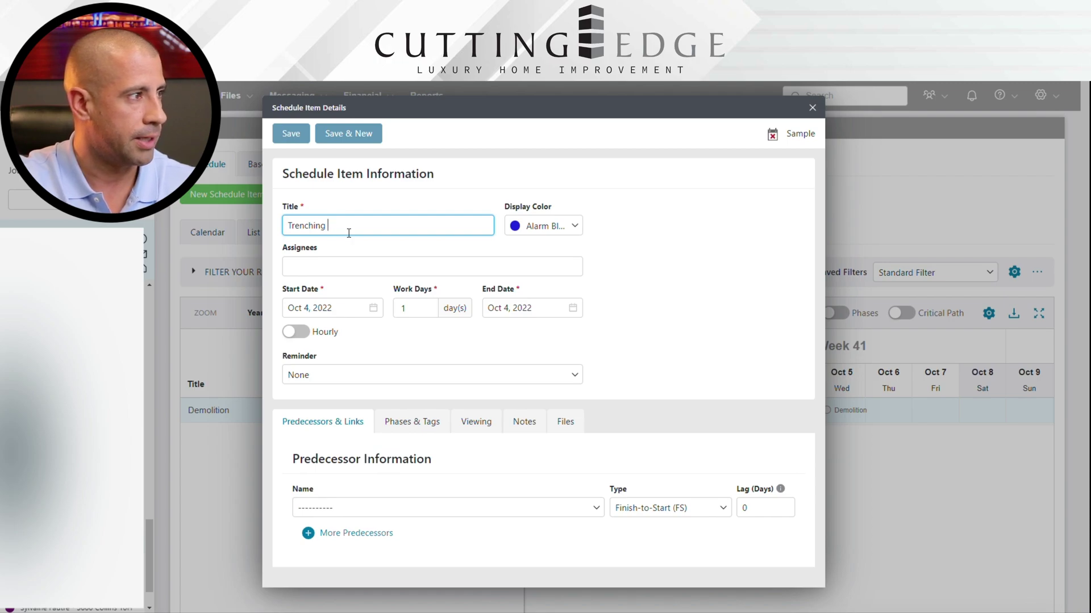
click(347, 135)
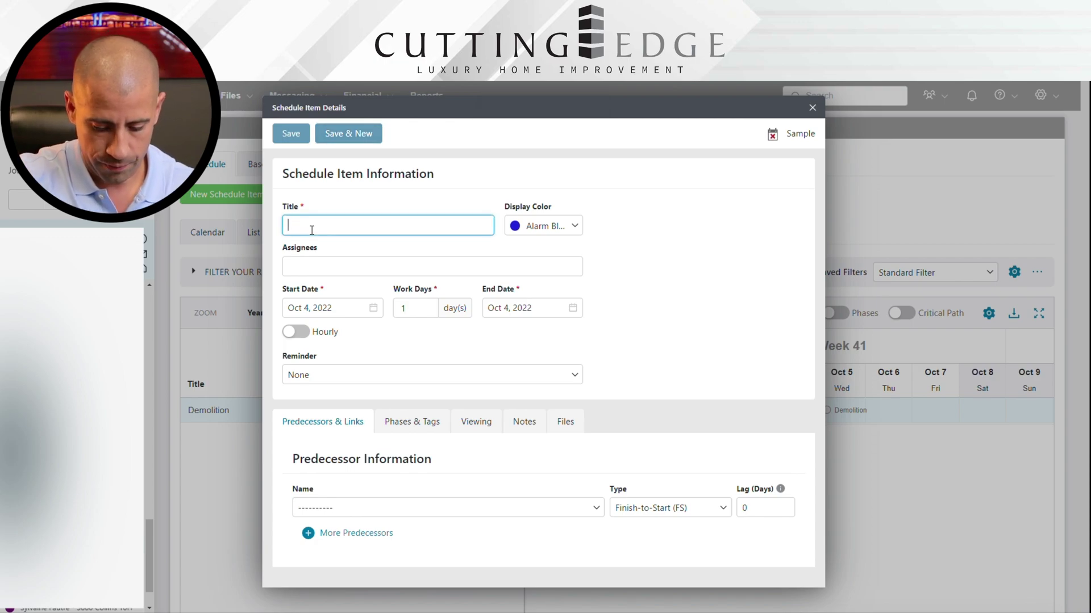
- Add two schedule items titled Framing and Electrical Rough, saving each and starting another item
text(Framing)
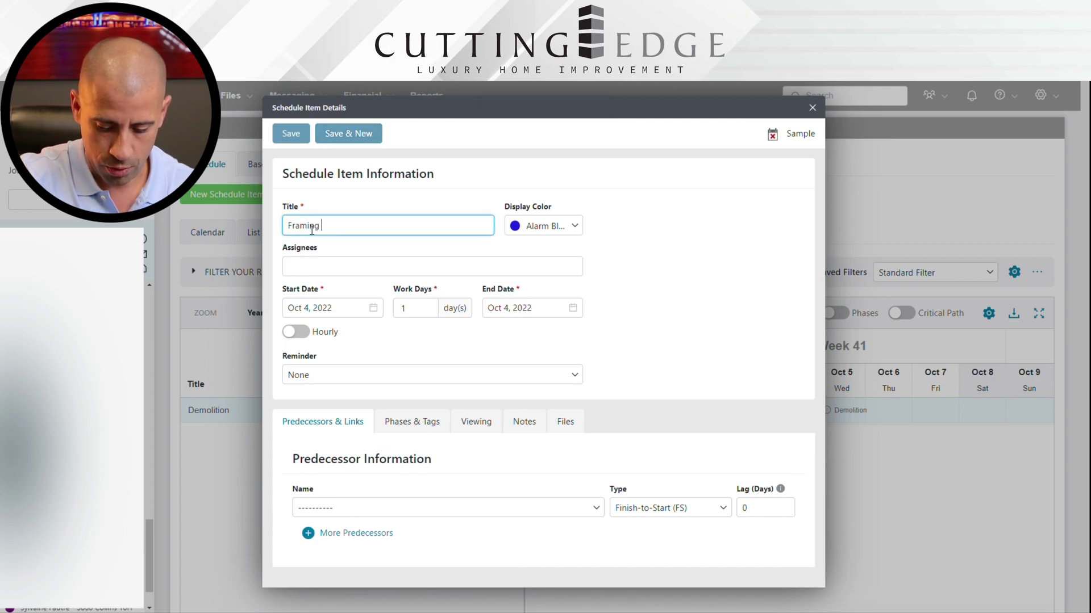
click(348, 139)
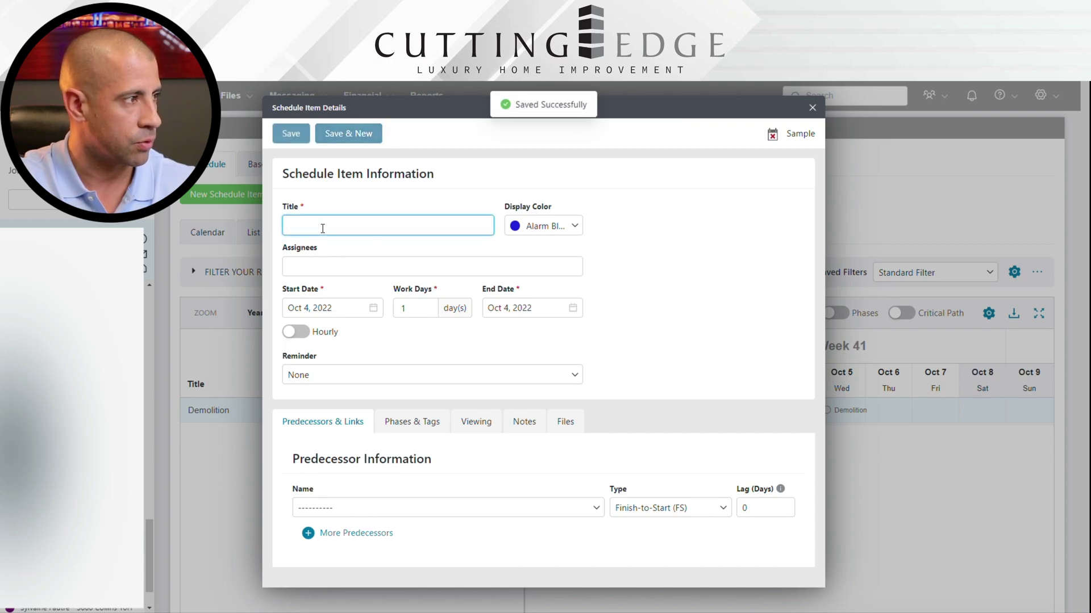
text(Electrical)
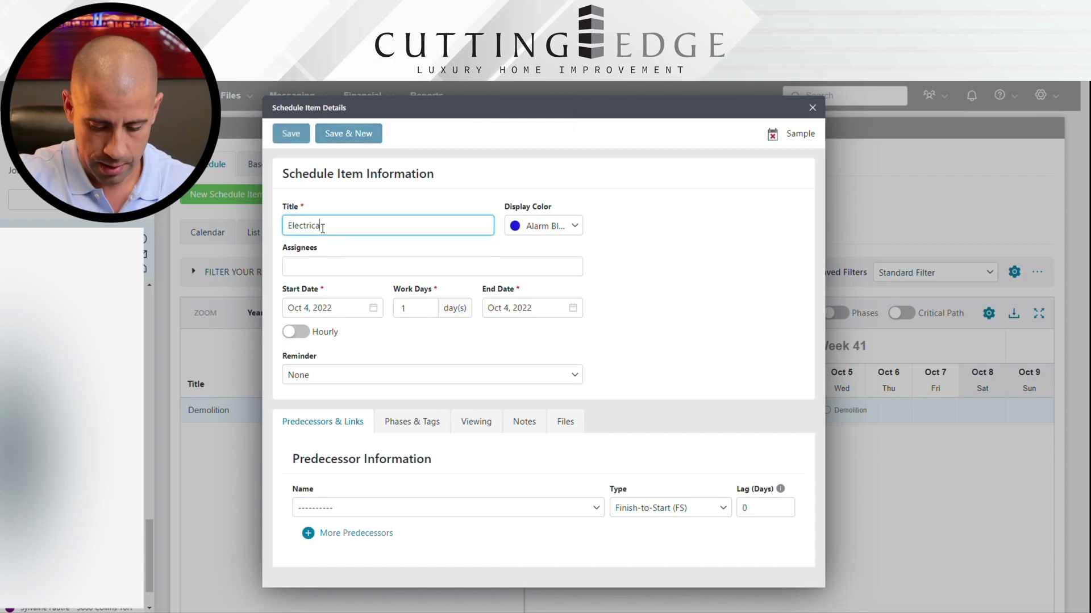
text( Rough)
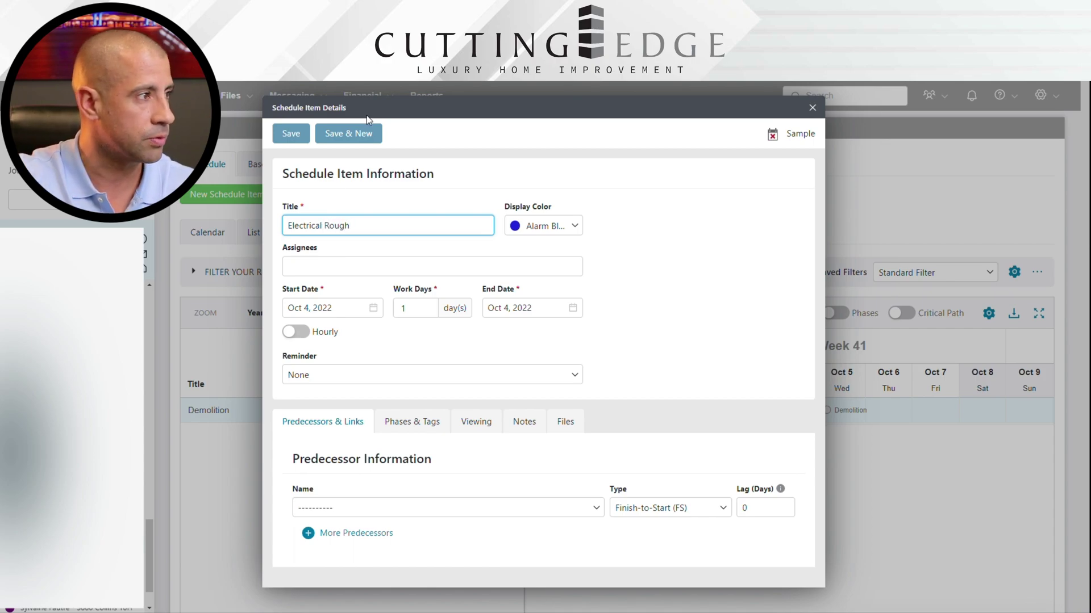
click(366, 134)
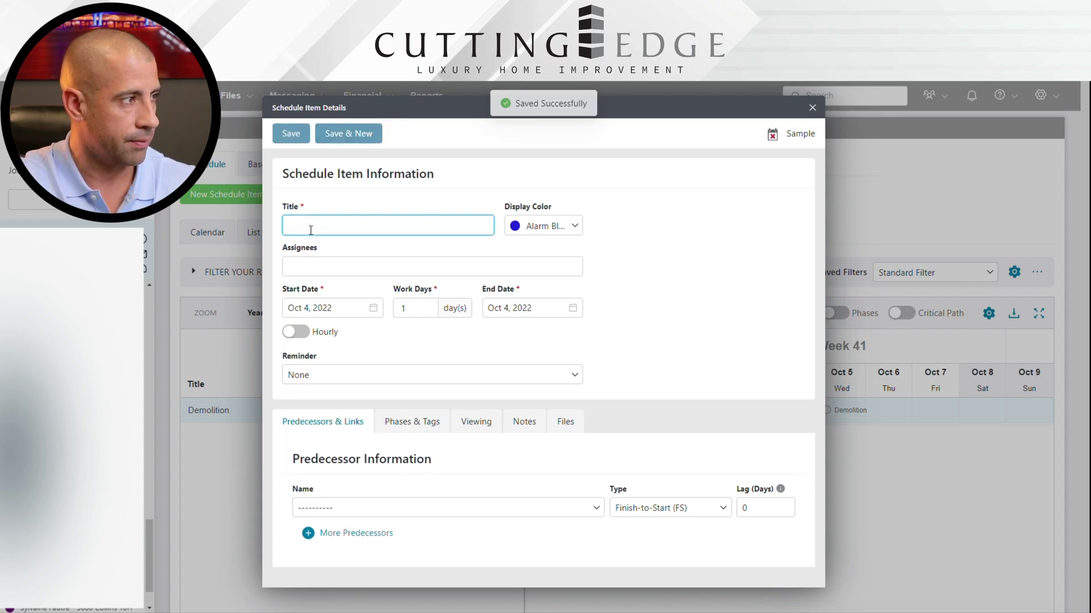
- Add two schedule items titled Plumbing Rough and Drywall, saving each and starting another item
text(Plumbing )
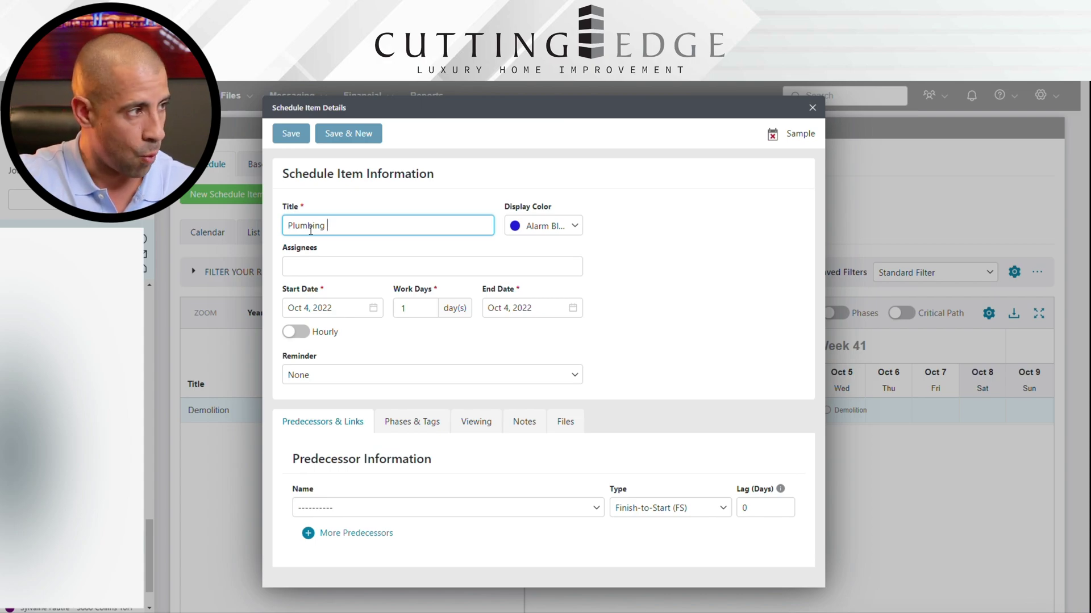
text(Rought)
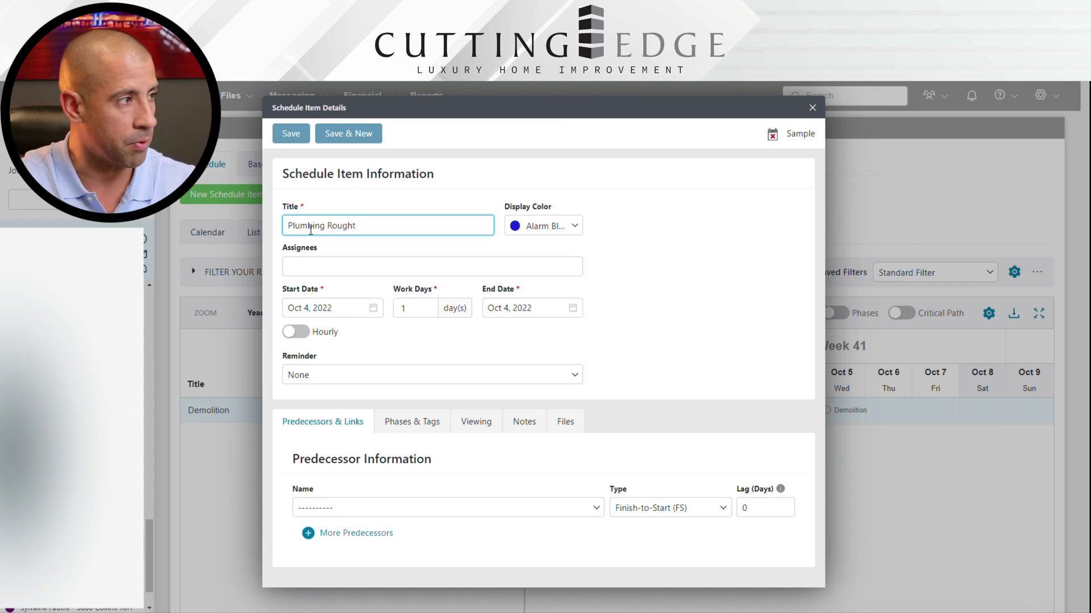
key(BackSpace)
click(344, 137)
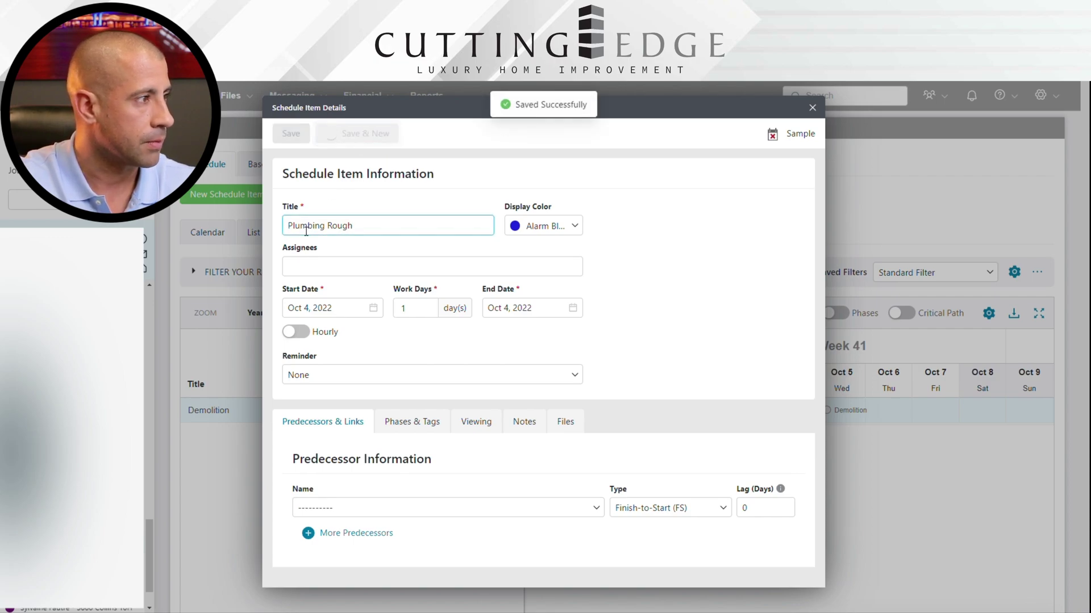
text(Drywall)
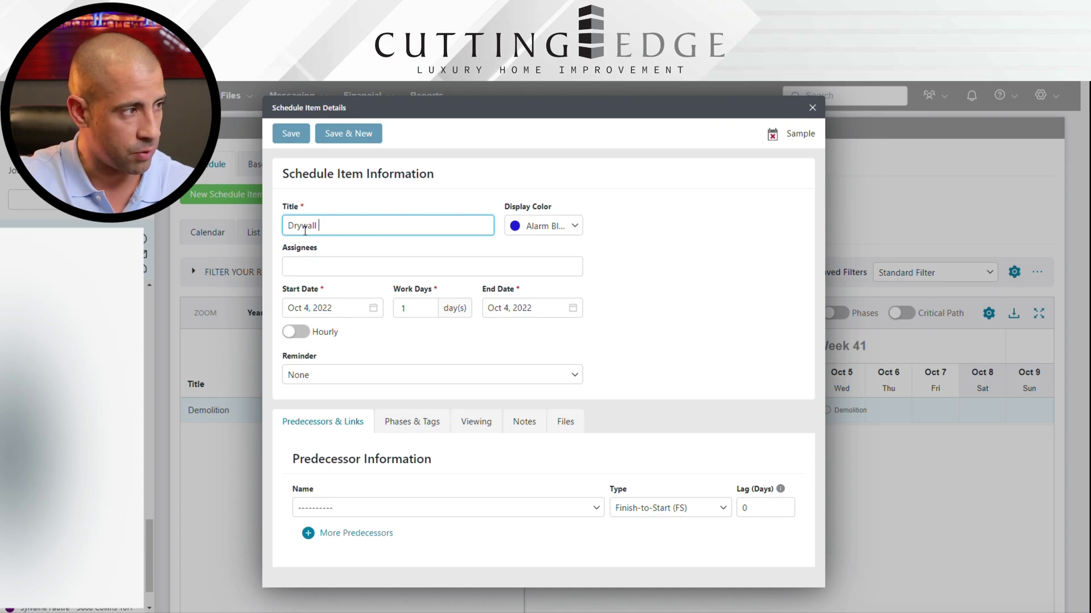
click(357, 134)
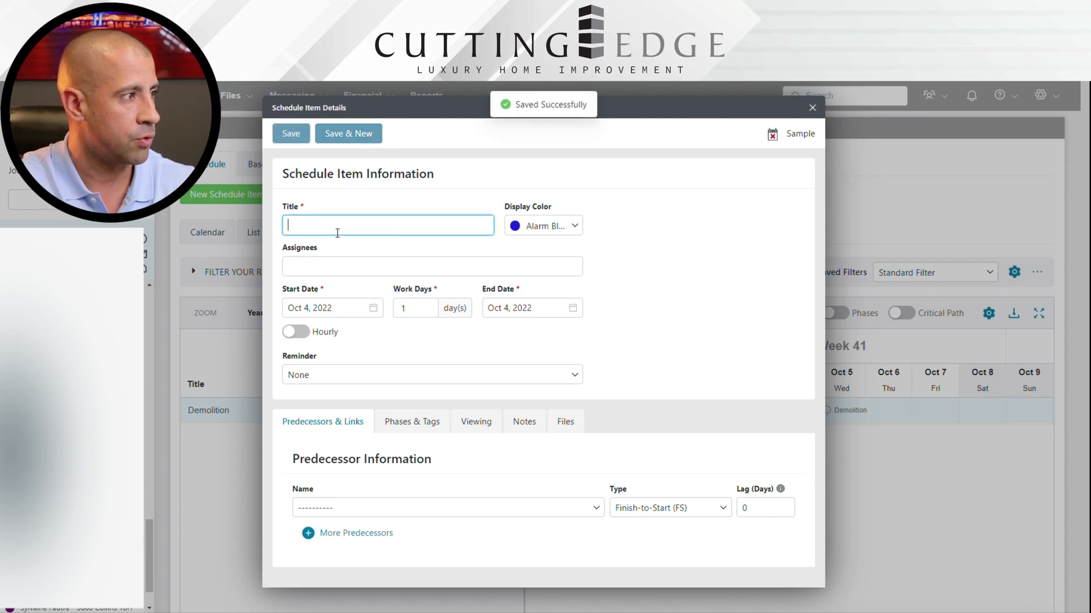
- Add two schedule items titled Drywall Finish and Cabinets, saving each and starting another item
text(Drywall)
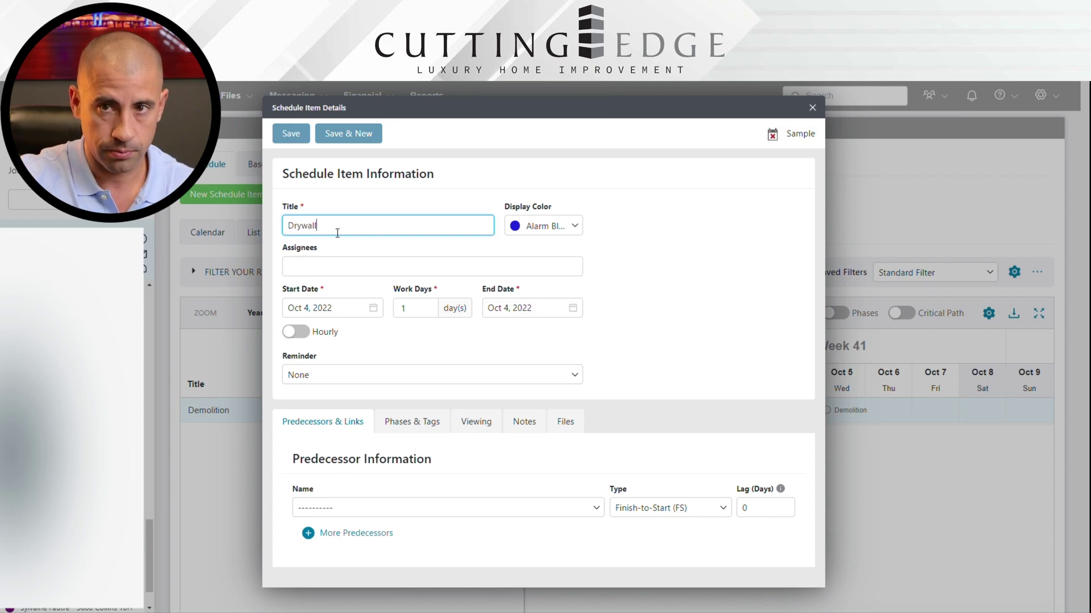
text( Finish)
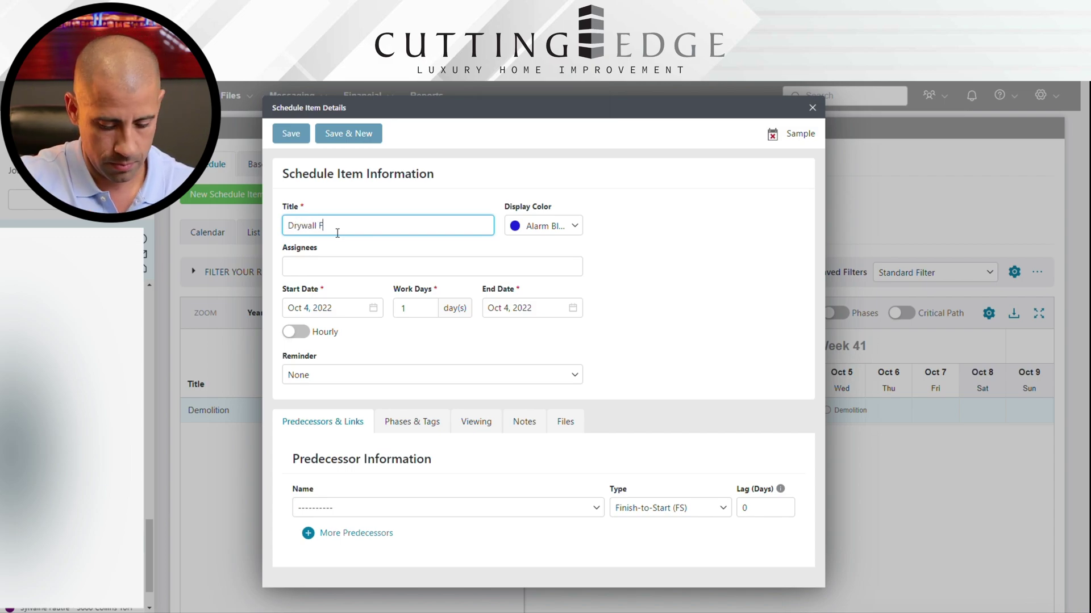
click(359, 135)
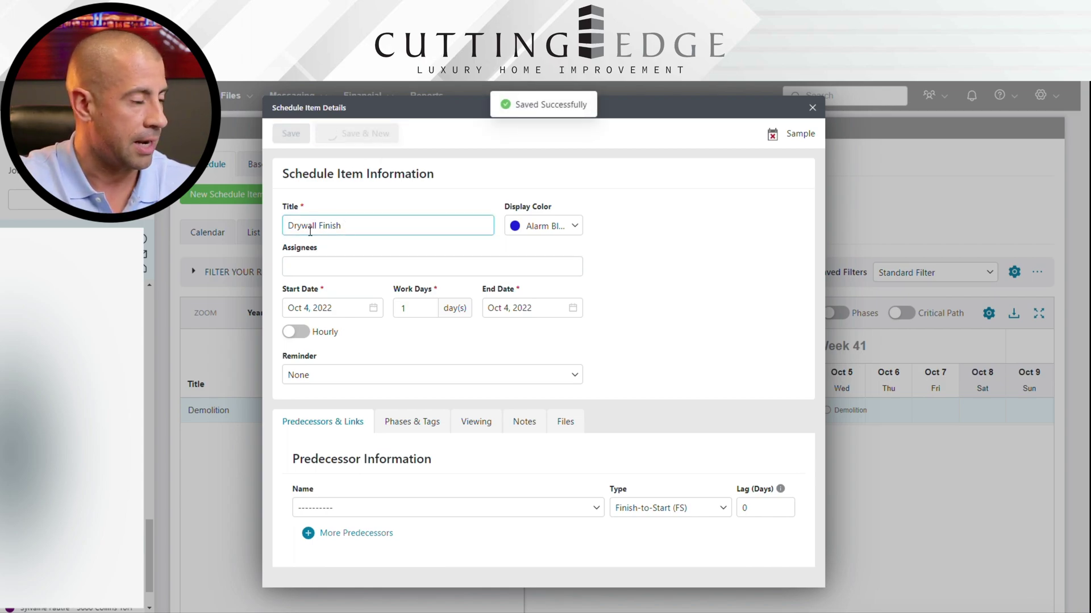
text(Cabinets)
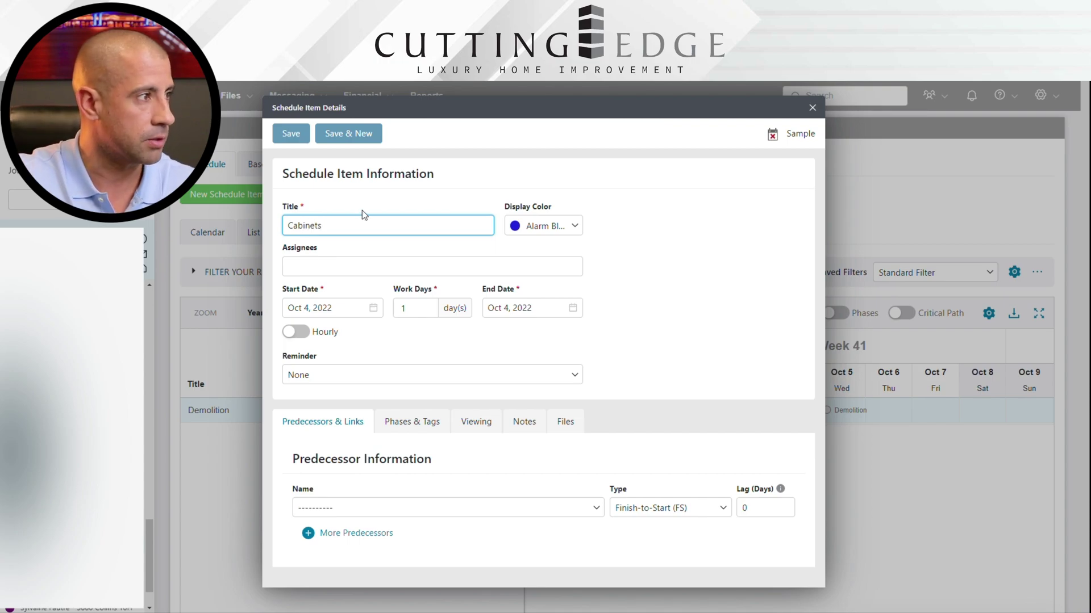
click(350, 131)
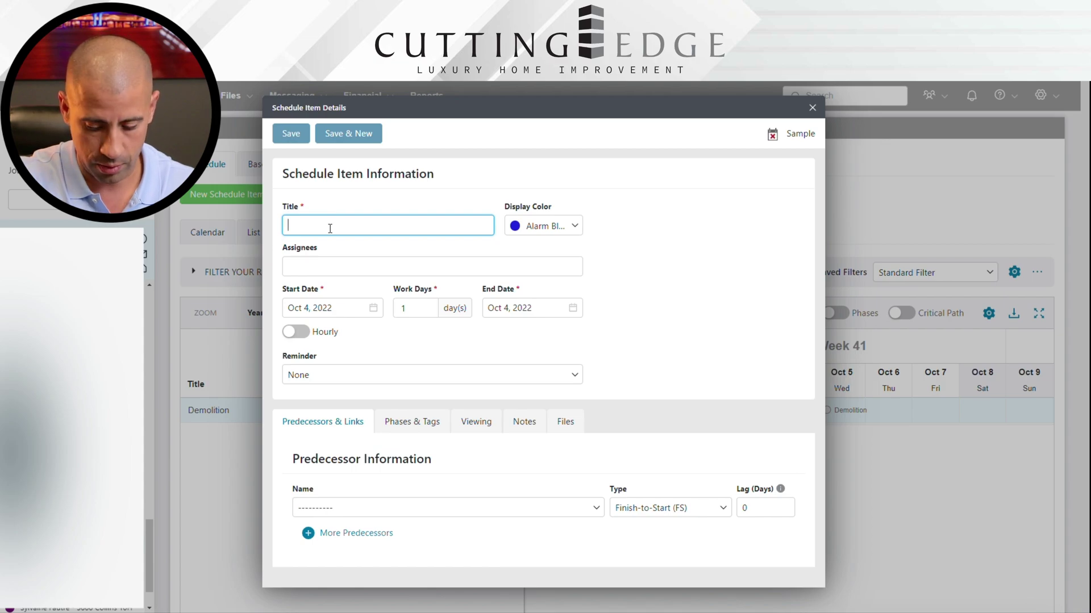
- Add another schedule item titled Cabinets and one titled Countertop, saving each and starting another item
text(abinets)
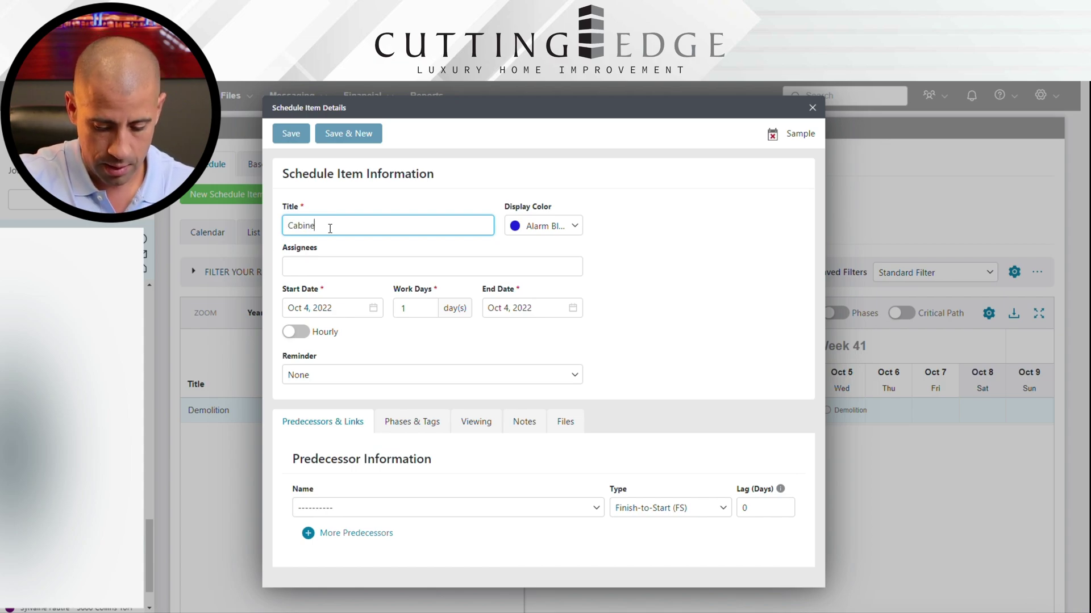
click(349, 133)
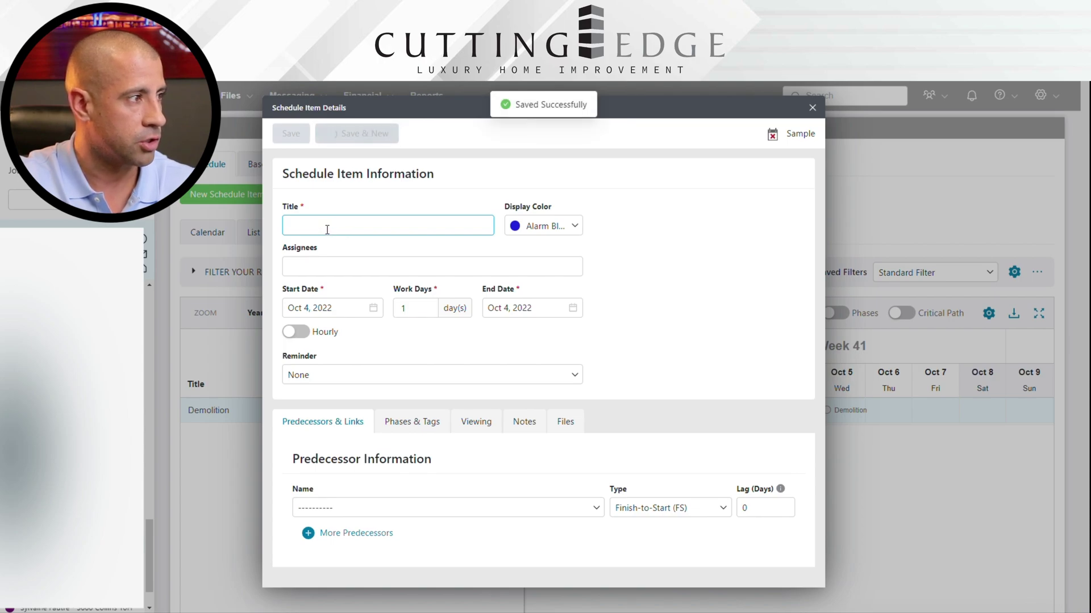
text(Countertop)
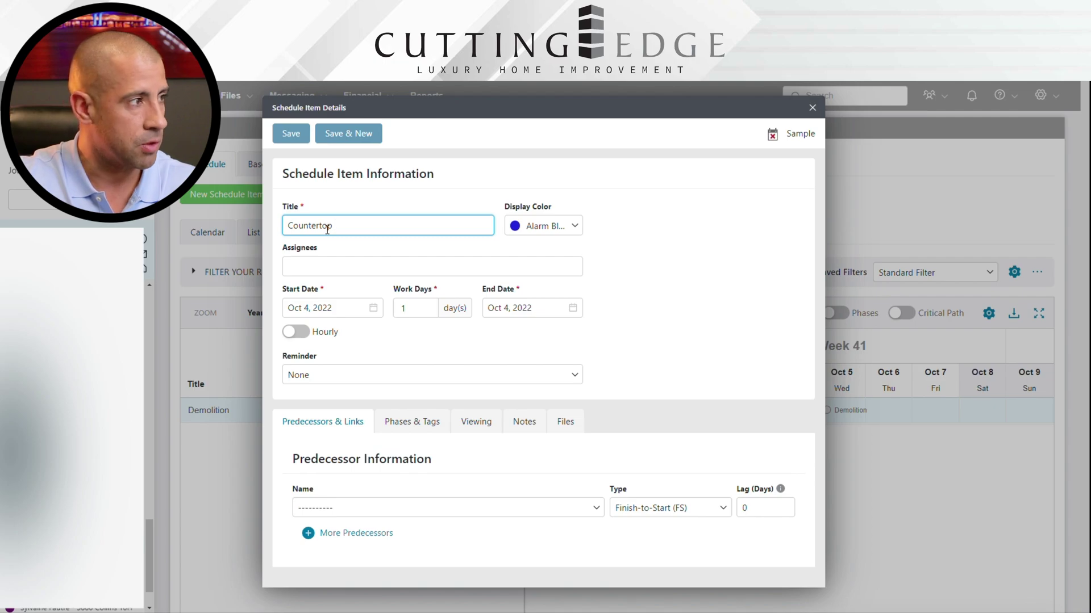
click(352, 134)
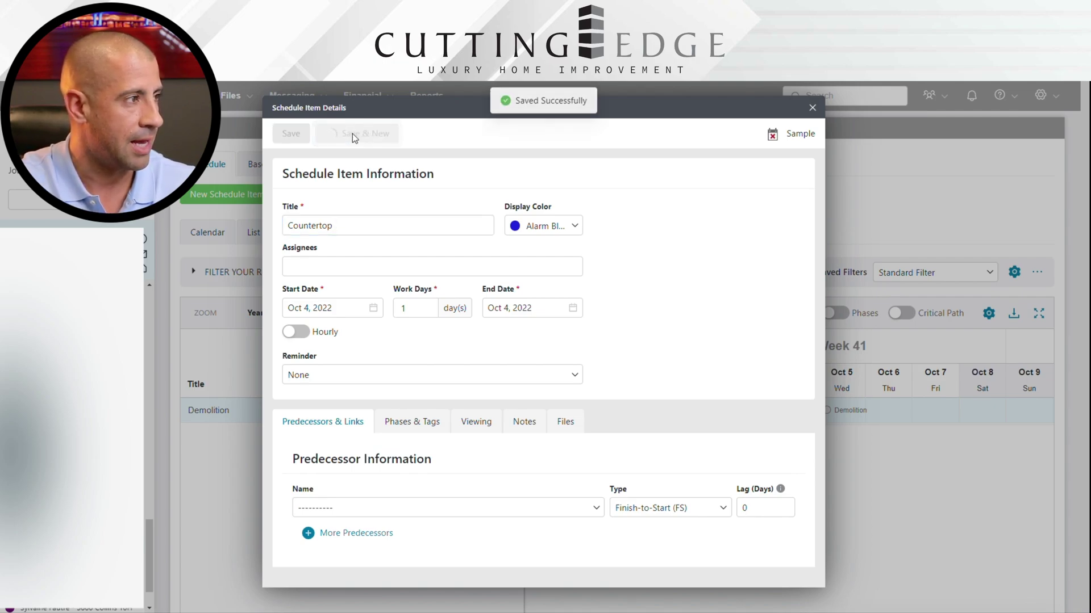
- Add two schedule items titled Tiling and Backsplash, saving each and starting another item
click(312, 231)
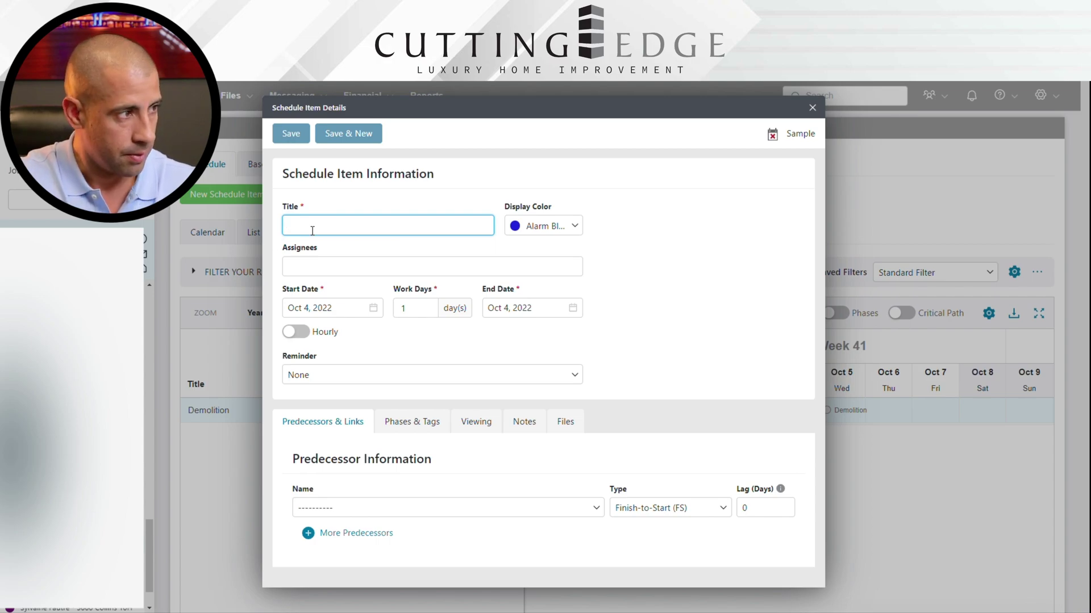
text(Tiling)
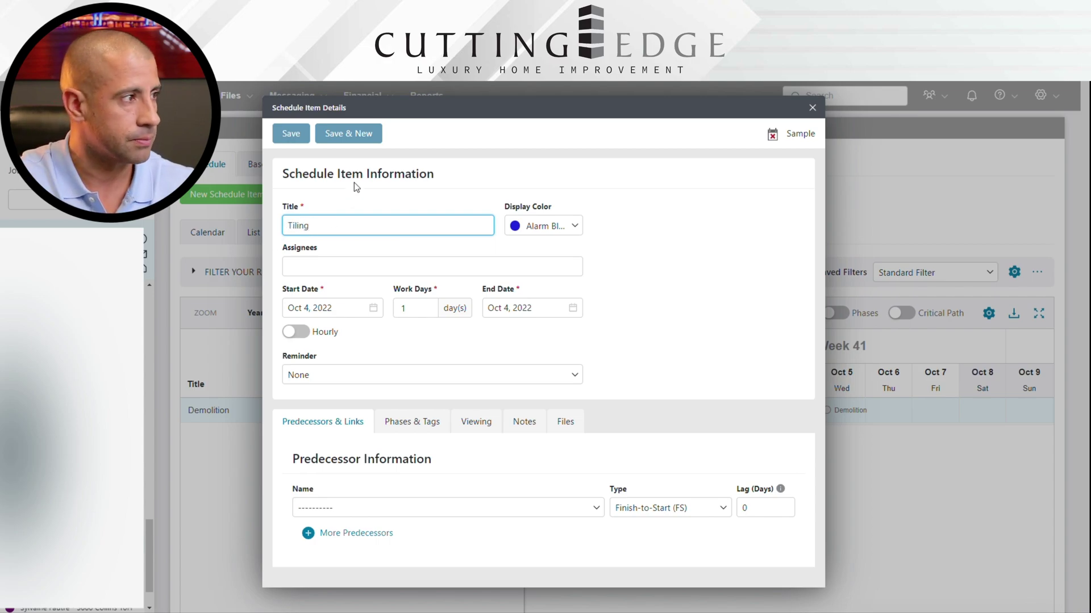
click(358, 134)
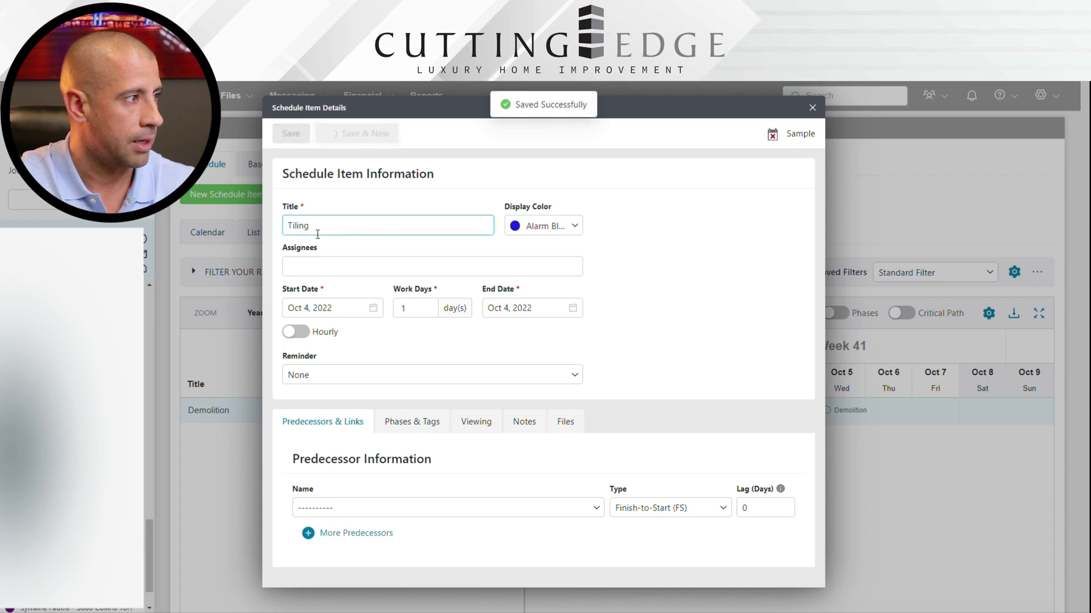
text(Ba)
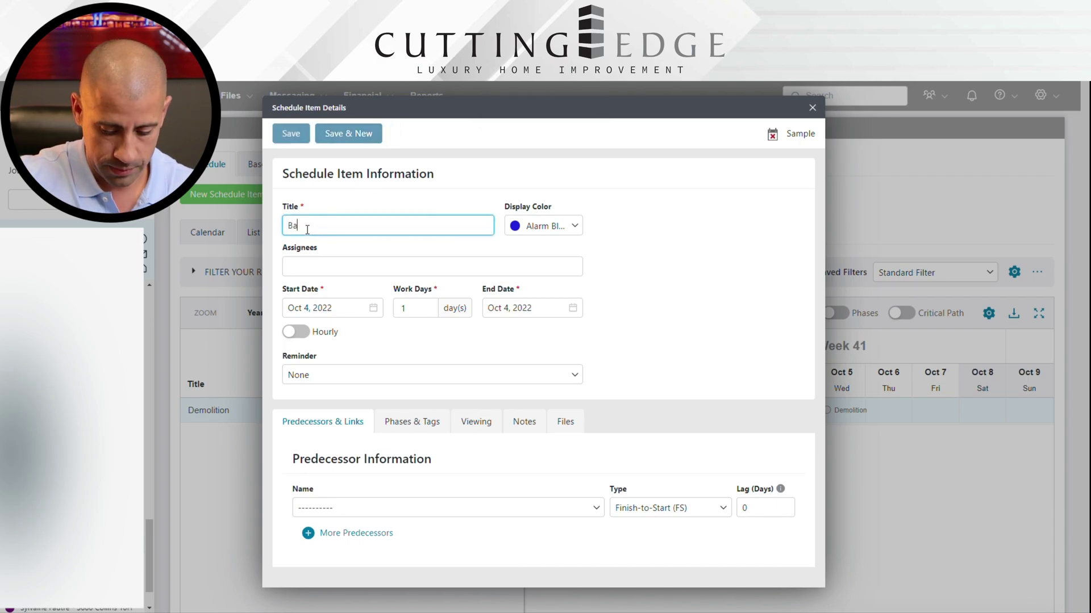
text(ckspalsh)
double_click(304, 227)
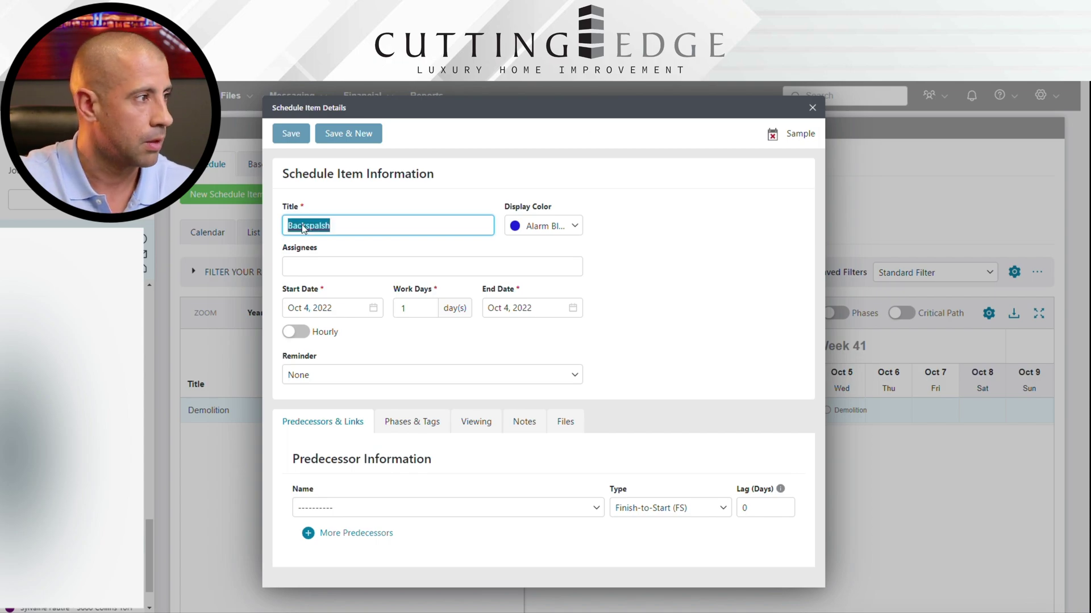
text(Backsplash)
click(343, 133)
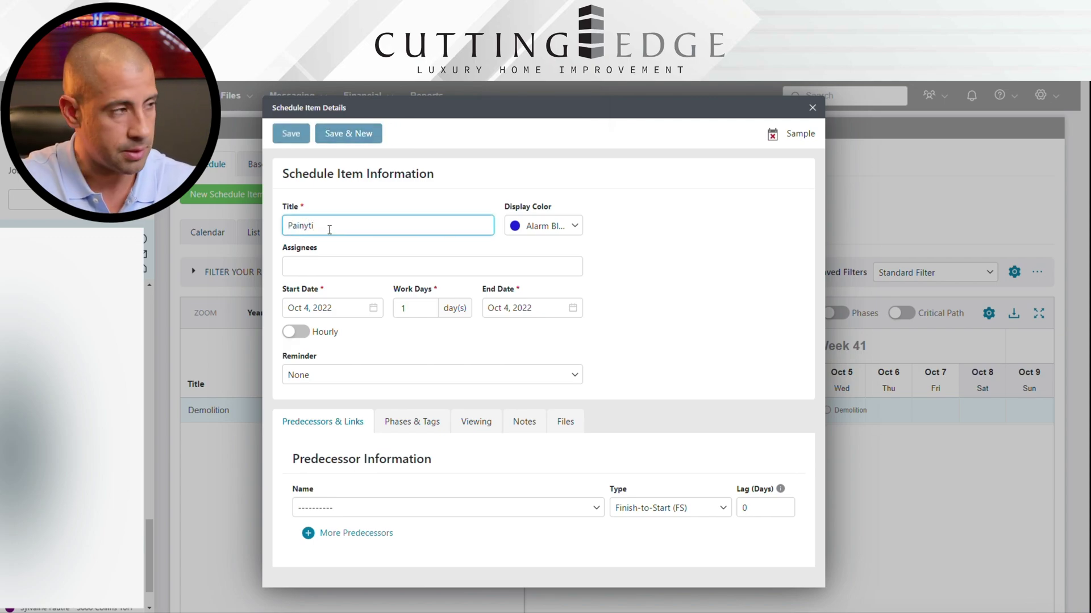
- Add two schedule items titled Paint and Electrical Final, saving each and starting another item
click(343, 133)
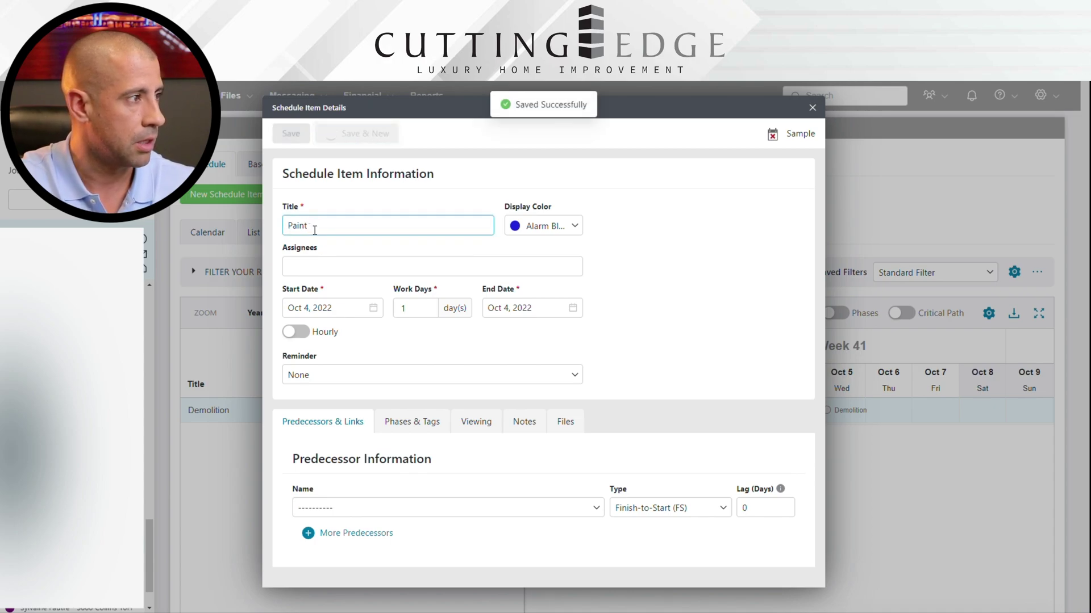
text(Electrical Final)
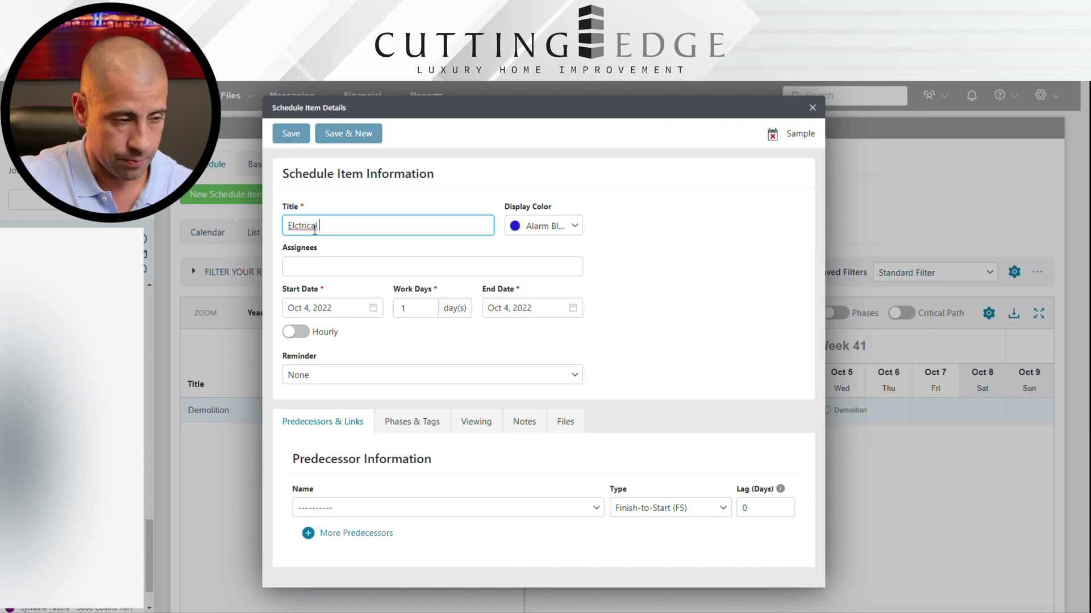
double_click(307, 226)
text(Electrical)
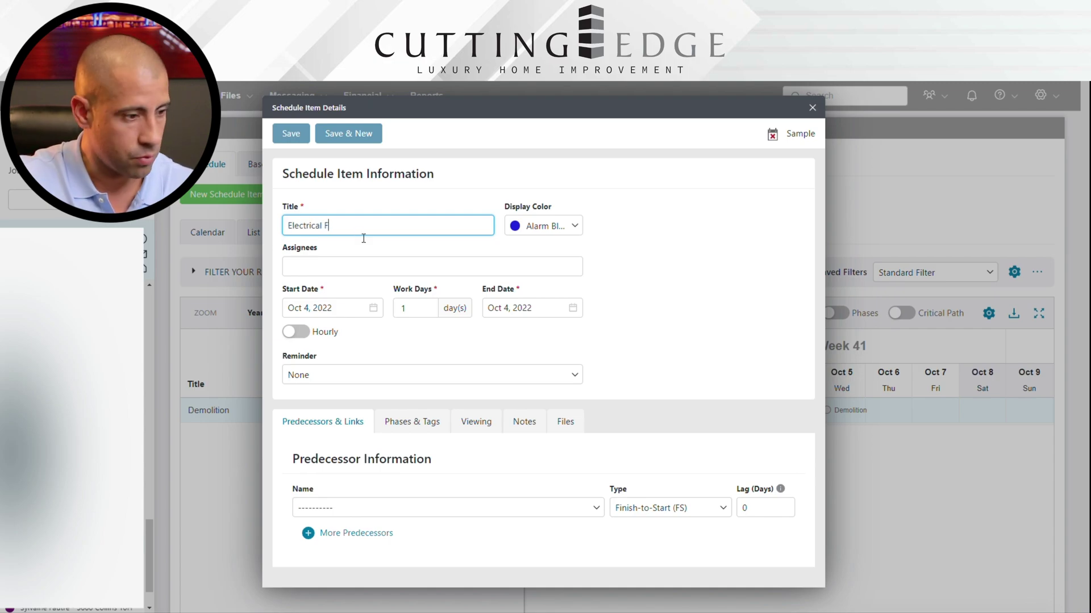
click(345, 136)
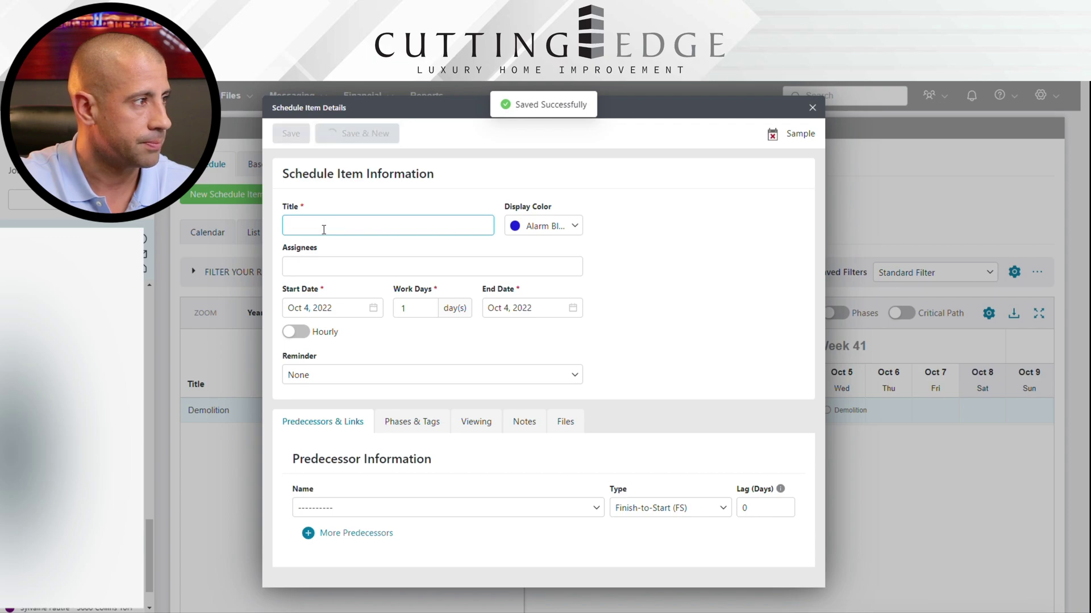
- Title the last schedule item Plumbing Final, save it and close the item details to return to the Gantt chart
text(Plumbi)
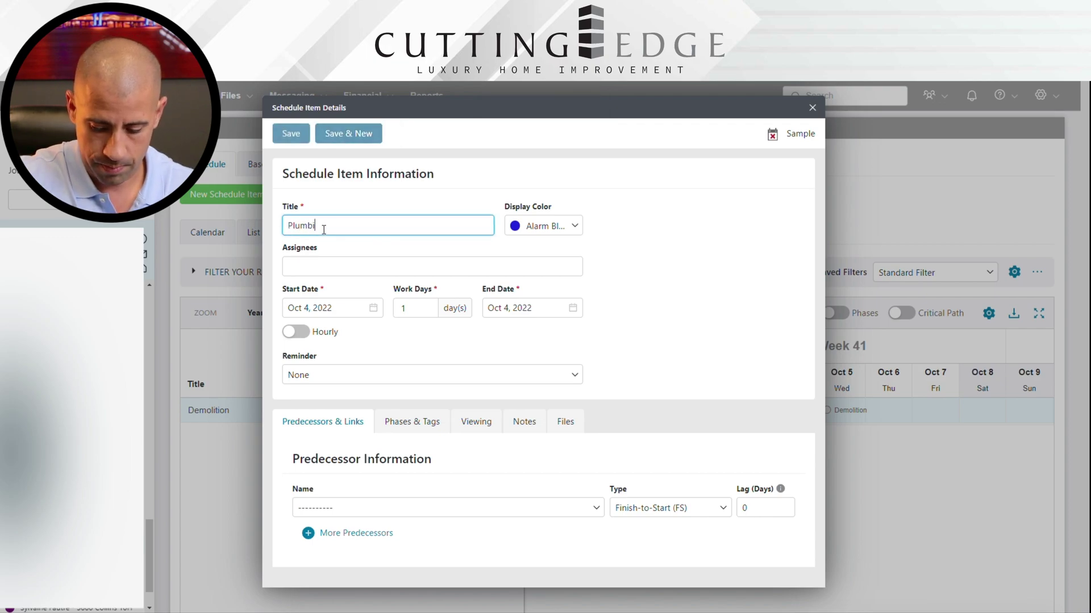
text(ng Final)
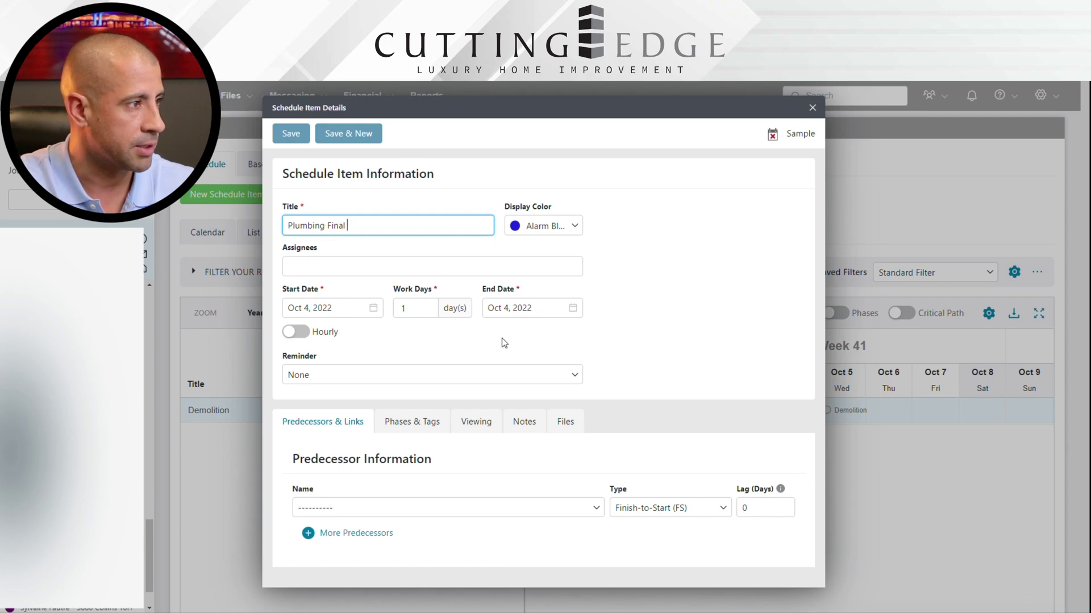
click(299, 134)
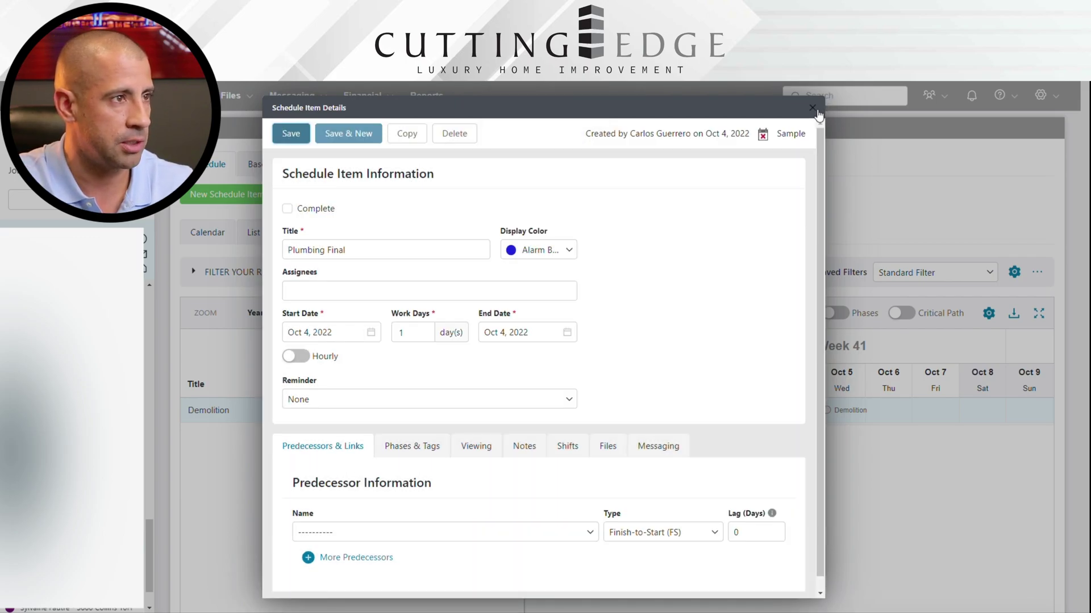
click(812, 108)
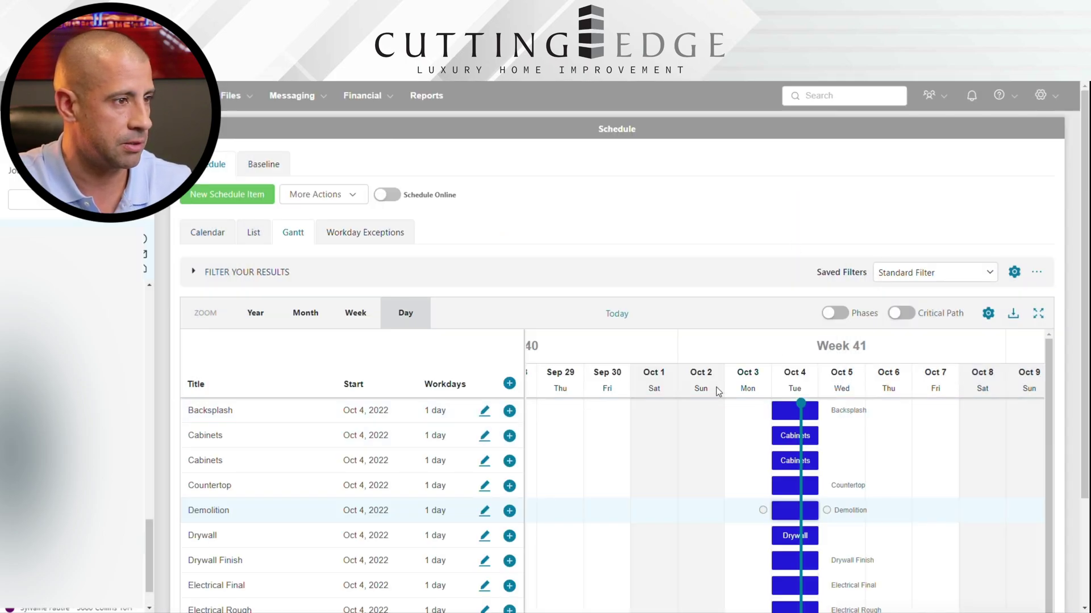
- On the Gantt chart, move Demolition to start on Oct 3, 2022 and extend it to 2 workdays
scroll(711, 270, down, 2)
scroll(732, 336, down, 1)
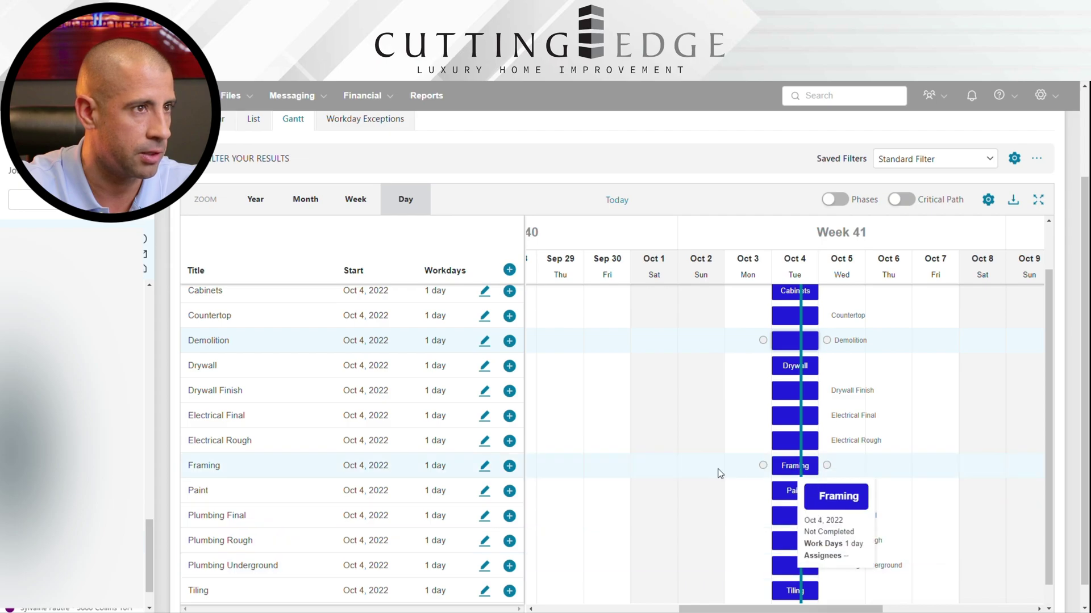
scroll(278, 408, up, 3)
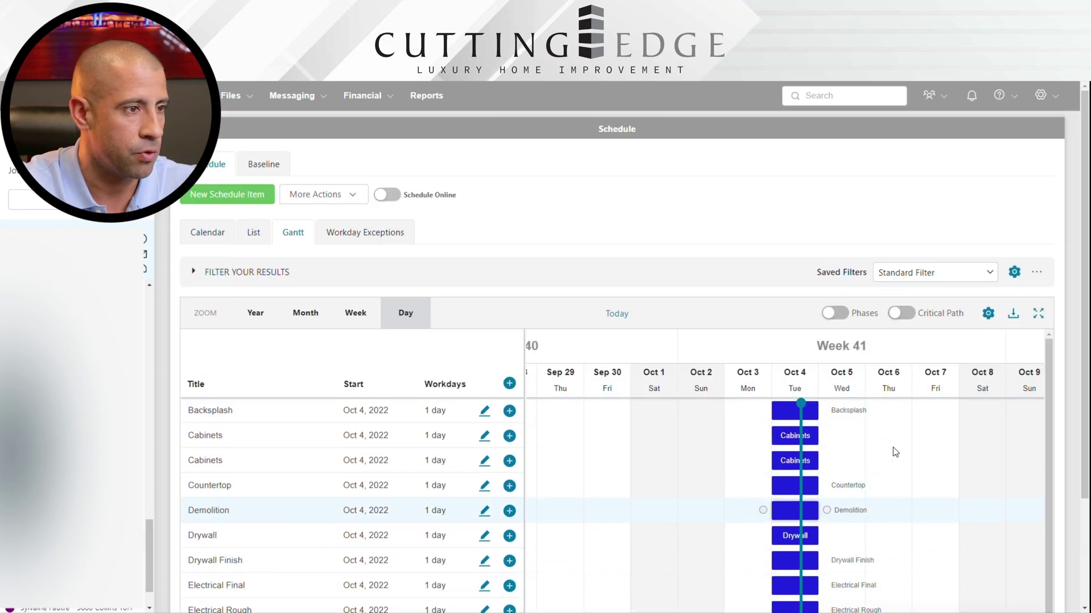
scroll(893, 451, down, 1)
scroll(909, 469, up, 1)
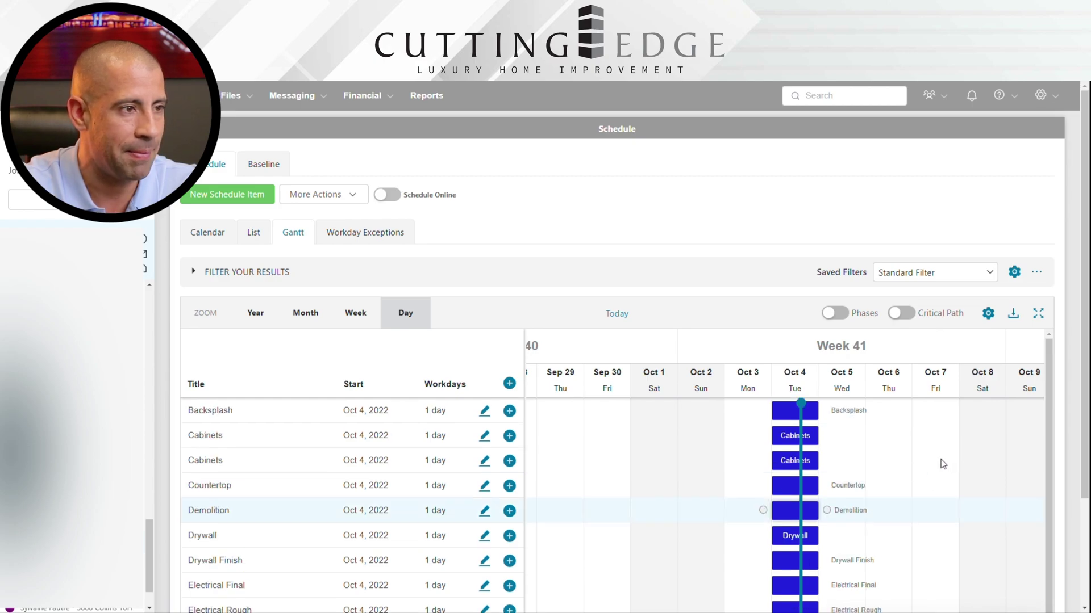
scroll(703, 200, down, 2)
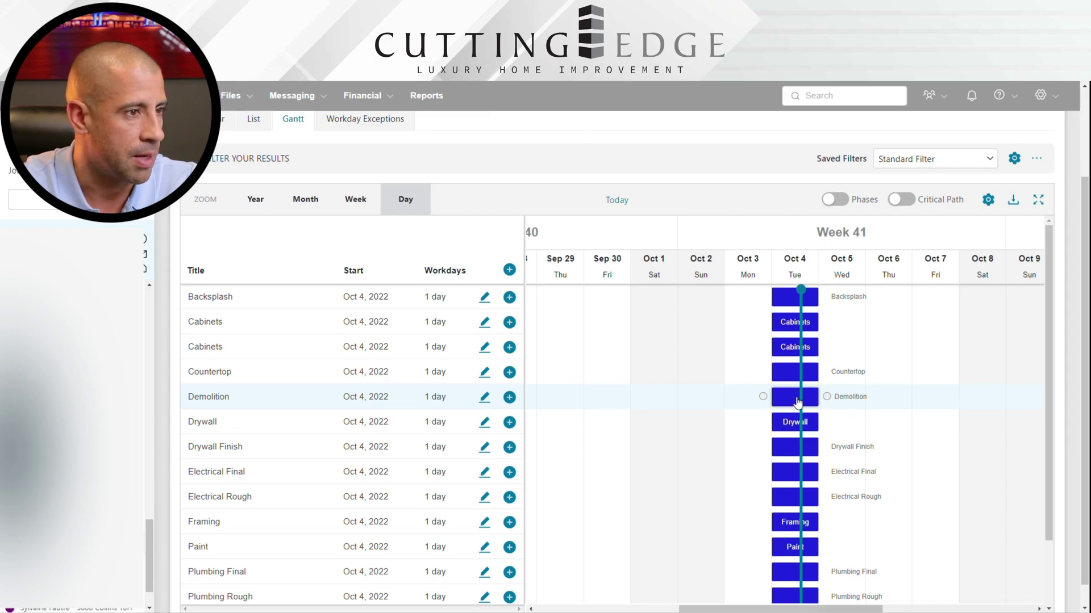
mouse_move(799, 401)
drag(800, 402, 773, 405)
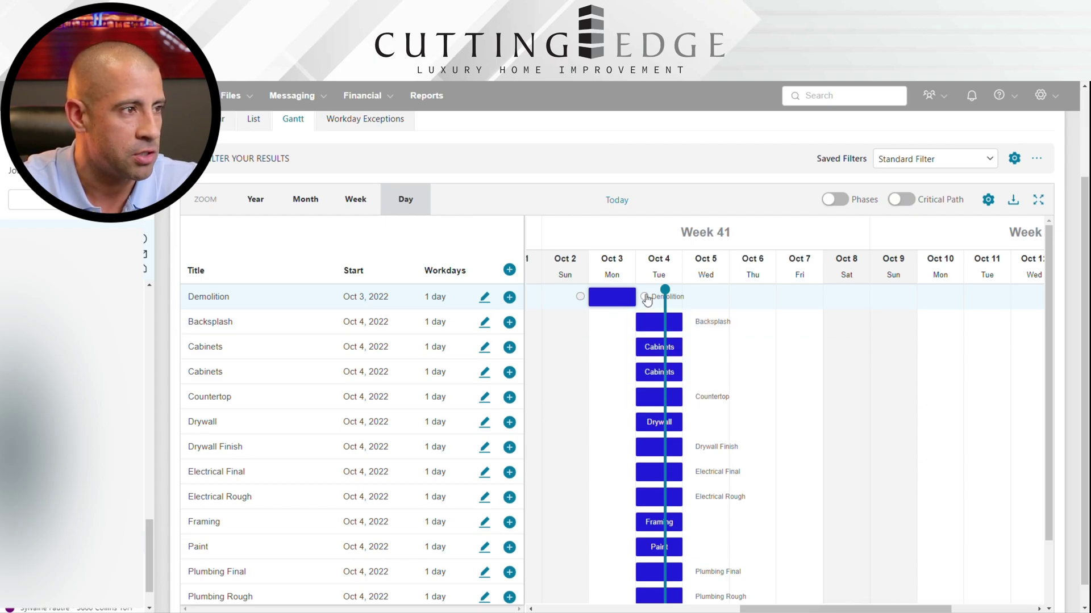
drag(642, 299, 667, 302)
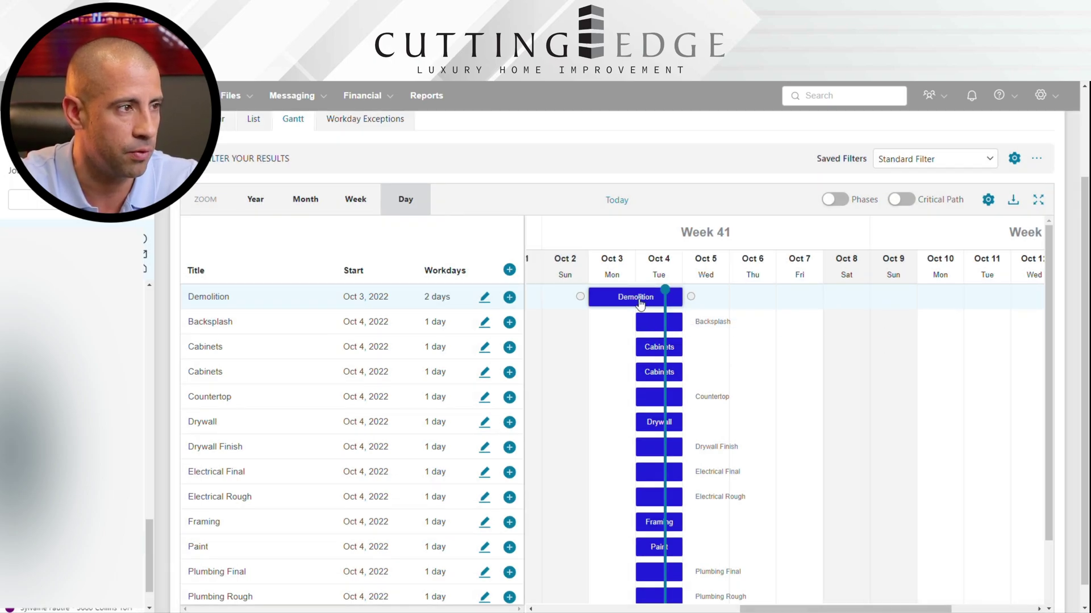
- Move the Trenching bar one day later on the Gantt chart, to Oct 5, 2022
mouse_move(636, 299)
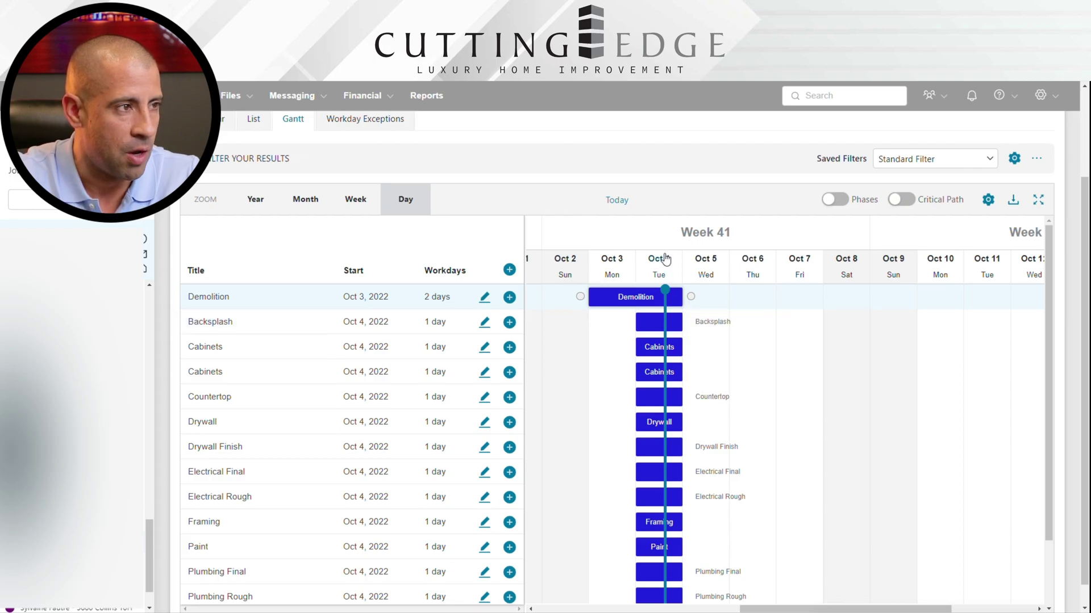
scroll(666, 482, down, 4)
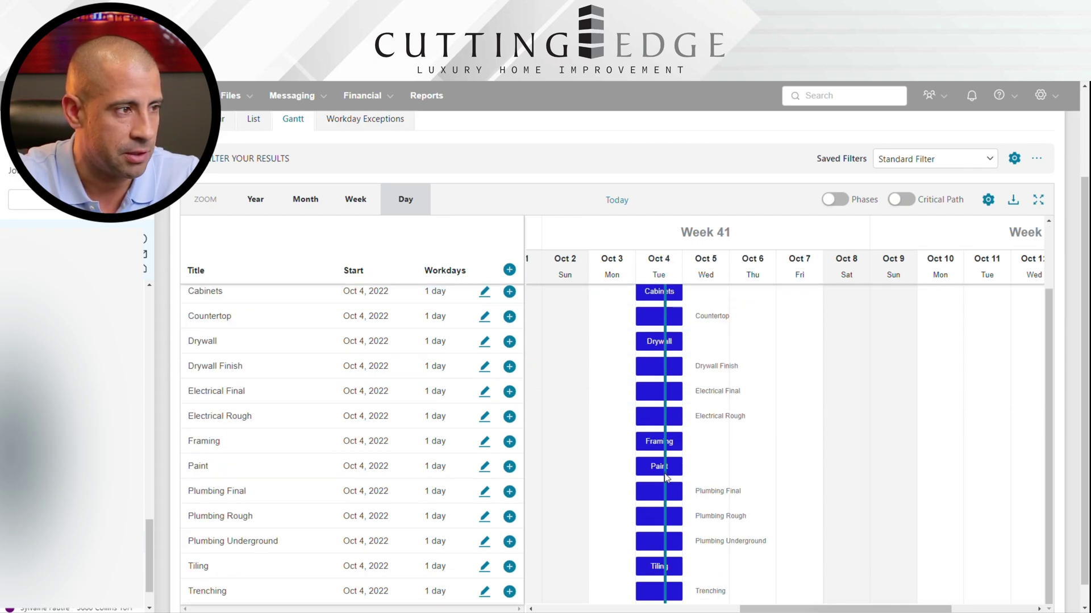
scroll(670, 511, up, 5)
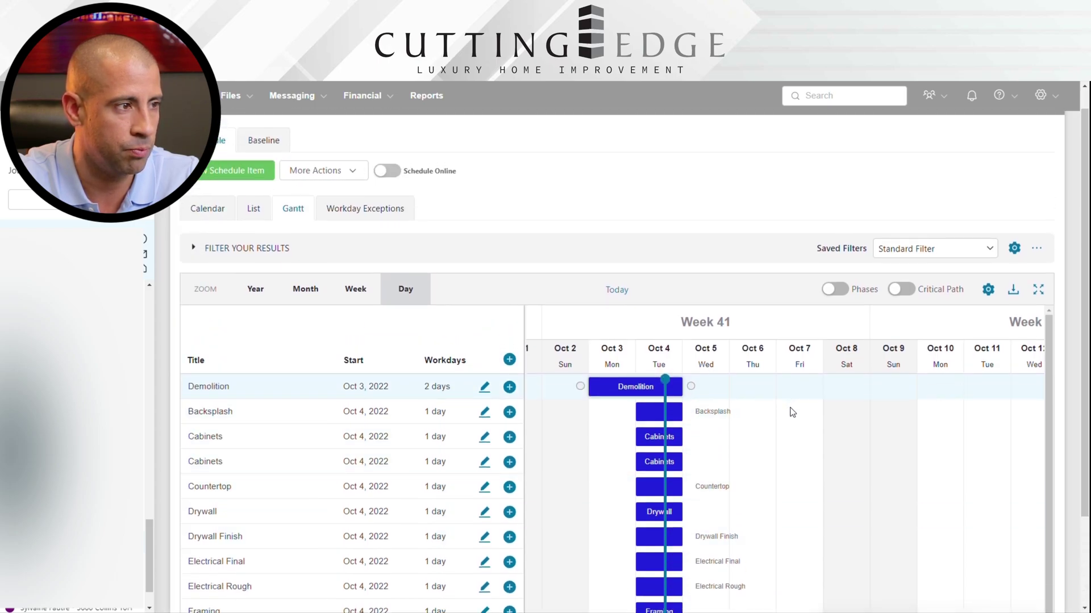
mouse_move(639, 389)
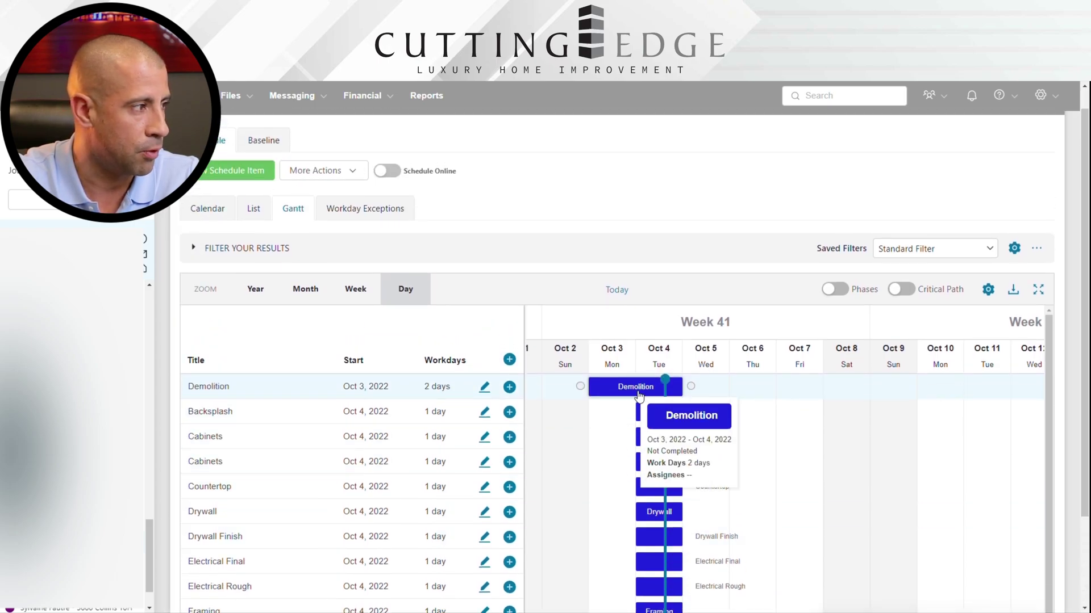
scroll(636, 449, down, 1)
scroll(635, 448, down, 2)
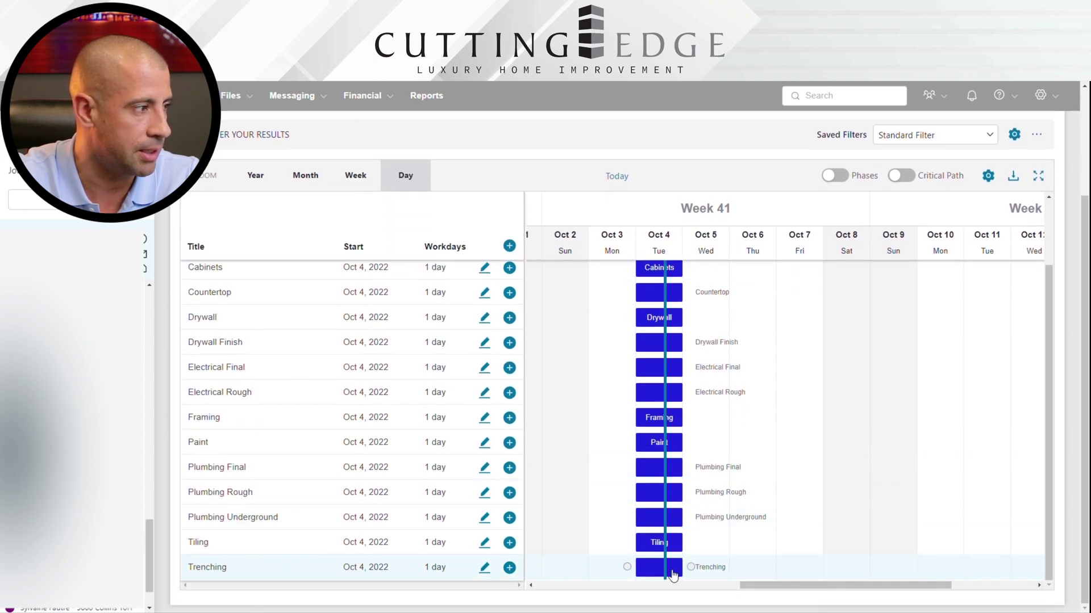
drag(659, 569, 705, 571)
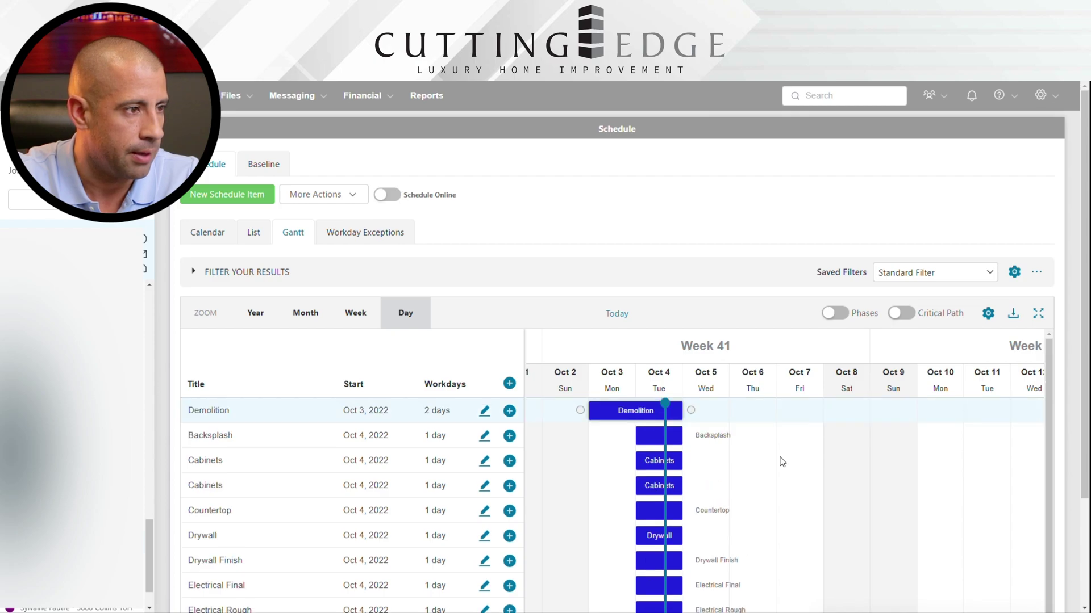
- Review the bars on the Gantt chart from Demolition through Trenching and look at Demolition's item details
scroll(781, 461, down, 3)
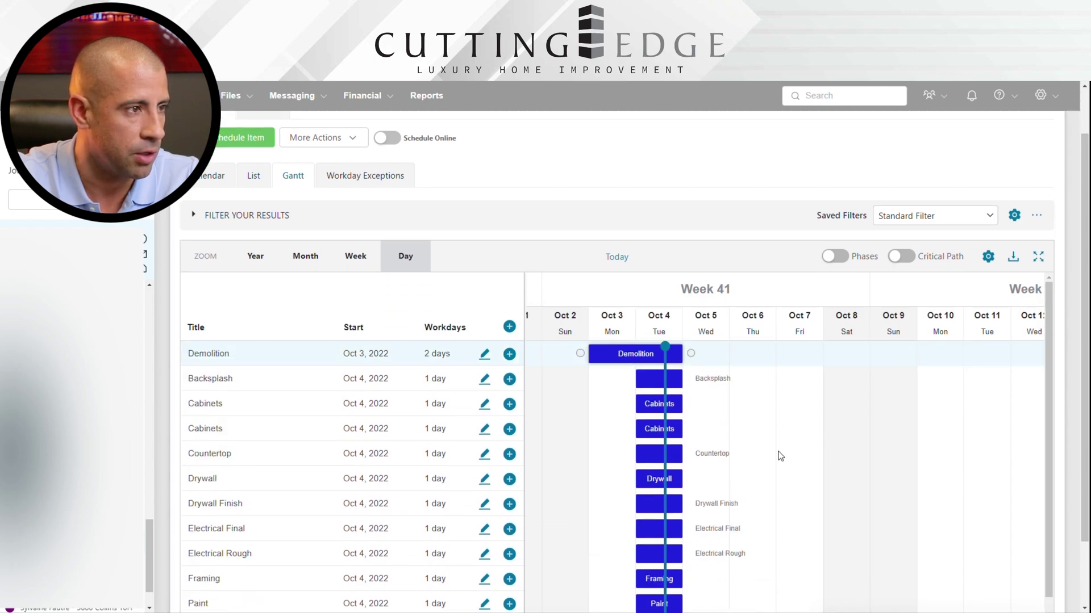
scroll(792, 452, down, 3)
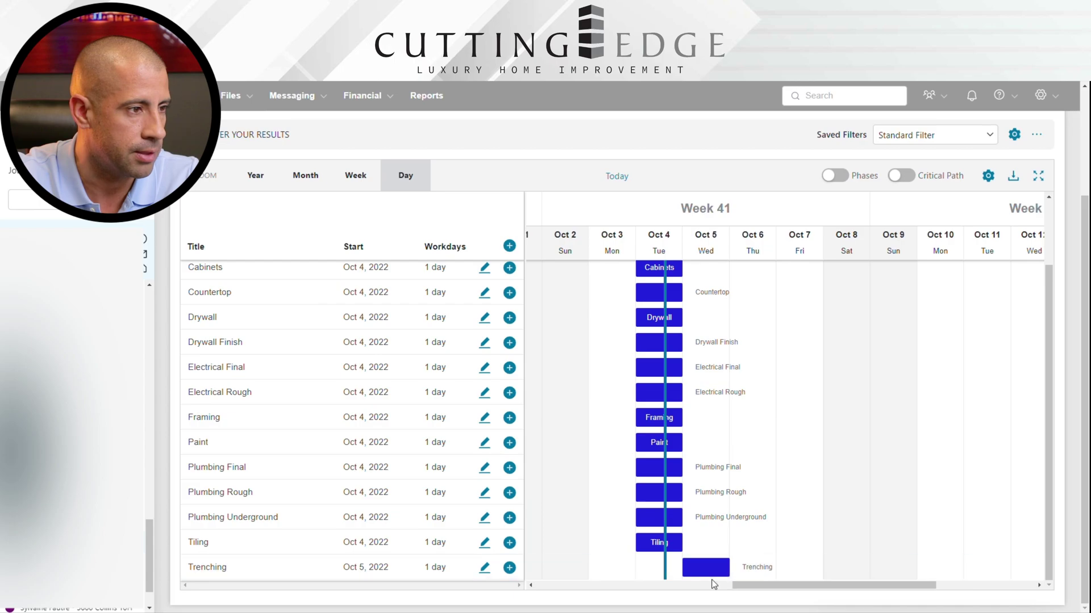
scroll(785, 489, up, 2)
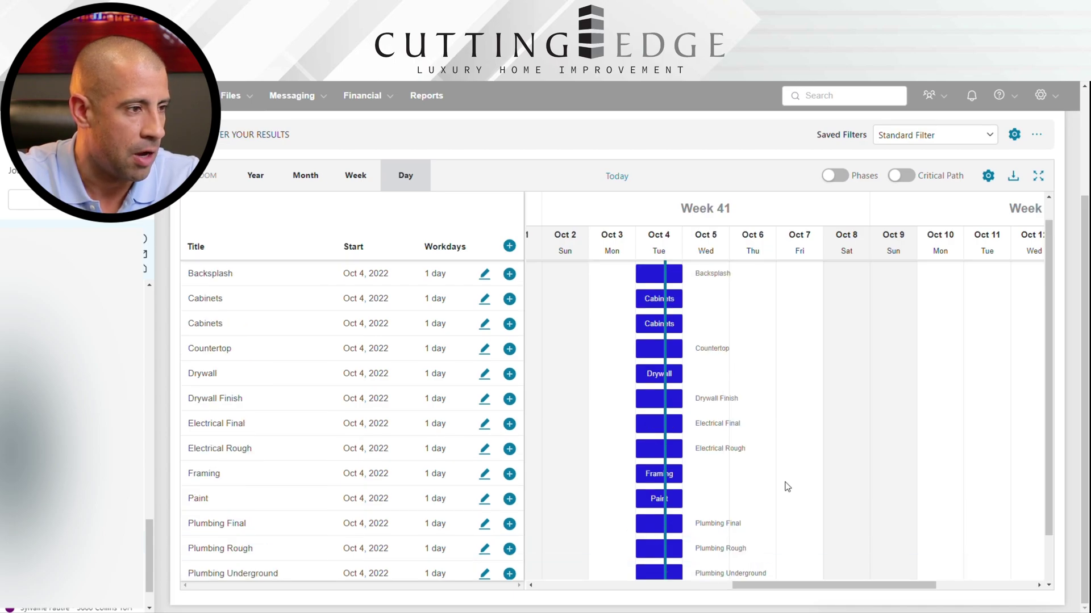
scroll(786, 487, down, 2)
scroll(786, 487, up, 5)
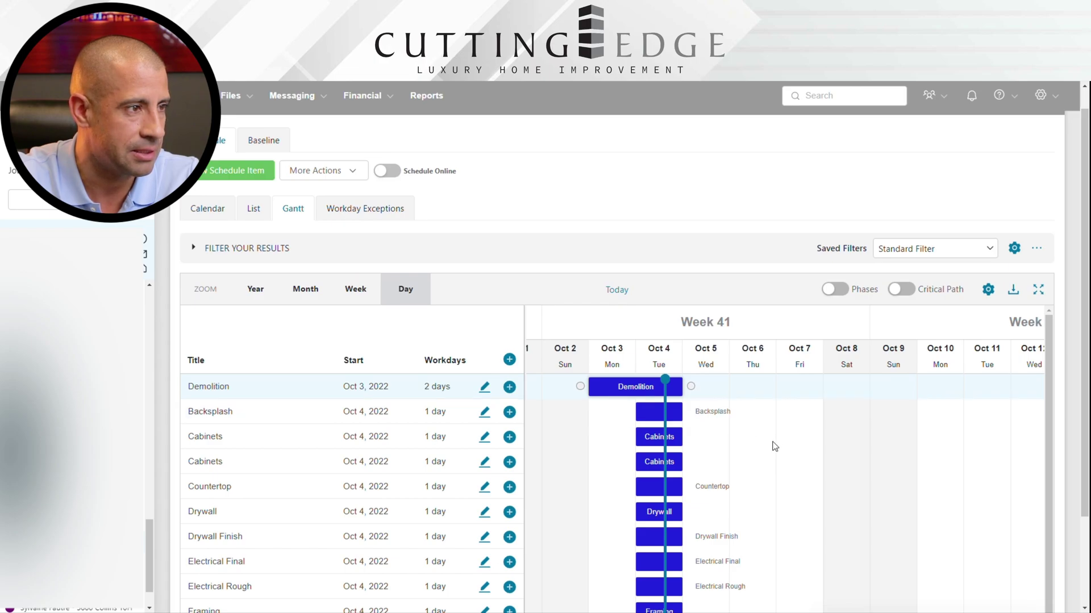
scroll(774, 446, down, 5)
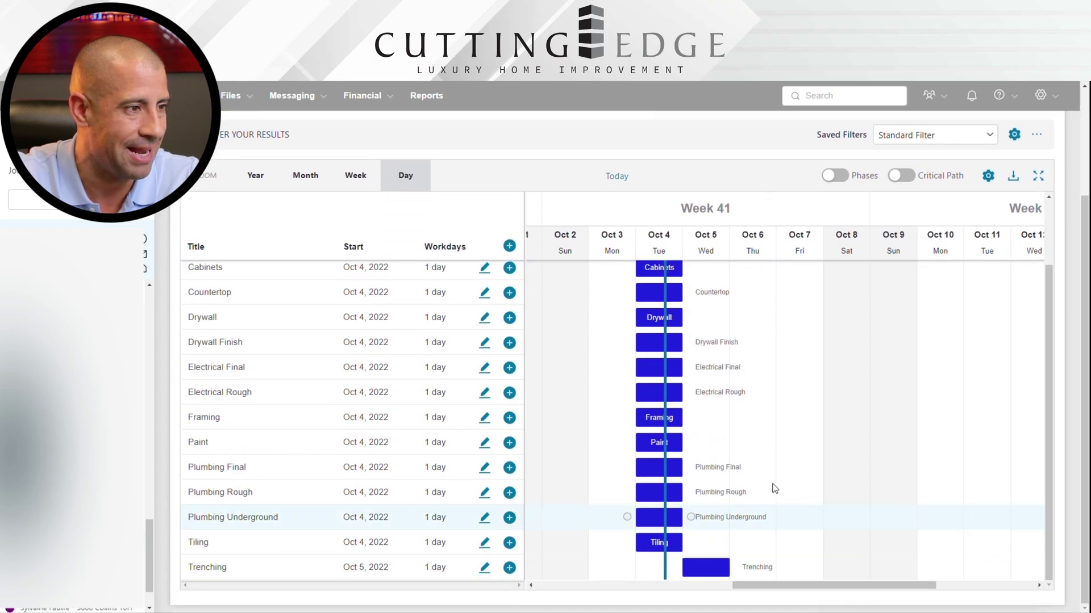
scroll(787, 474, up, 3)
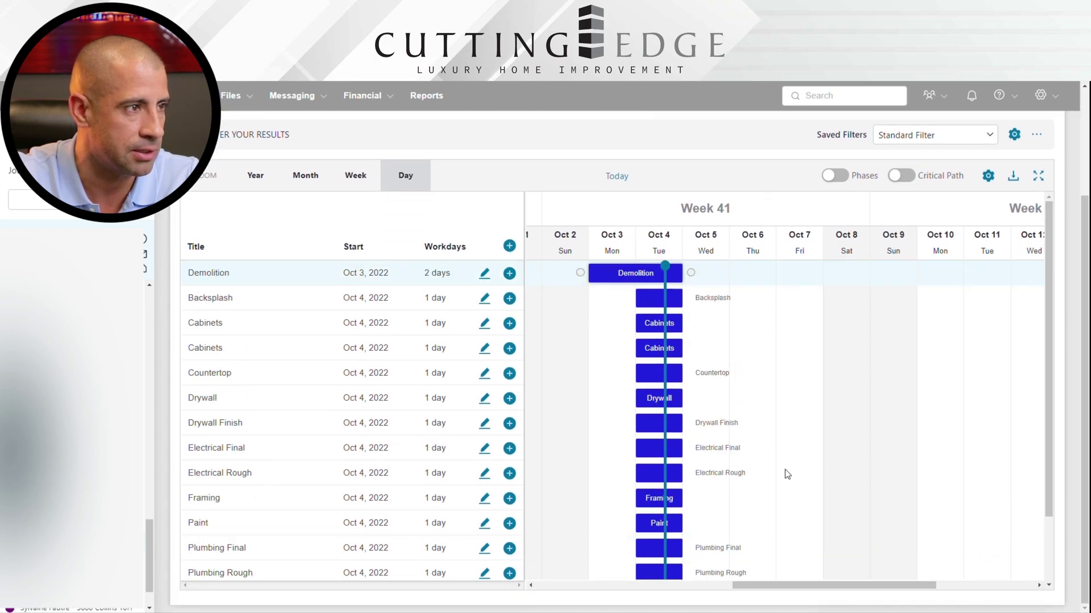
click(642, 279)
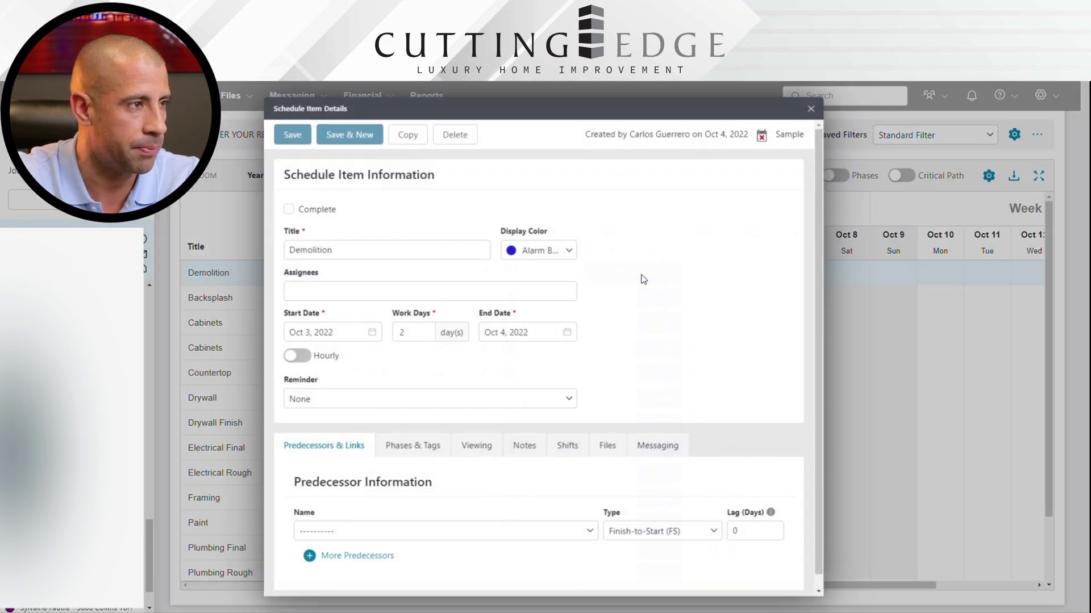
click(813, 109)
- Set Demolition as the Finish-to-Start predecessor of Trenching, save the item and close its details
scroll(799, 423, down, 3)
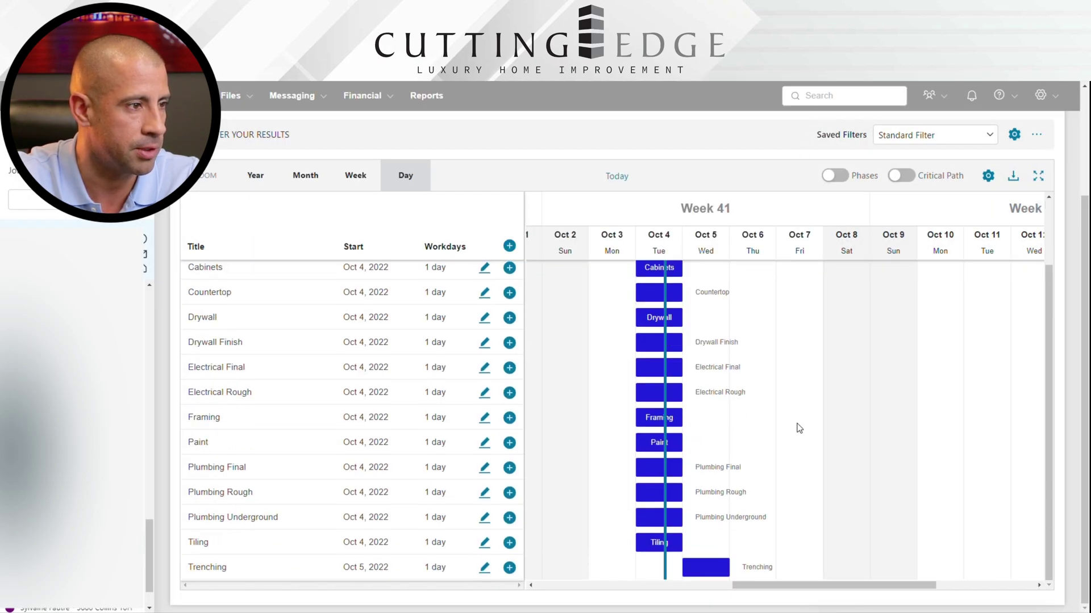
click(717, 575)
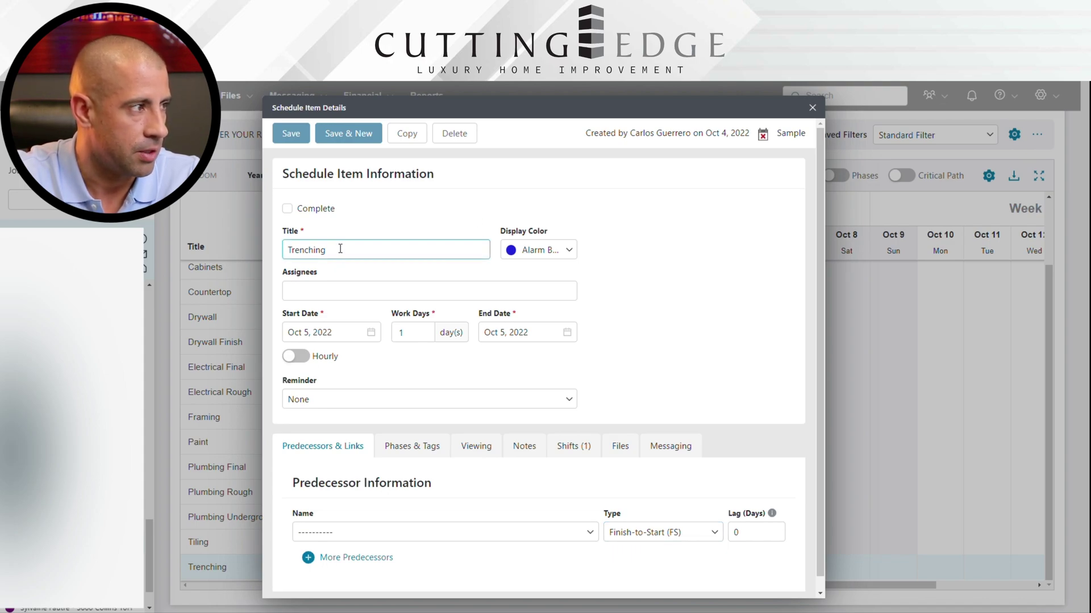
click(337, 532)
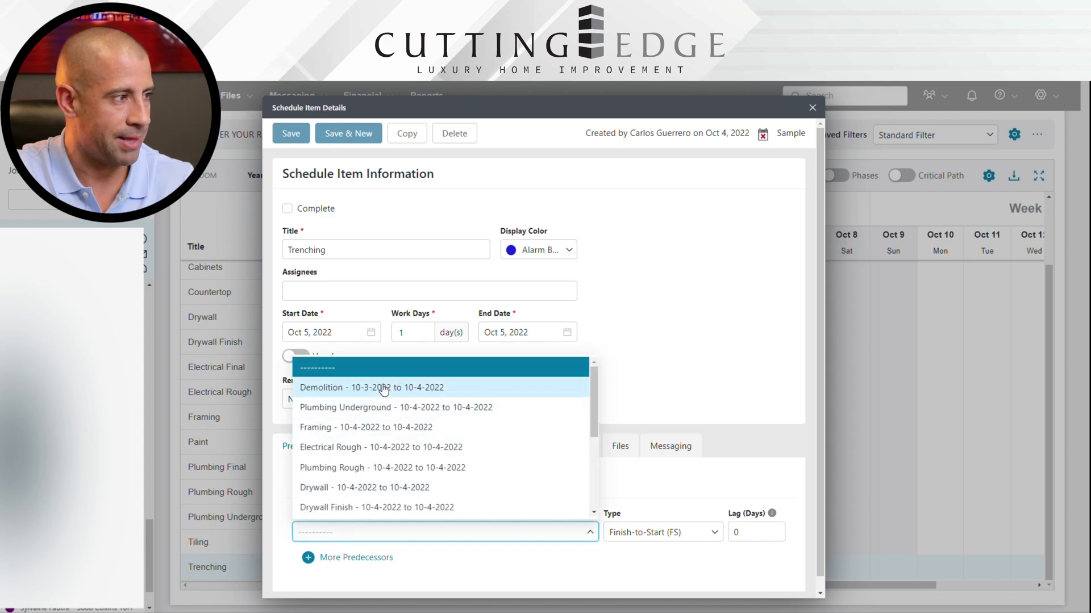
scroll(348, 474, down, 2)
scroll(352, 463, up, 2)
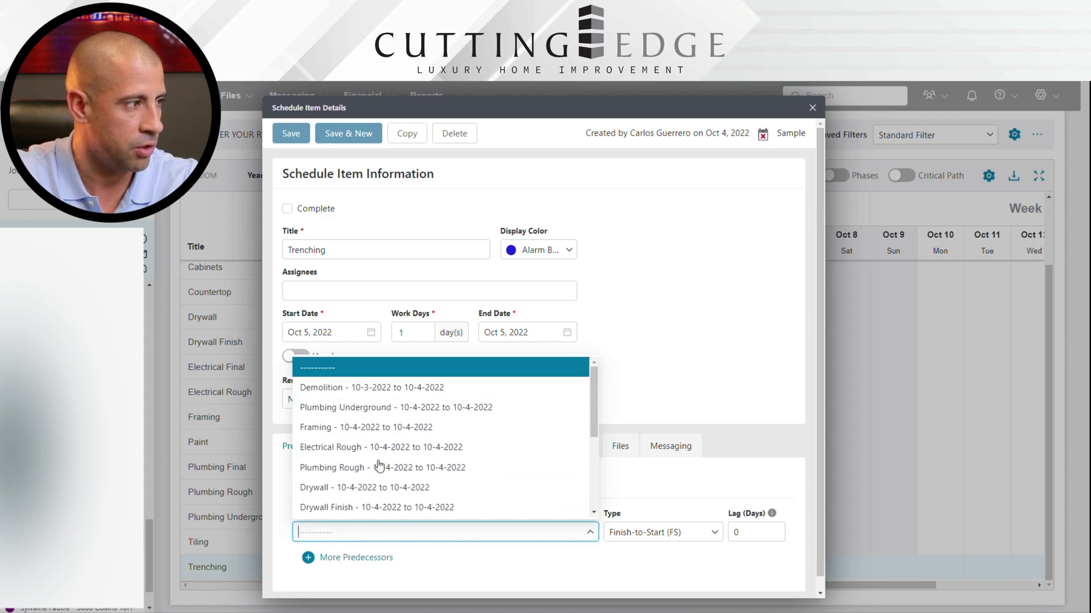
click(372, 389)
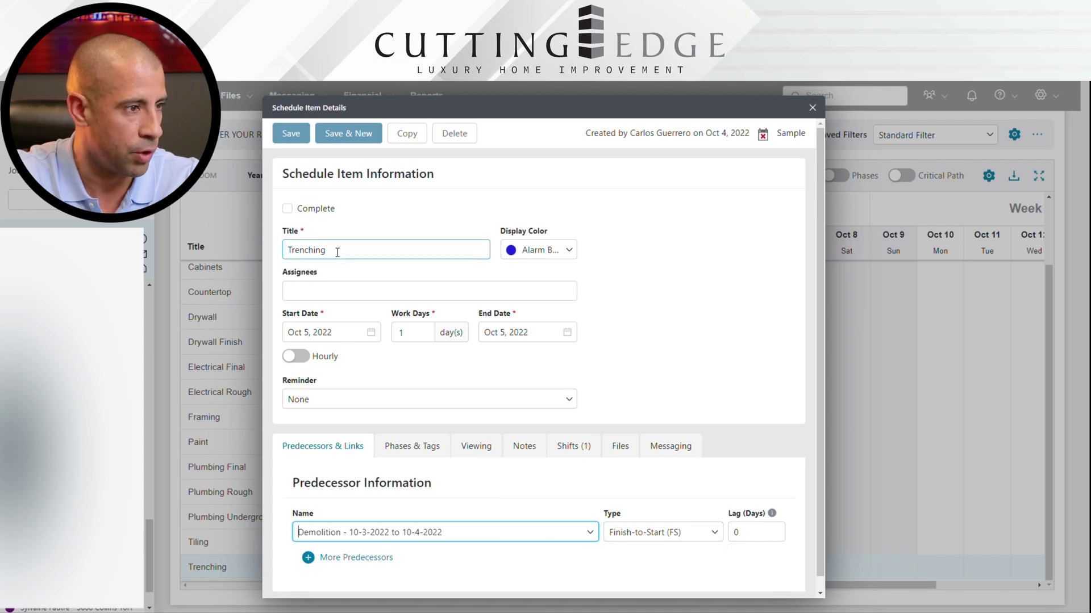
click(291, 135)
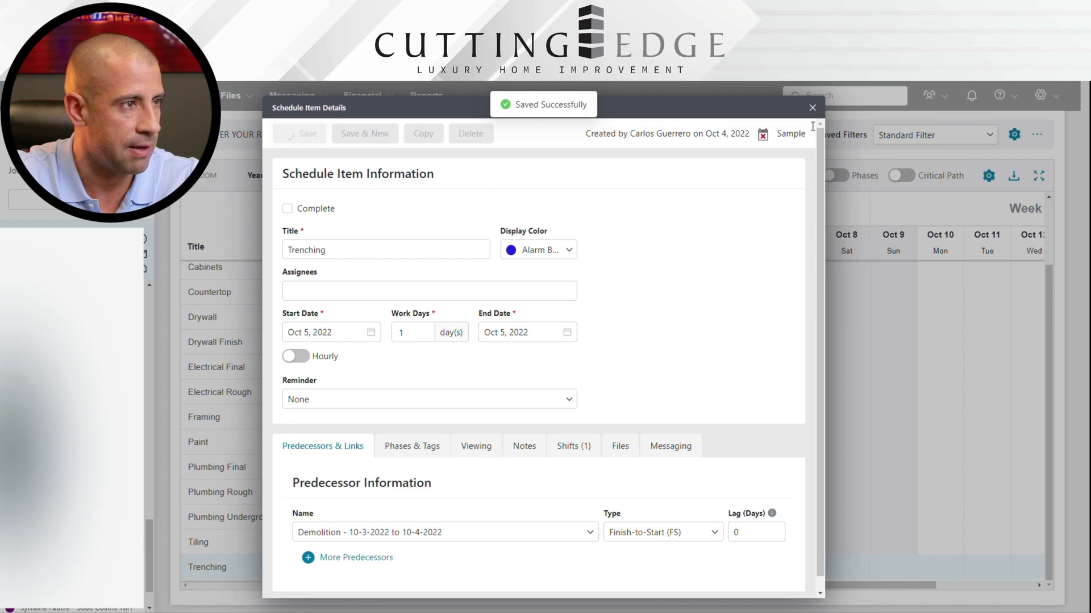
click(812, 108)
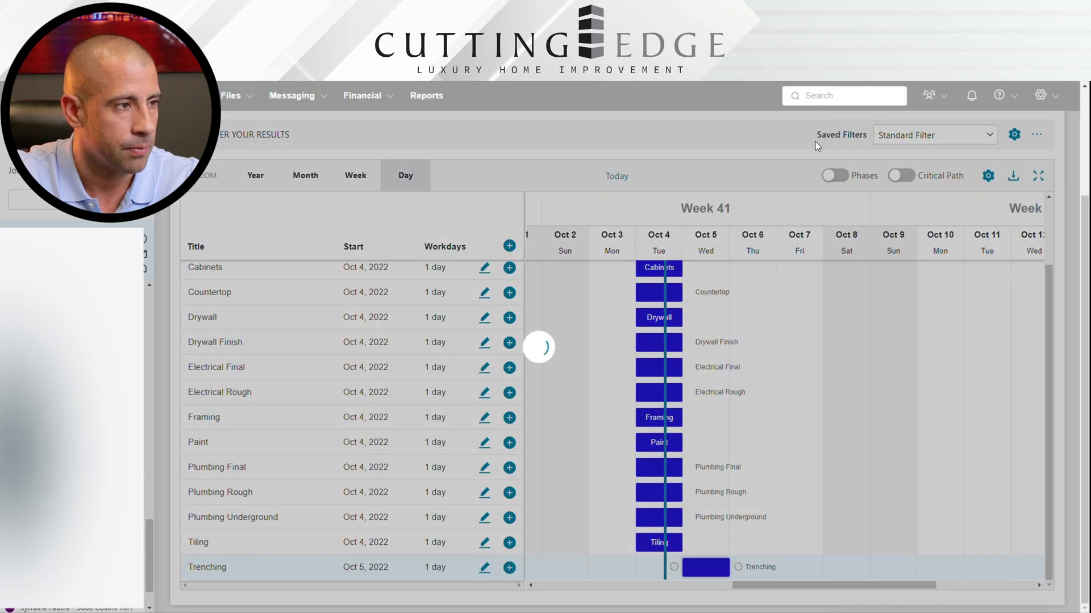
- Extend Demolition to 3 workdays on the Gantt chart and check the linked Trenching bar's date
scroll(815, 358, up, 5)
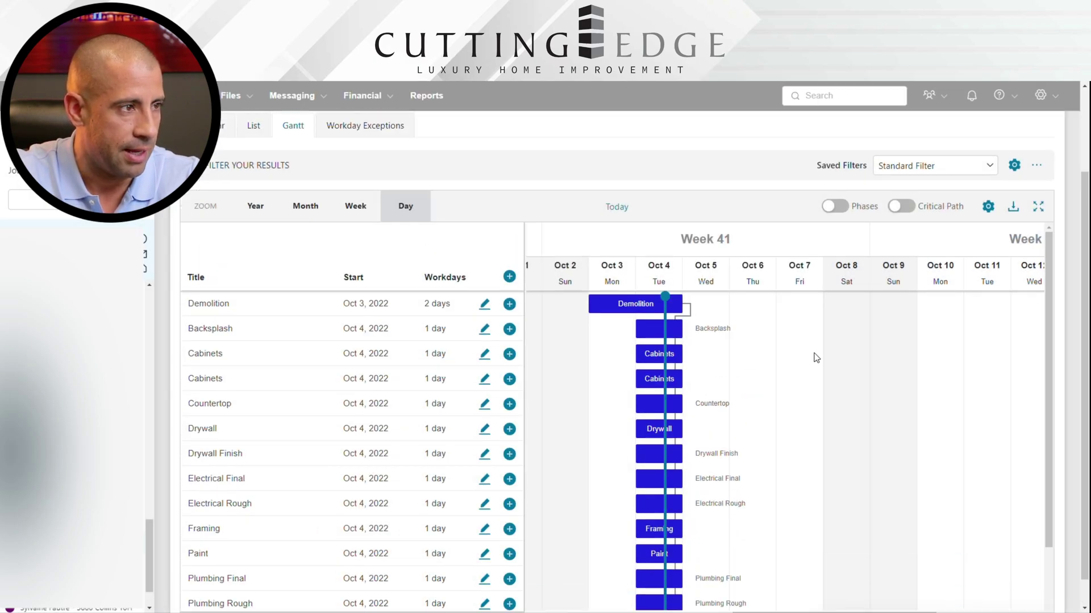
drag(691, 389, 722, 392)
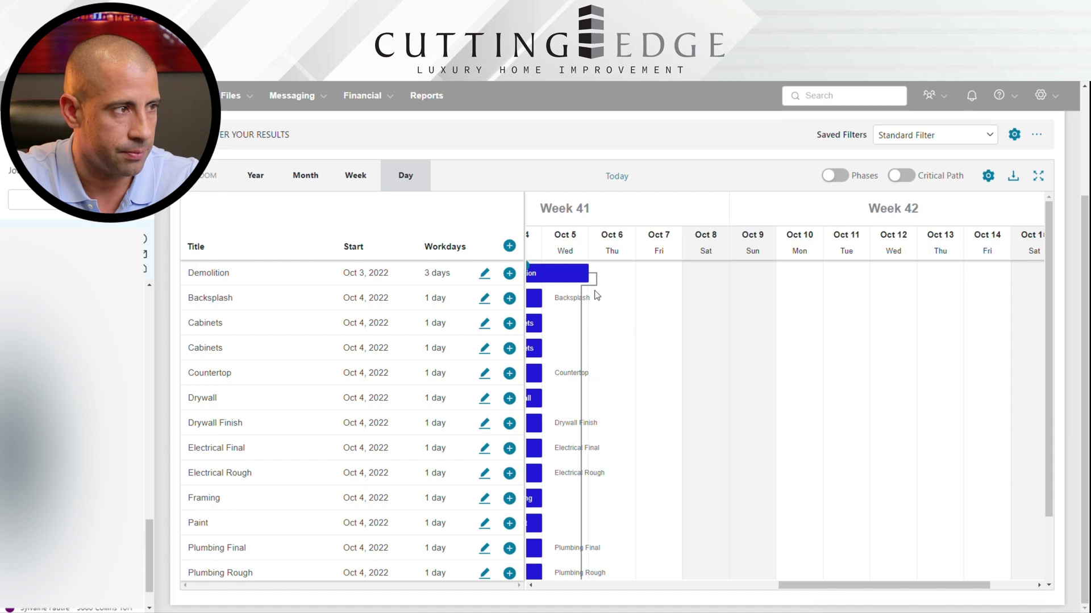
scroll(587, 364, down, 3)
mouse_move(619, 568)
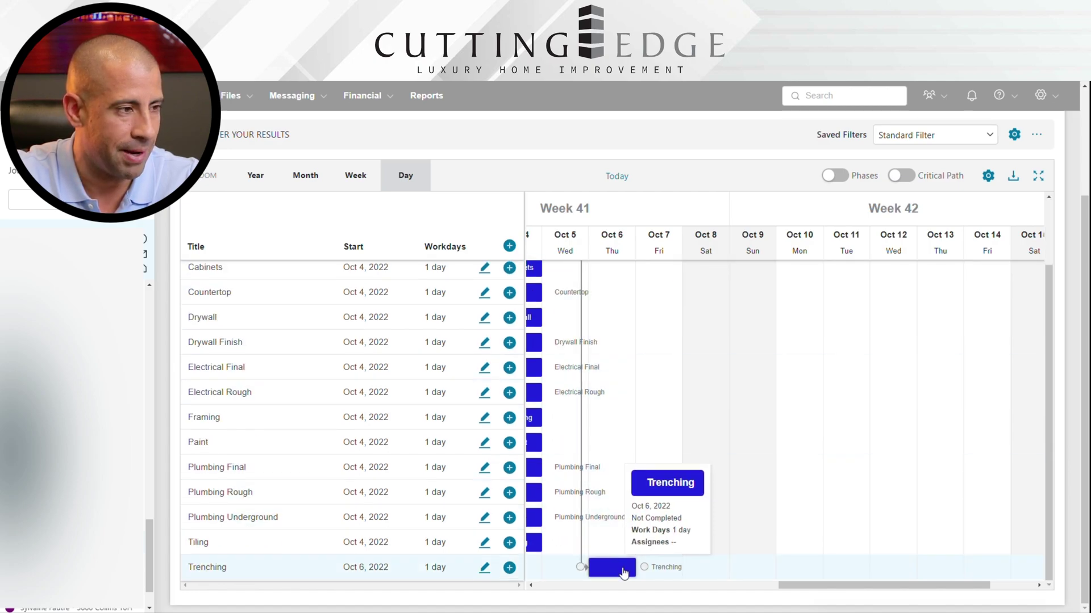
- Move Plumbing Underground to Oct 7, 2022 on the Gantt chart and link the end of Trenching to its start
scroll(623, 378, up, 1)
scroll(630, 375, down, 1)
scroll(627, 356, left, 3)
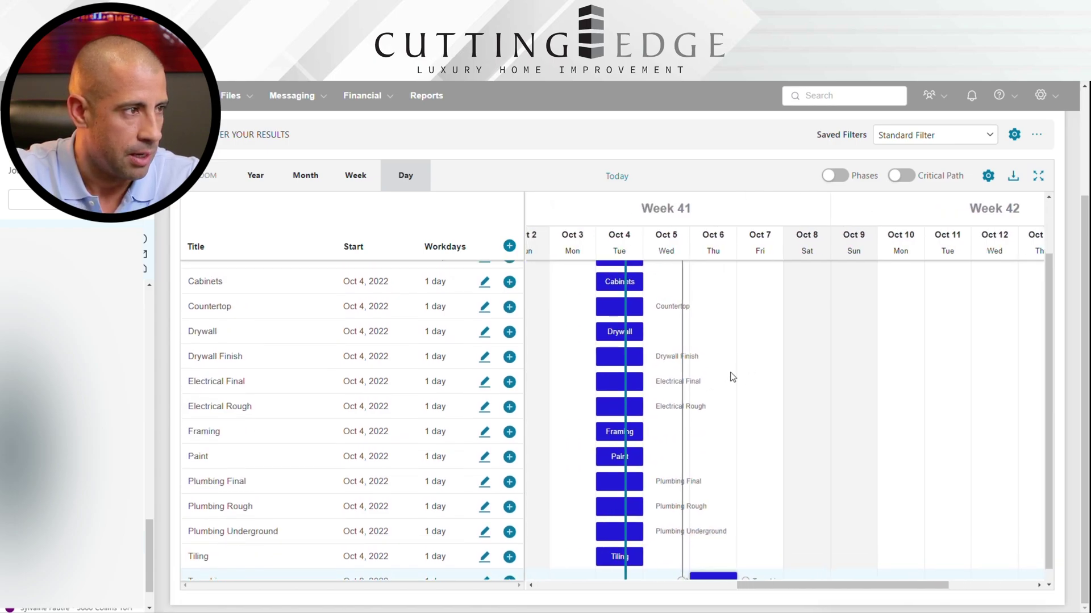
scroll(773, 398, down, 1)
scroll(780, 342, up, 2)
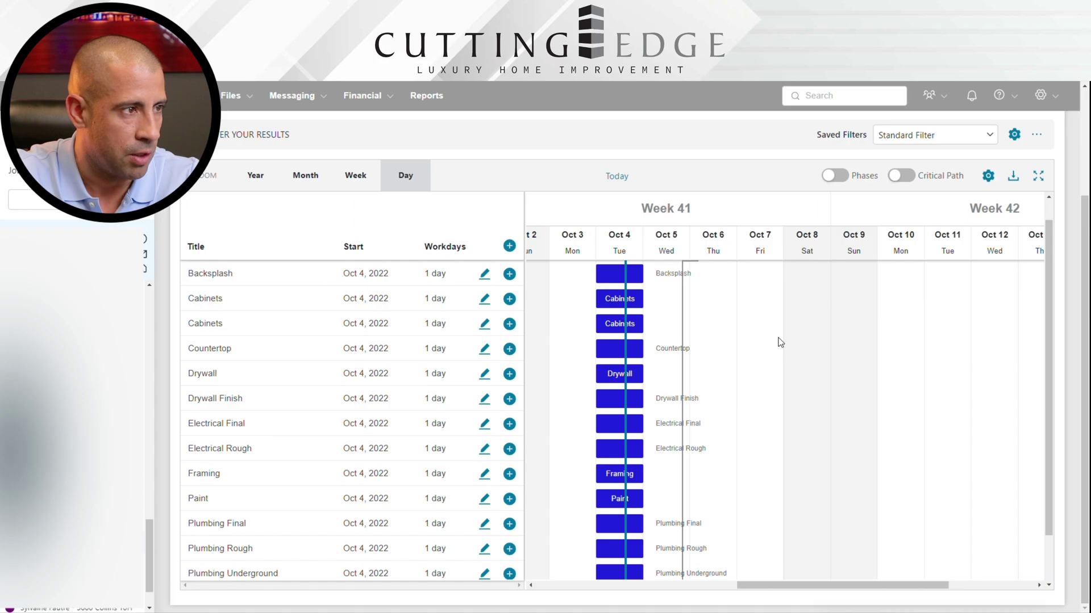
scroll(763, 342, down, 2)
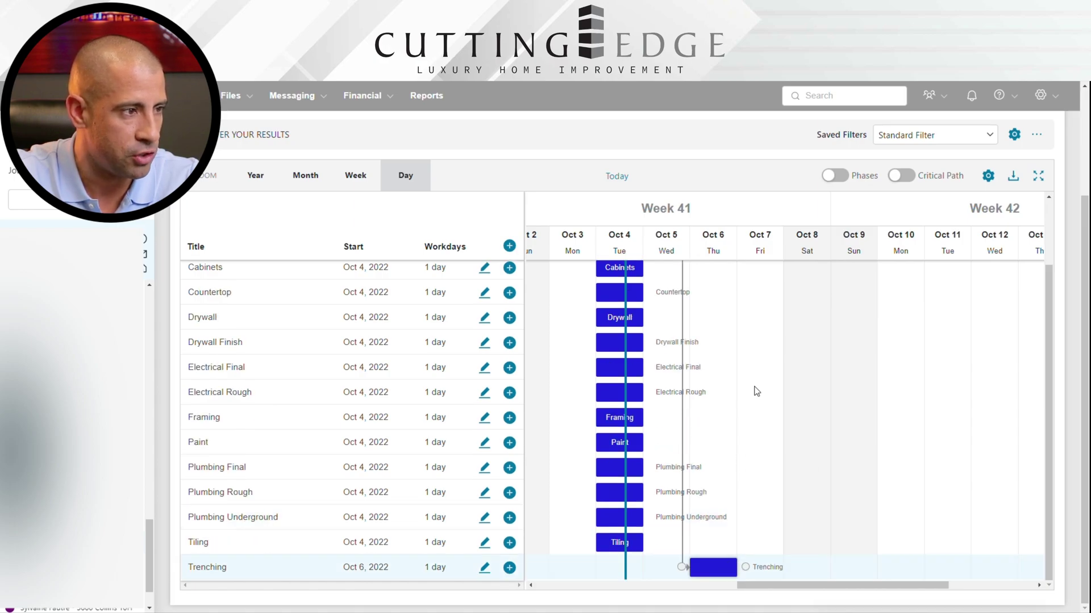
mouse_move(615, 523)
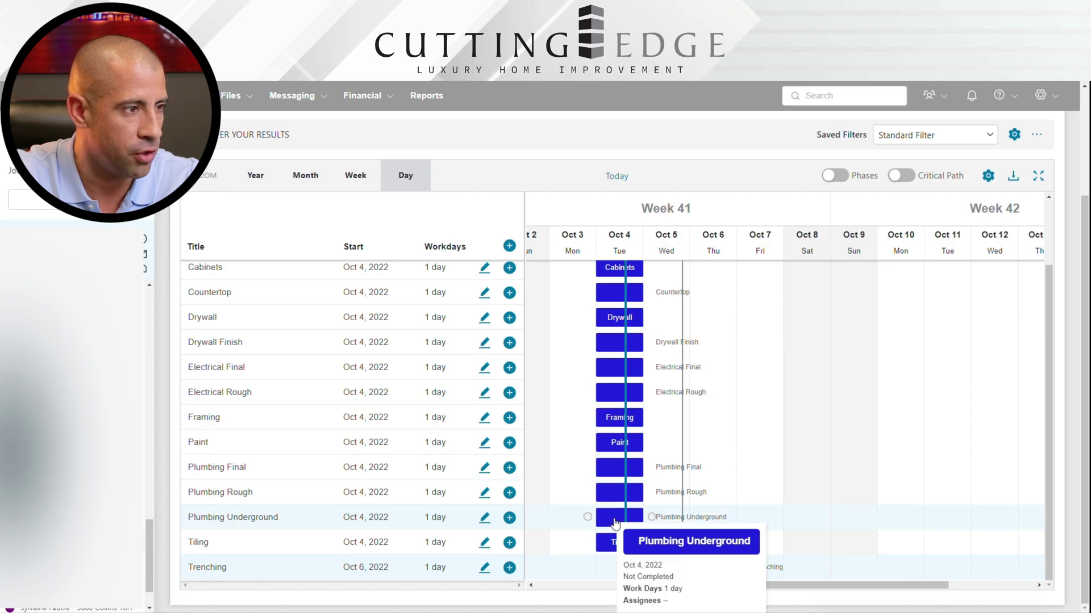
drag(615, 522, 760, 523)
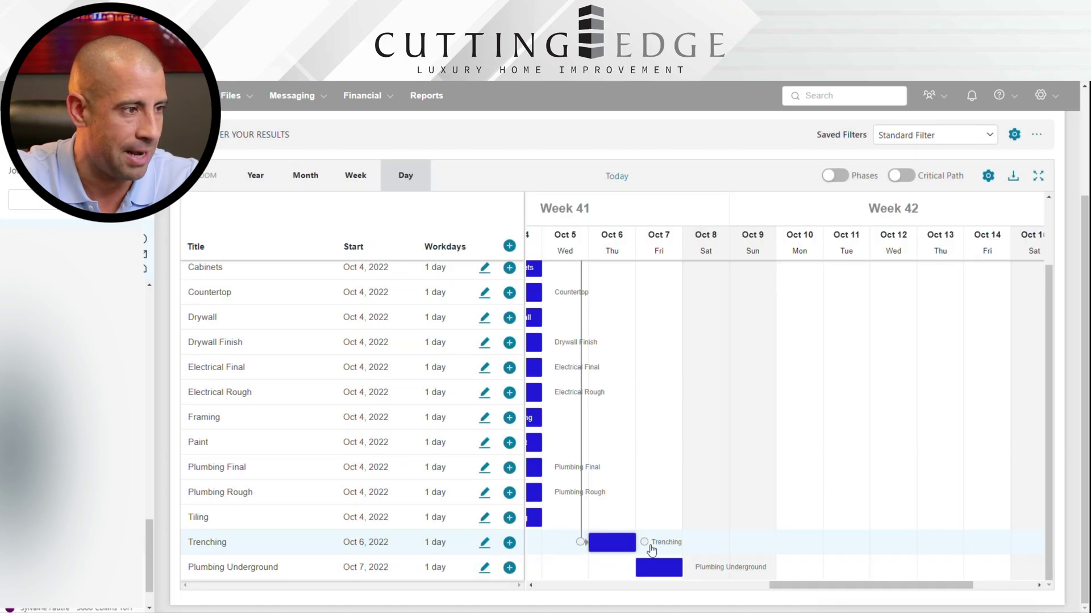
drag(641, 552, 632, 570)
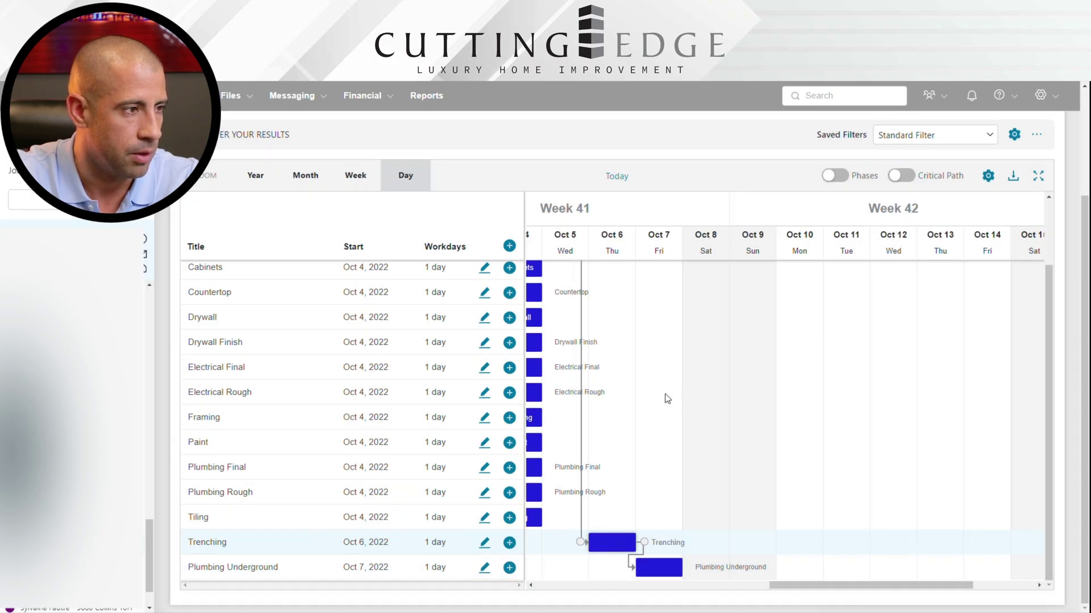
- Examine the linked sequence of Demolition, Trenching and Plumbing Underground on the Gantt chart, checking each item's dates
scroll(668, 399, up, 2)
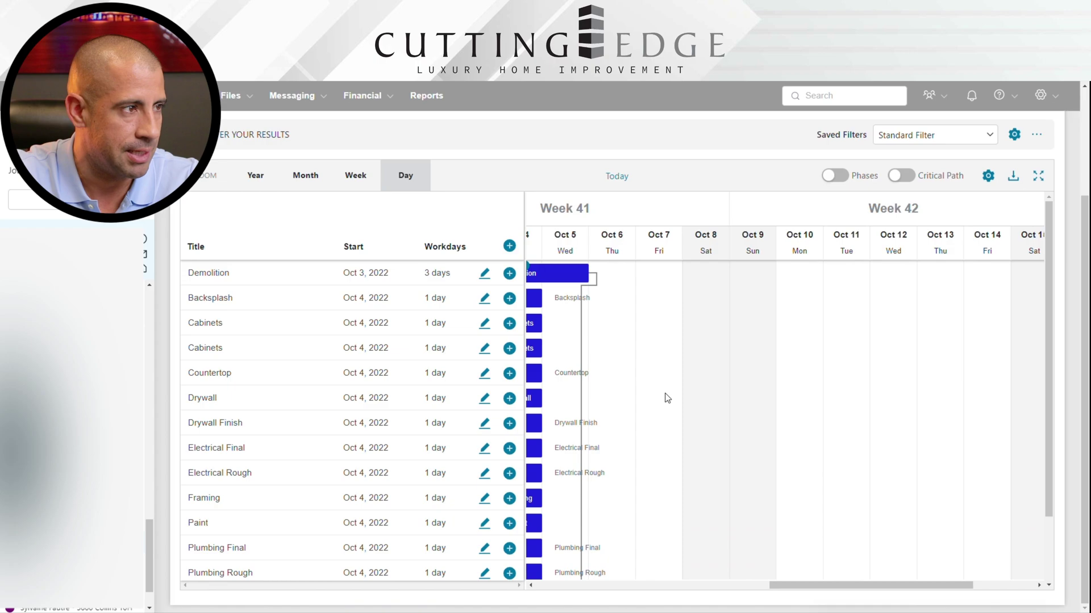
drag(674, 402, 826, 405)
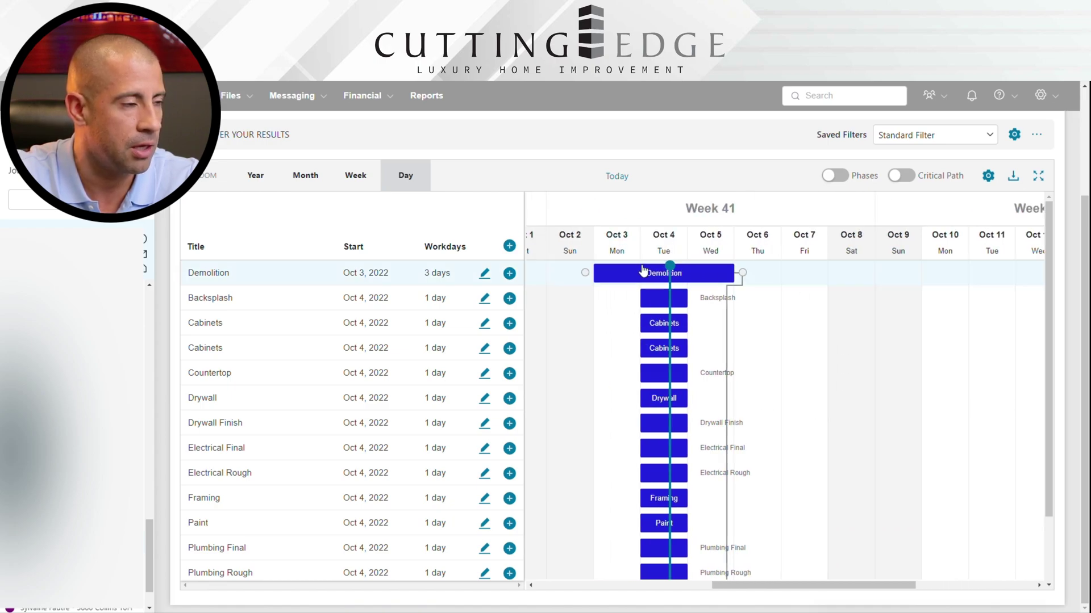
mouse_move(672, 276)
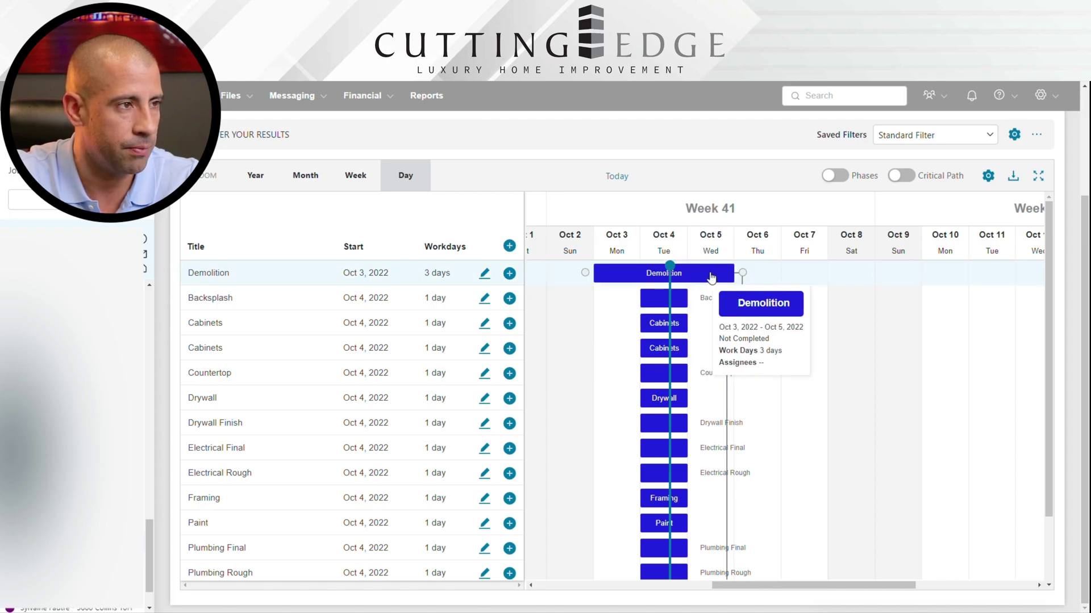
scroll(753, 292, down, 2)
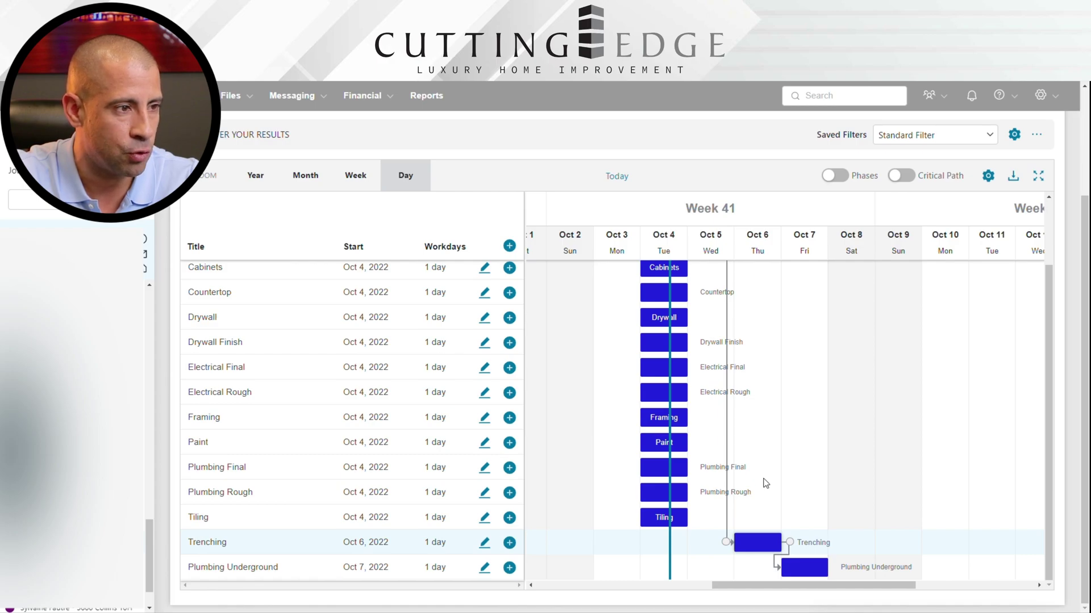
mouse_move(767, 546)
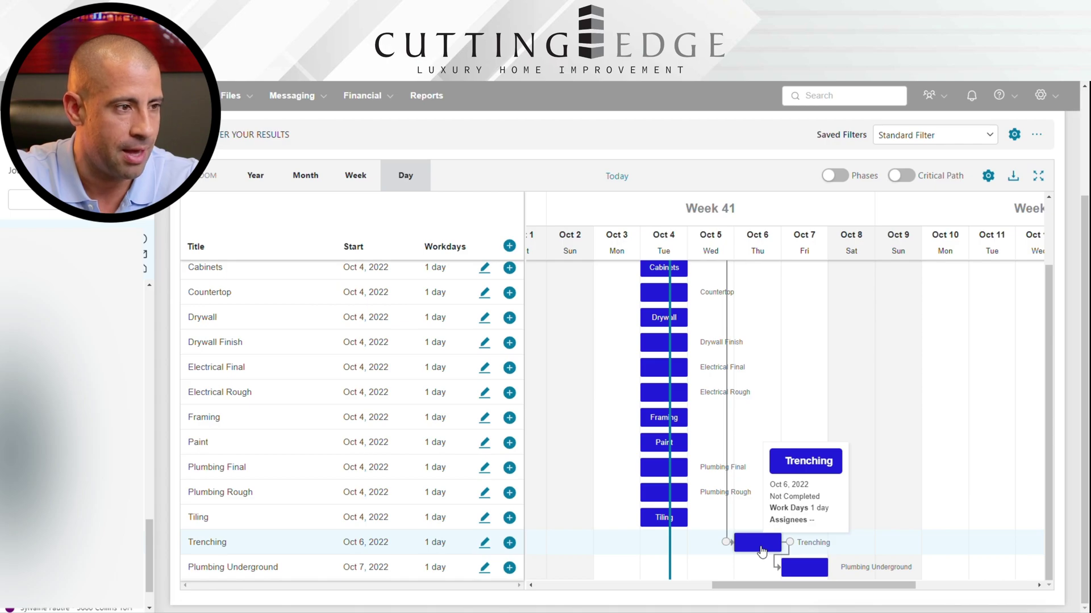
mouse_move(812, 568)
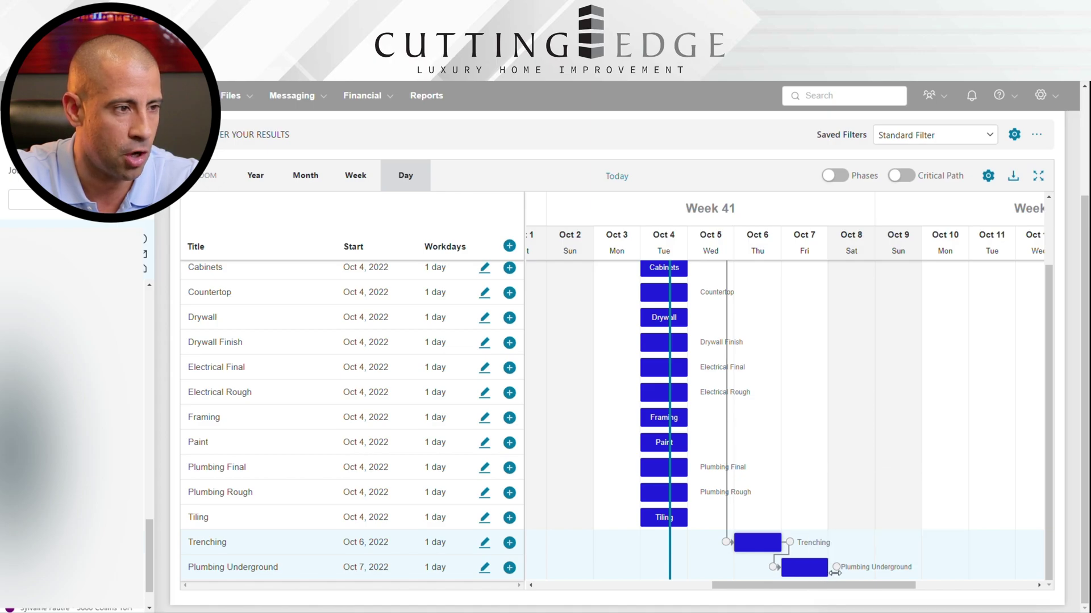
scroll(797, 372, up, 3)
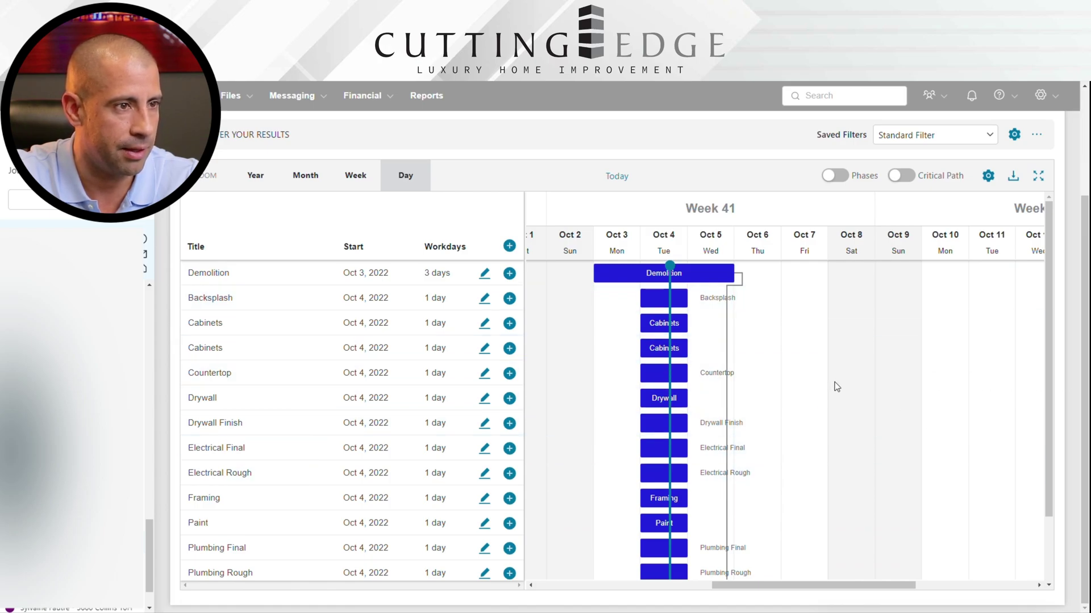
scroll(800, 387, down, 1)
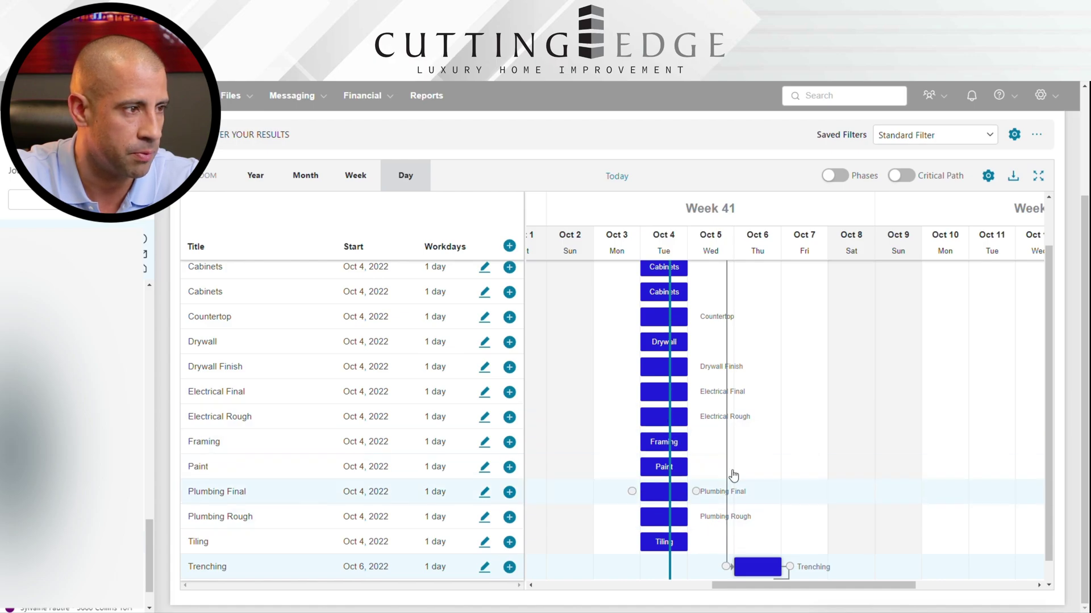
scroll(764, 421, down, 1)
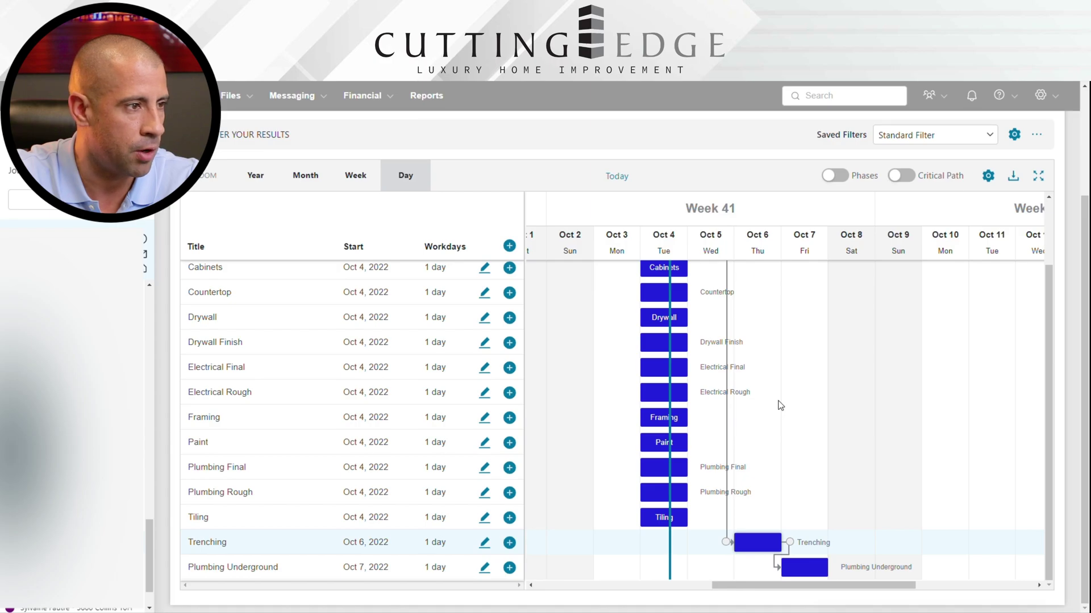
scroll(780, 403, up, 1)
scroll(792, 434, down, 1)
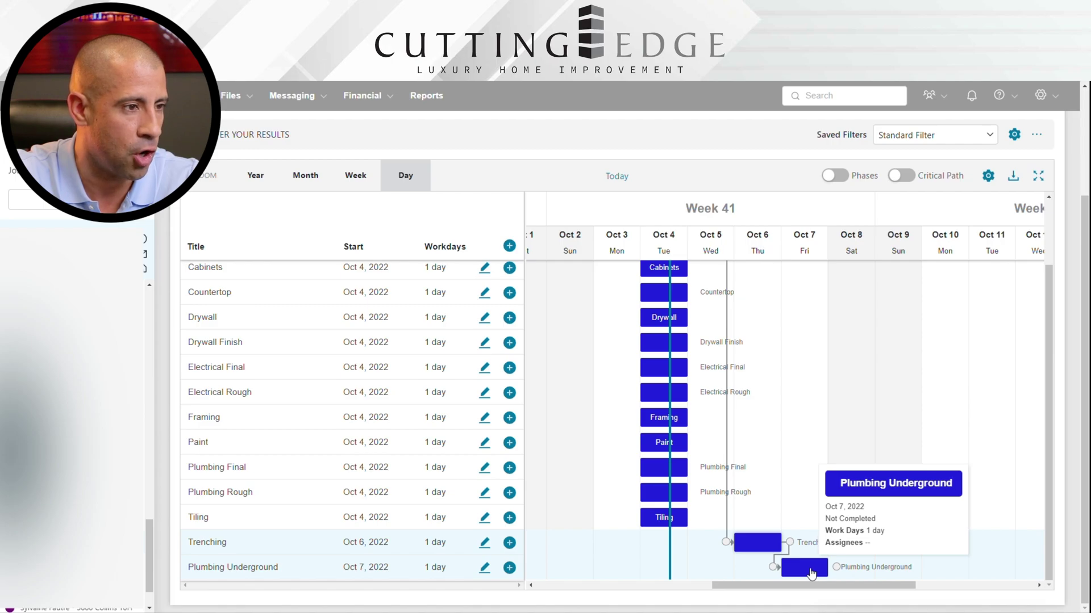
- Open Plumbing Underground, save it and start a new schedule item titled Pour Concrete
double_click(810, 567)
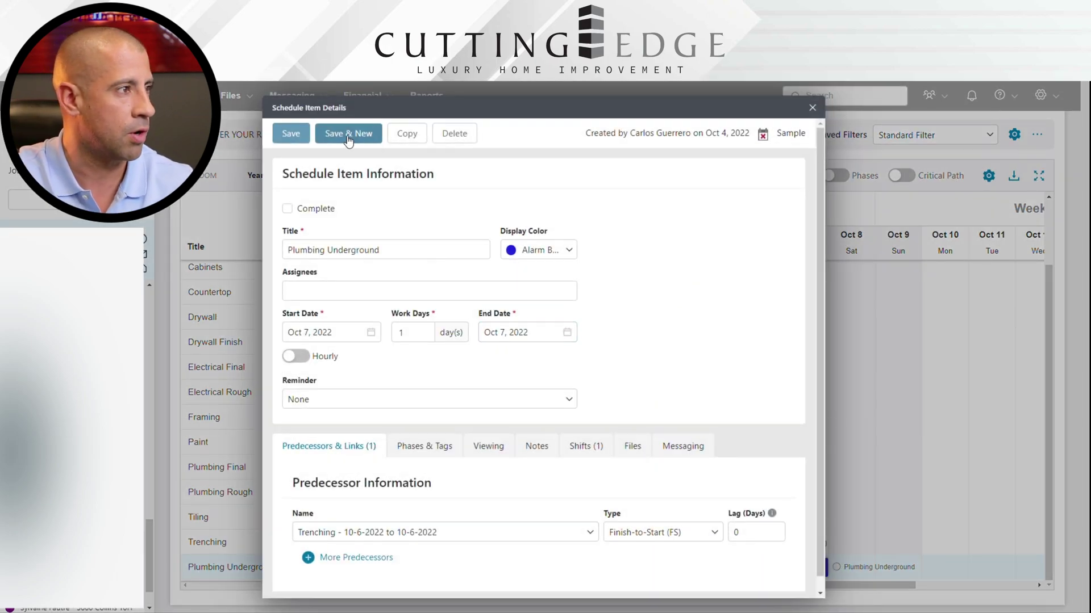
click(348, 134)
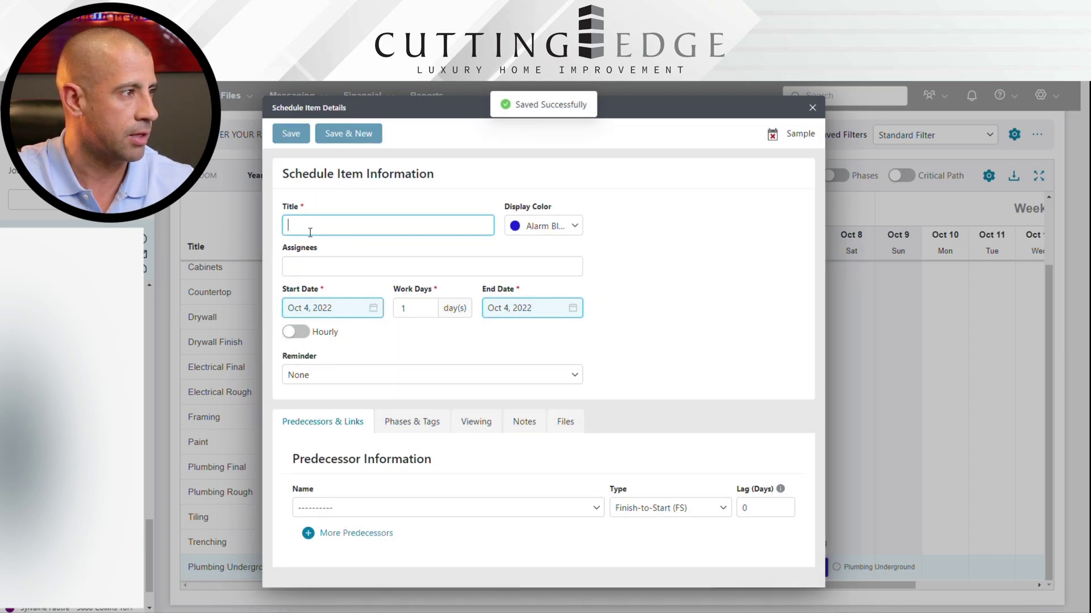
text(Pour Conscter)
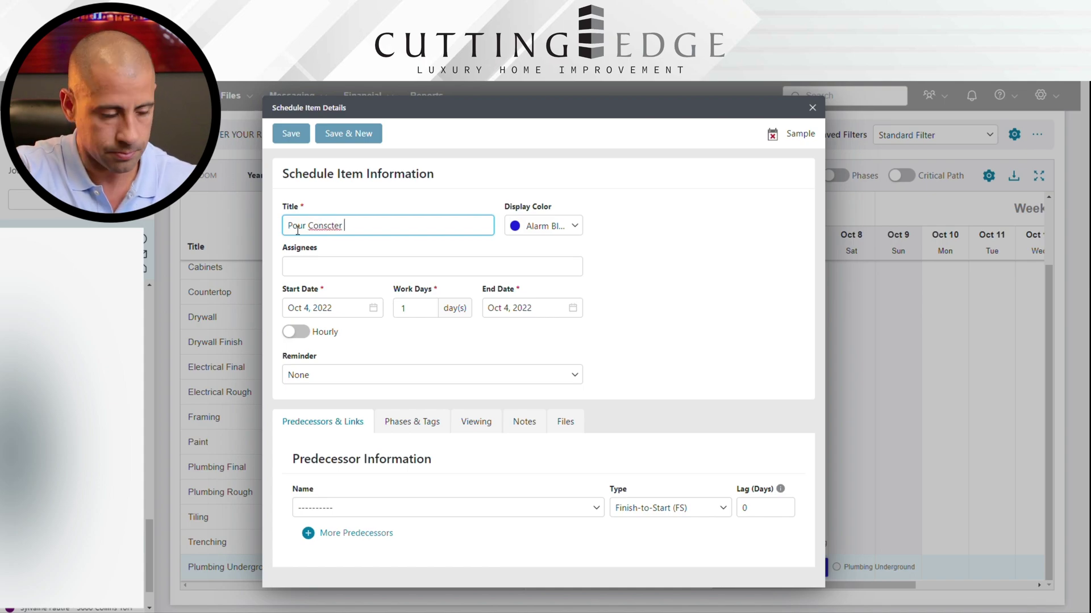
double_click(322, 226)
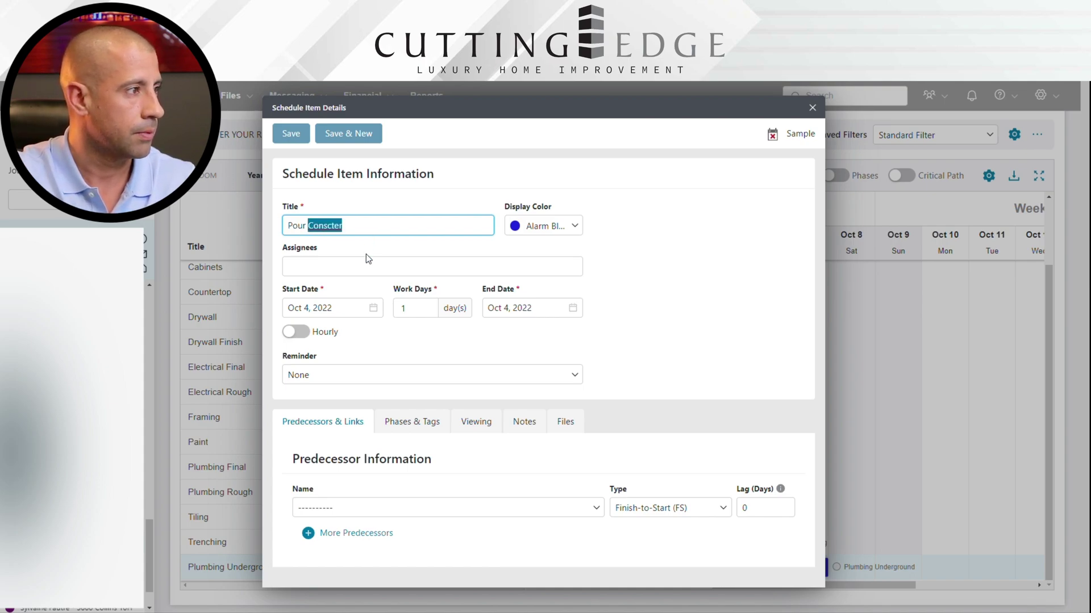
double_click(322, 226)
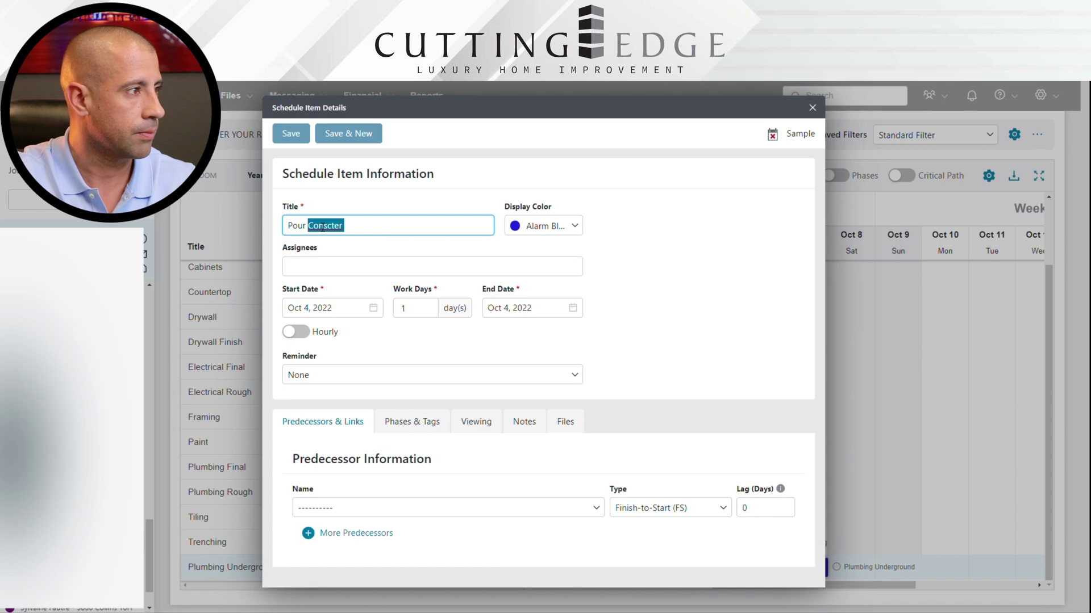
text(C)
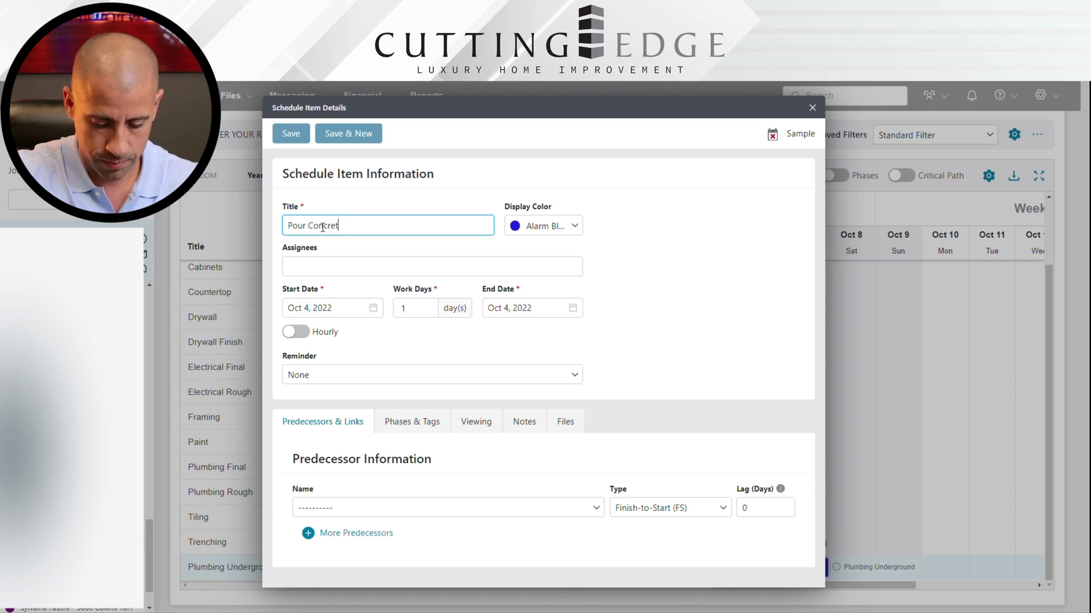
click(472, 532)
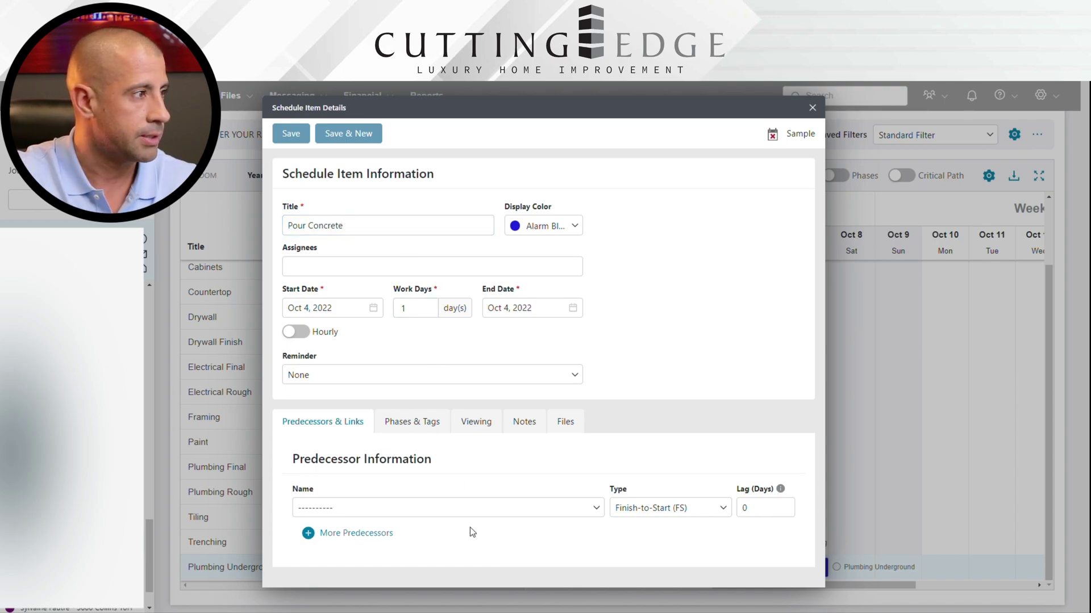
- Set Plumbing Underground as the Finish-to-Start predecessor of Pour Concrete with a lag of 0 days
click(454, 508)
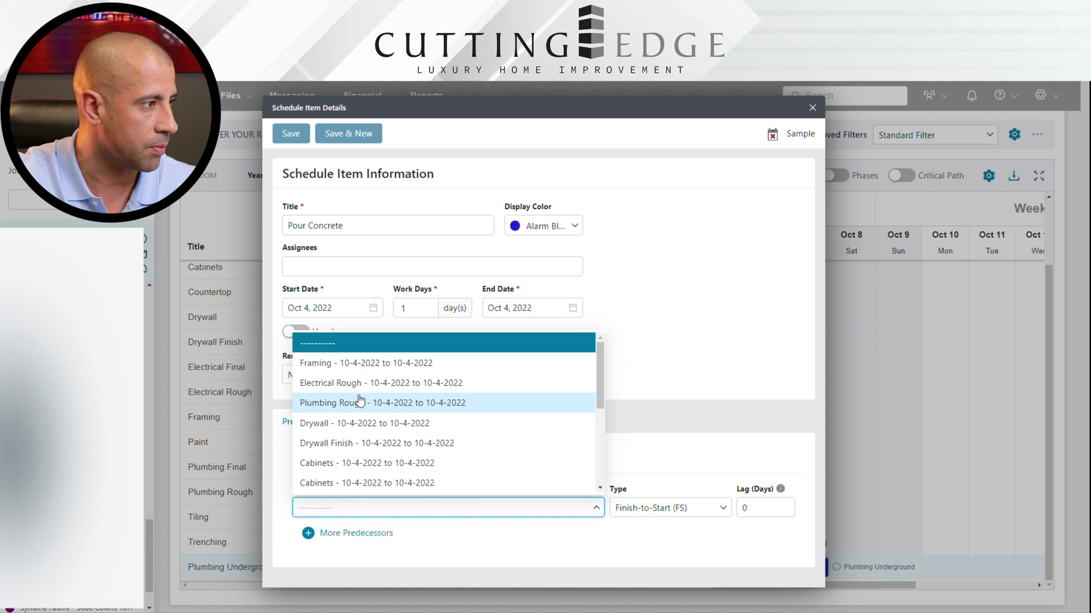
scroll(375, 403, down, 3)
scroll(384, 408, up, 1)
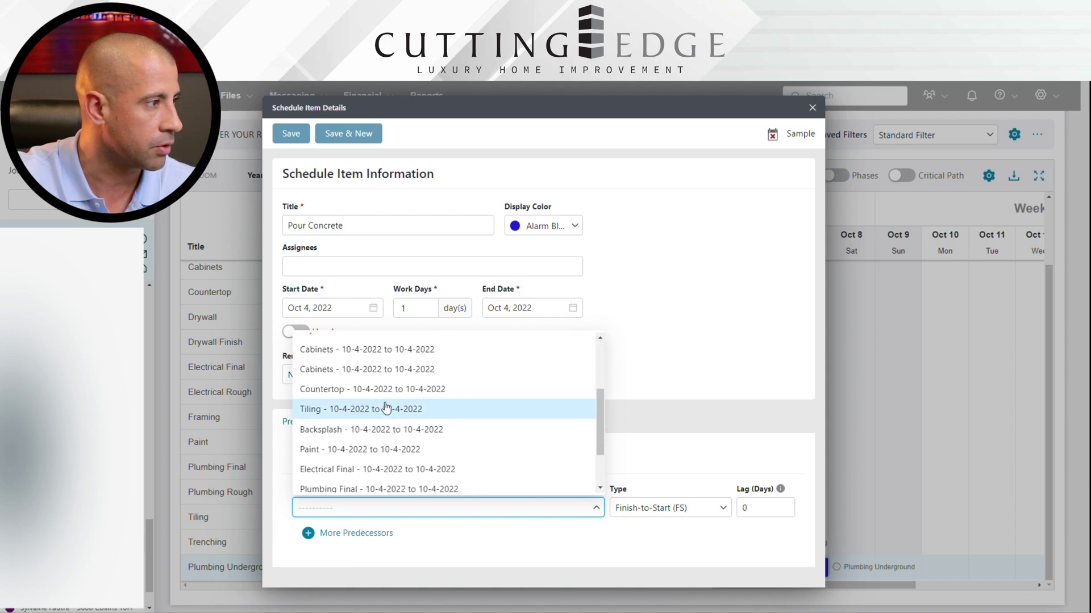
scroll(392, 434, down, 2)
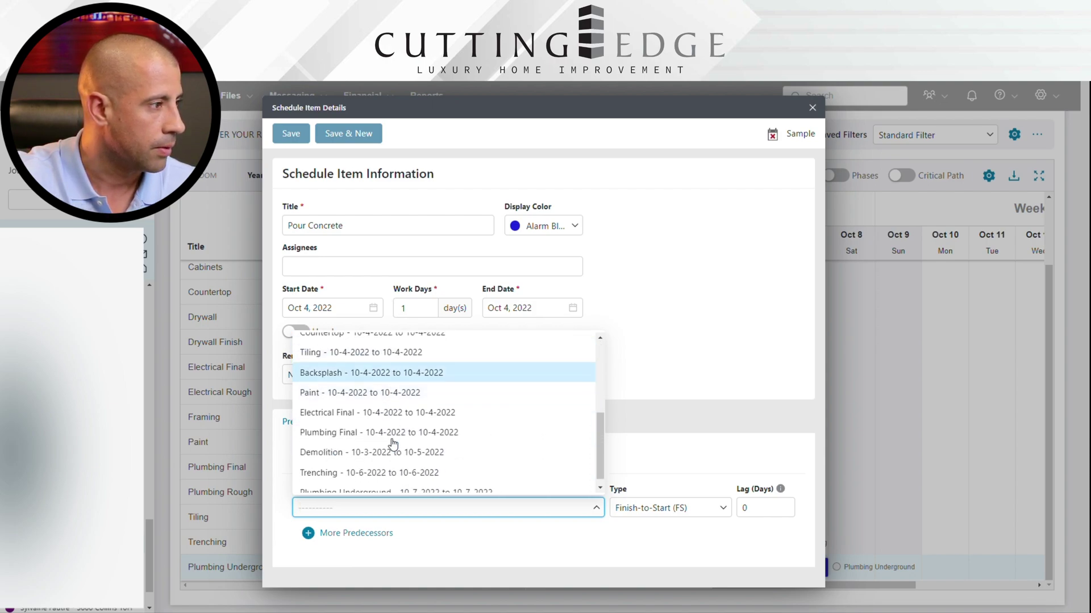
scroll(398, 438, up, 2)
scroll(398, 438, down, 3)
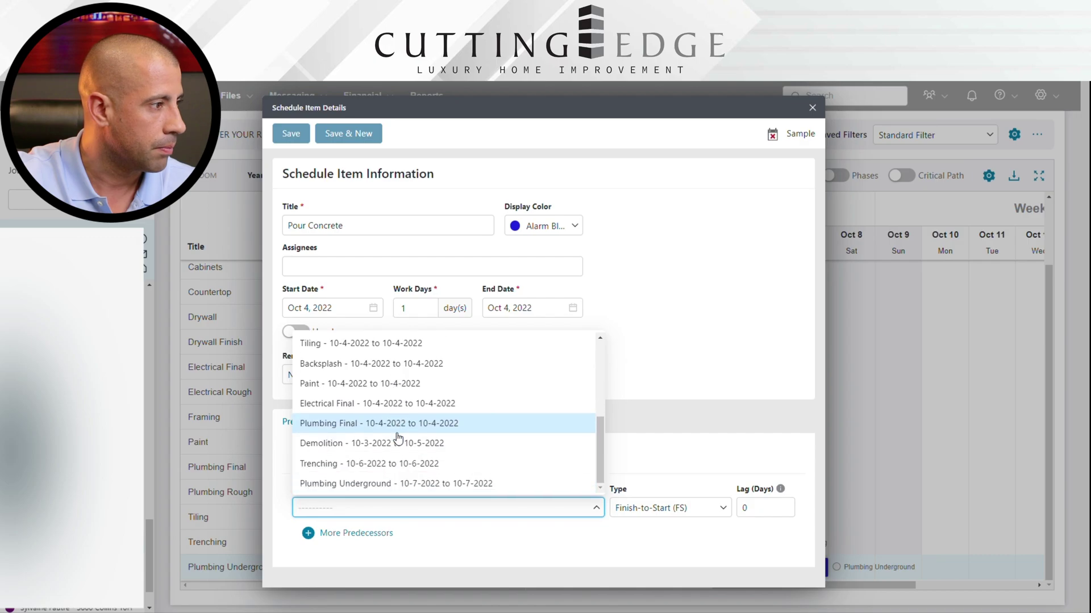
click(360, 482)
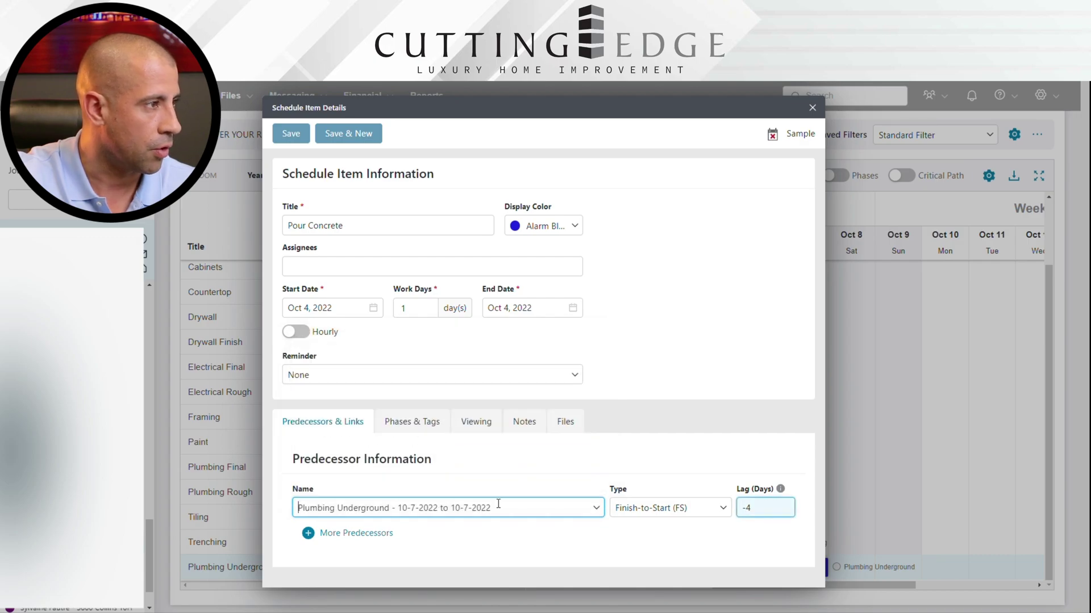
click(784, 505)
click(784, 505)
click(785, 505)
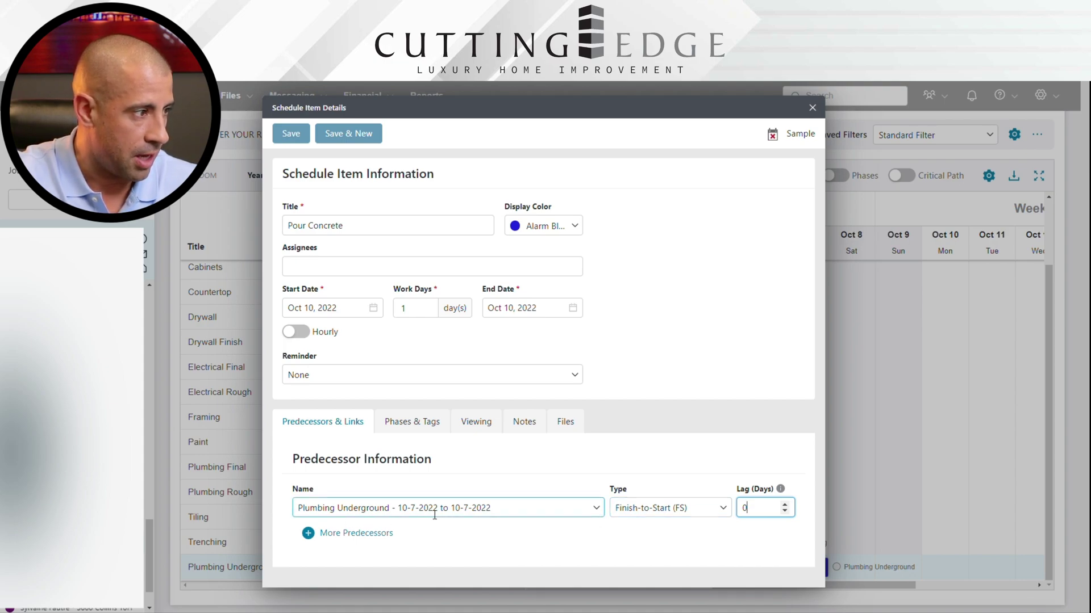
- Save Pour Concrete, close its details and check its linked bar on the Gantt chart
click(361, 227)
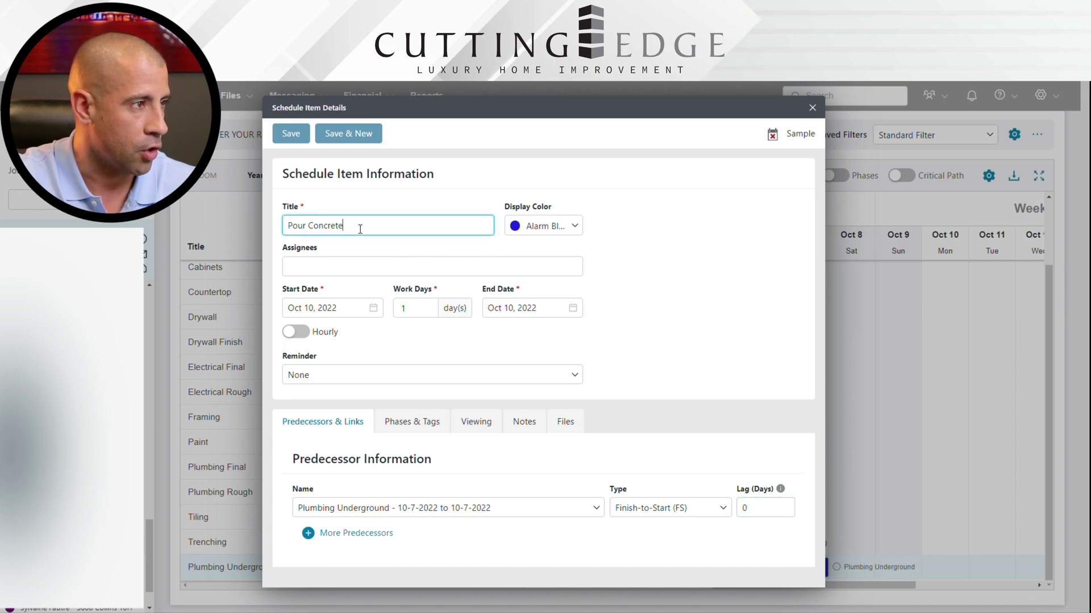
click(296, 137)
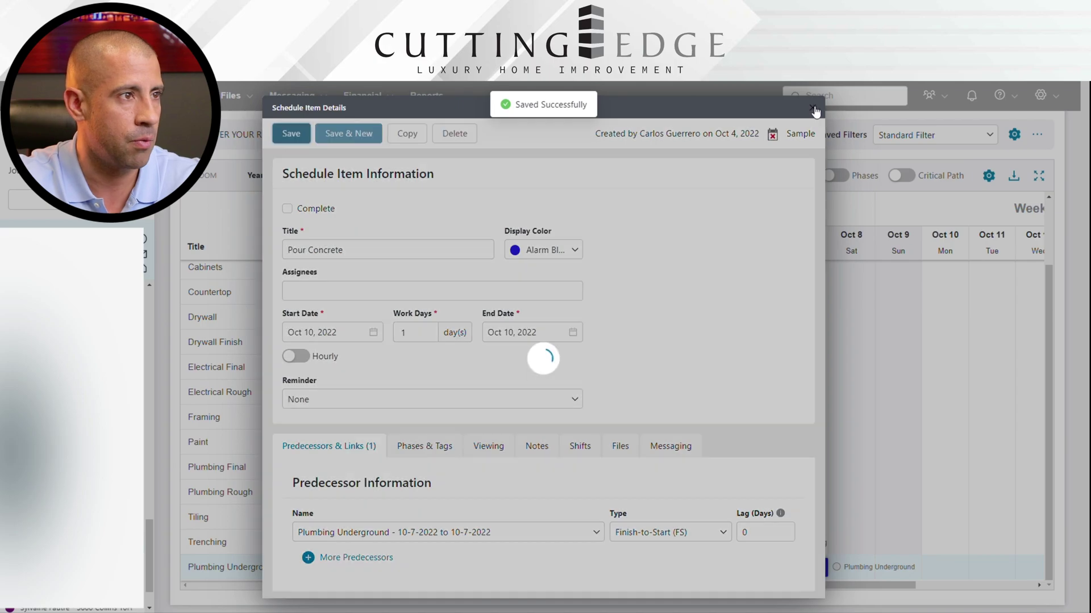
click(814, 109)
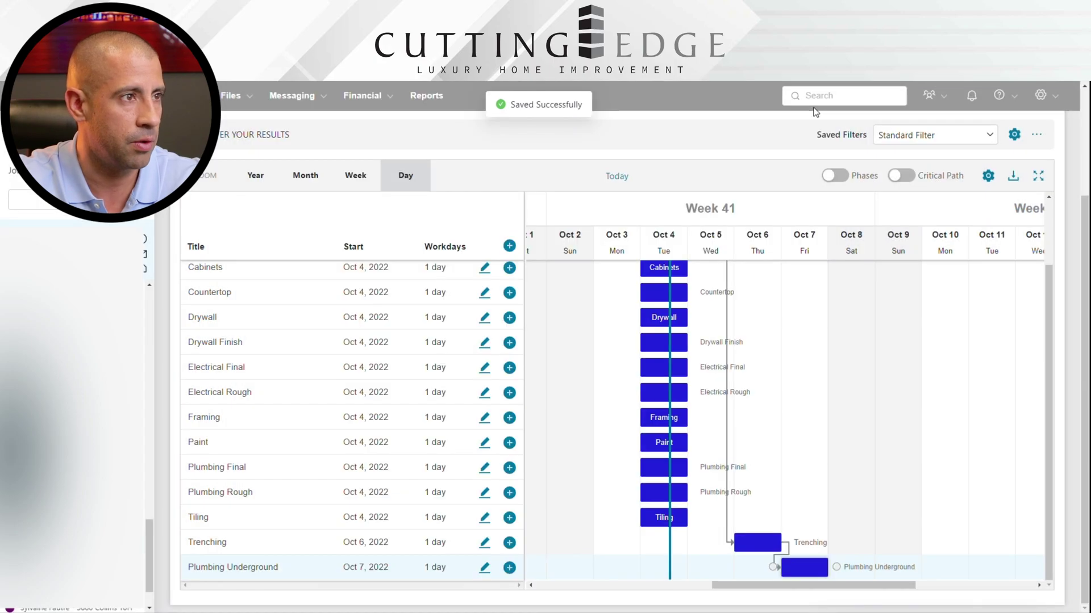
scroll(864, 434, down, 1)
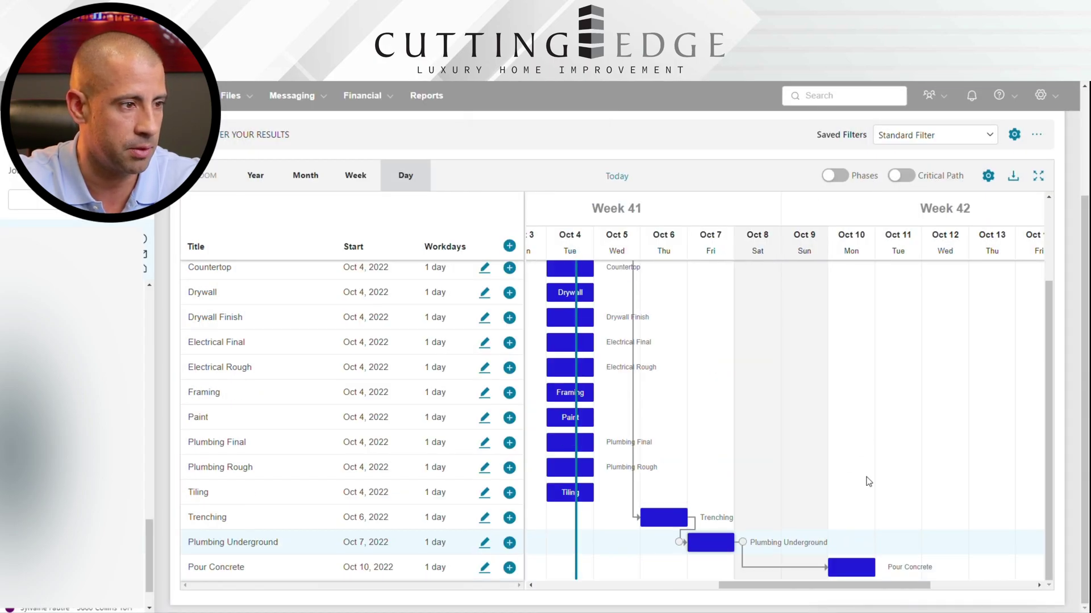
mouse_move(875, 576)
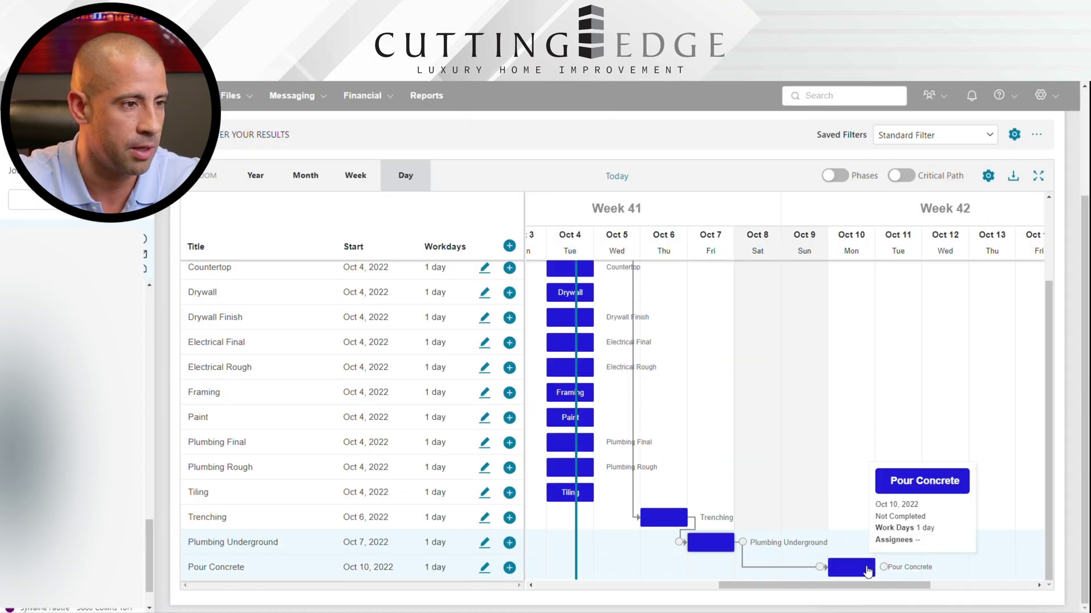
- Move Framing to Oct 11, 2022 on the Gantt chart and link the end of Pour Concrete to its start
drag(569, 393, 905, 411)
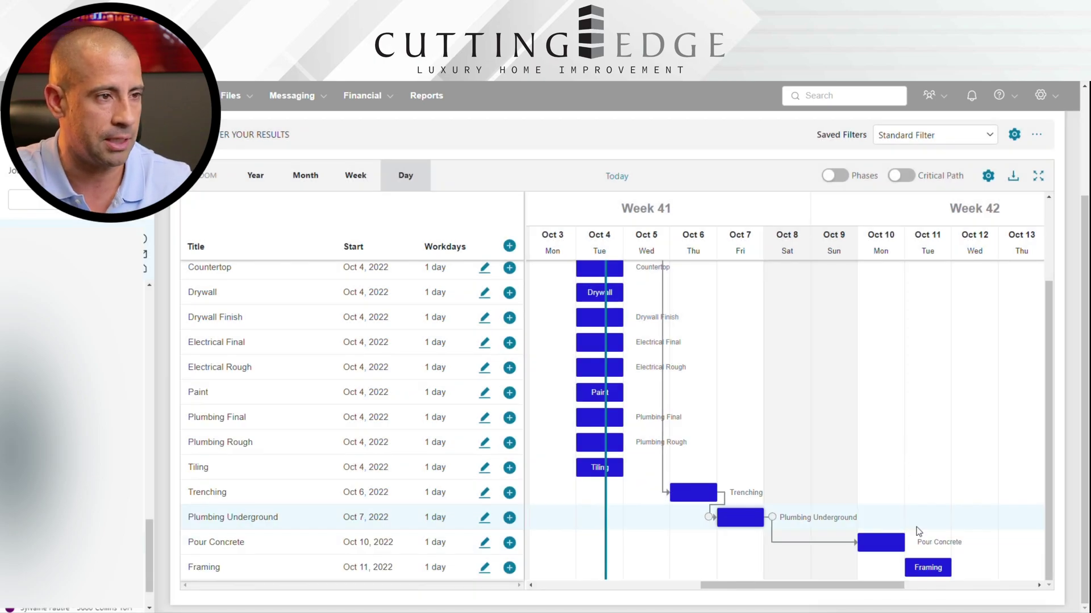
drag(909, 543, 902, 570)
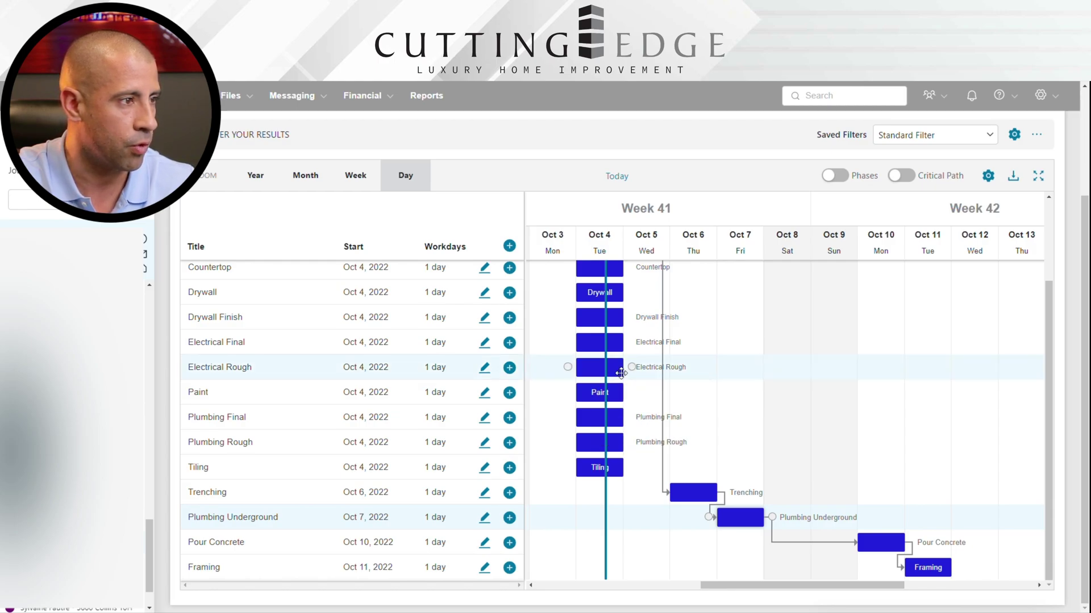
- Move Electrical Rough and Plumbing Rough to Oct 12, 2022 and link the end of Framing to both starts
drag(621, 373, 966, 376)
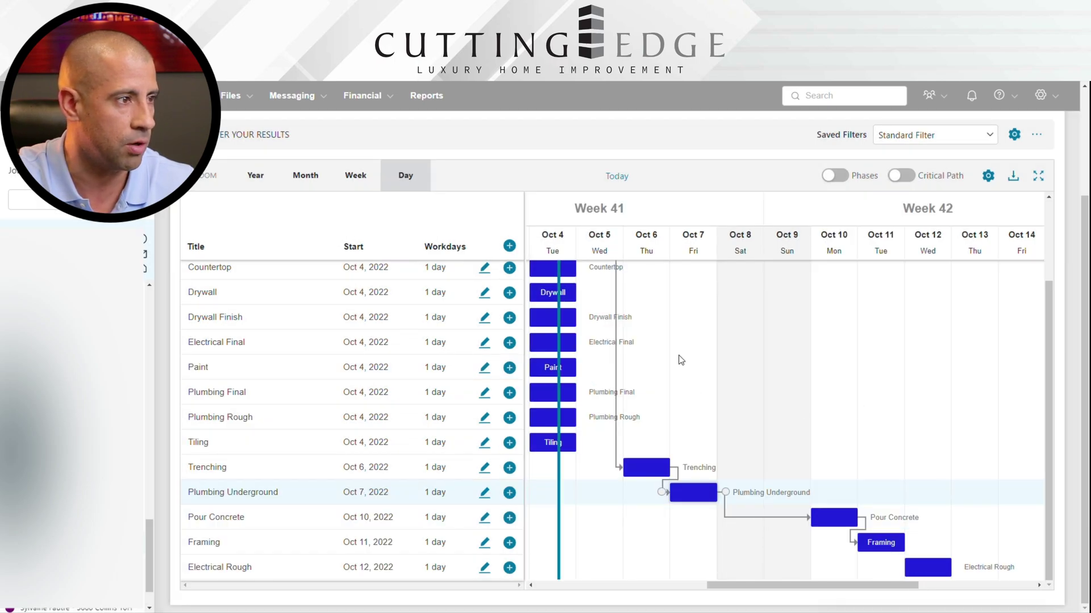
drag(565, 421, 874, 425)
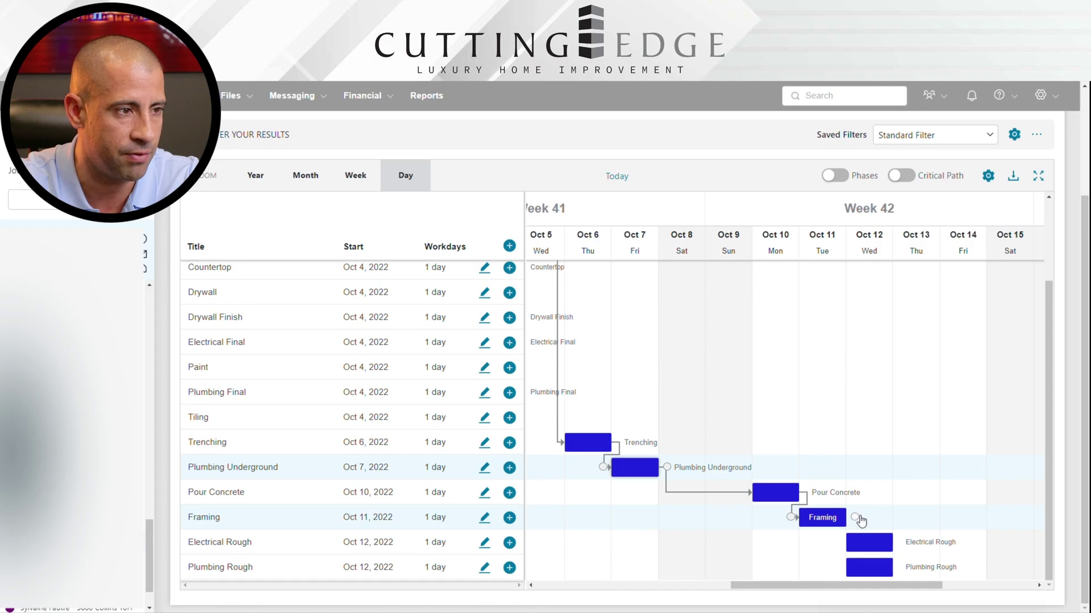
drag(856, 518, 840, 543)
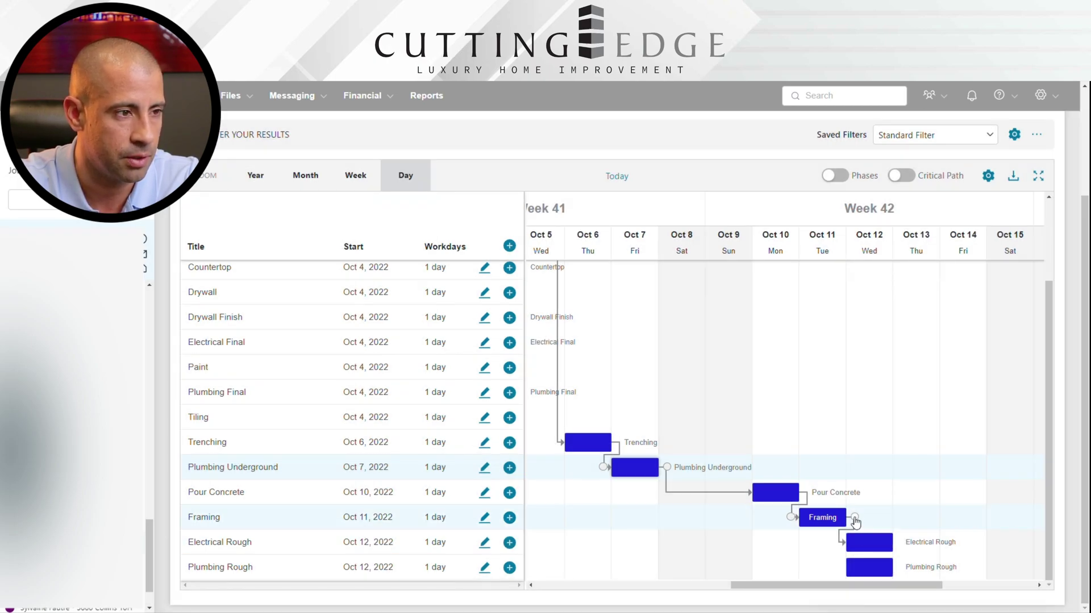
drag(855, 518, 839, 571)
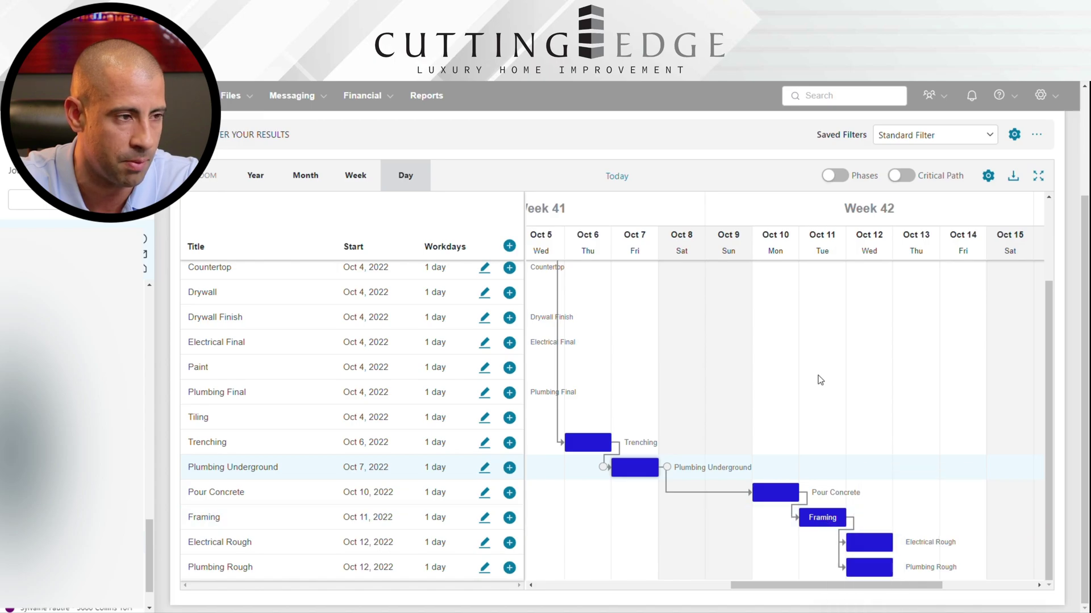
- Move Drywall to Oct 13, 2022 on the Gantt chart, the day after the electrical and plumbing rough work
scroll(882, 401, up, 2)
scroll(881, 400, down, 2)
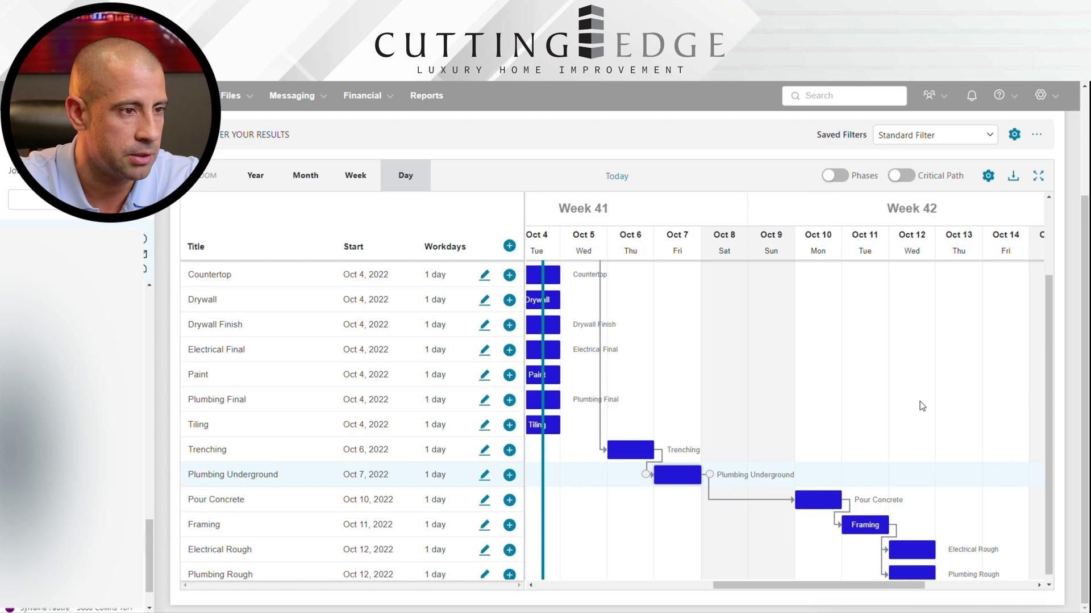
scroll(903, 432, up, 3)
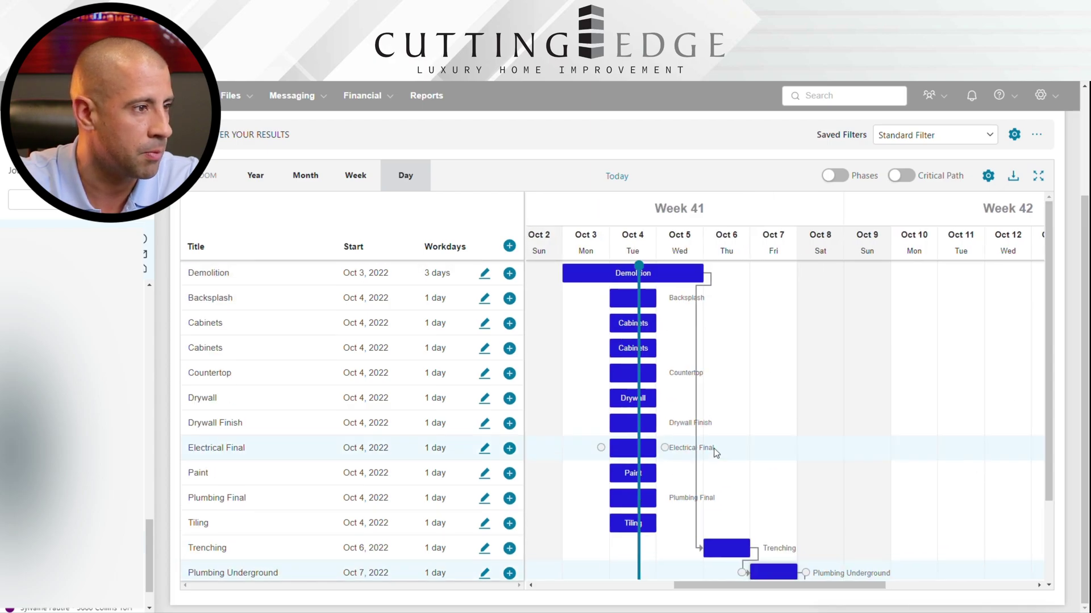
drag(635, 401, 866, 410)
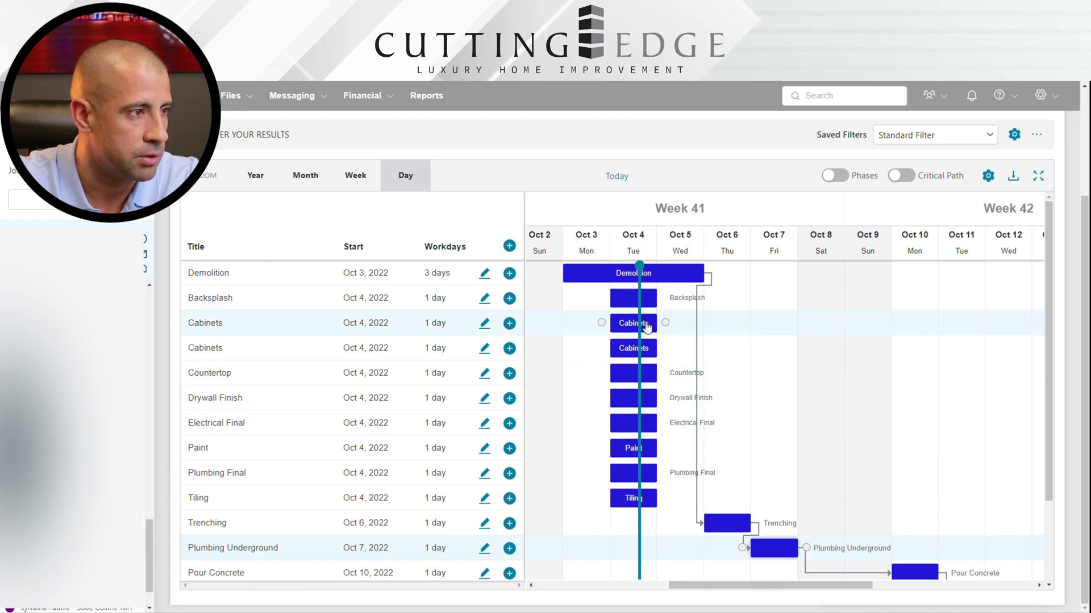
- Move Backsplash, both Cabinets items and Countertop from Oct 4 to dates beyond Drywall on the Gantt chart
drag(635, 314, 947, 309)
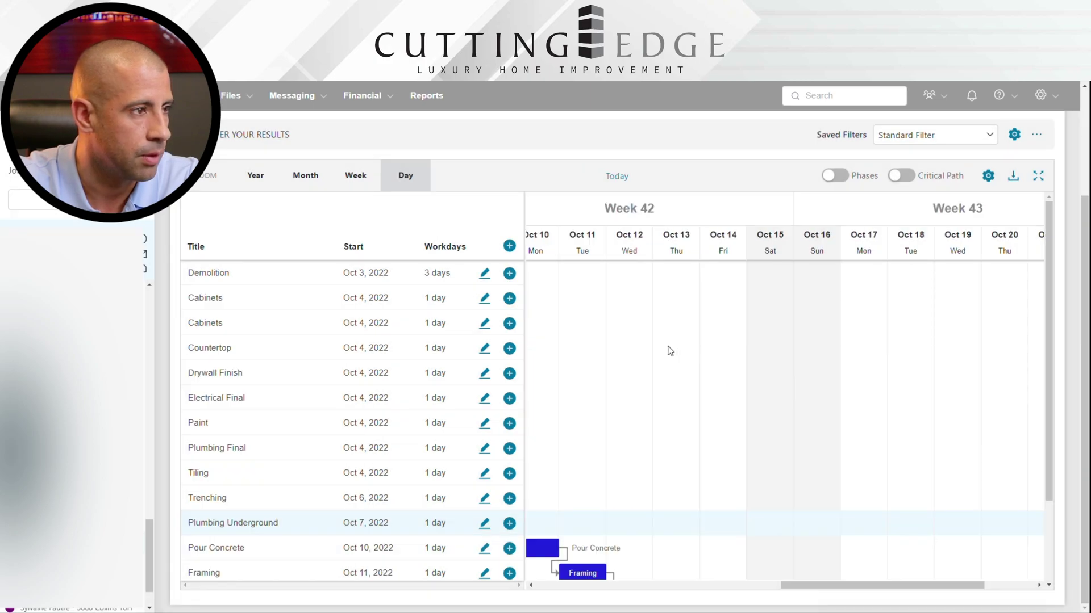
drag(667, 351, 939, 351)
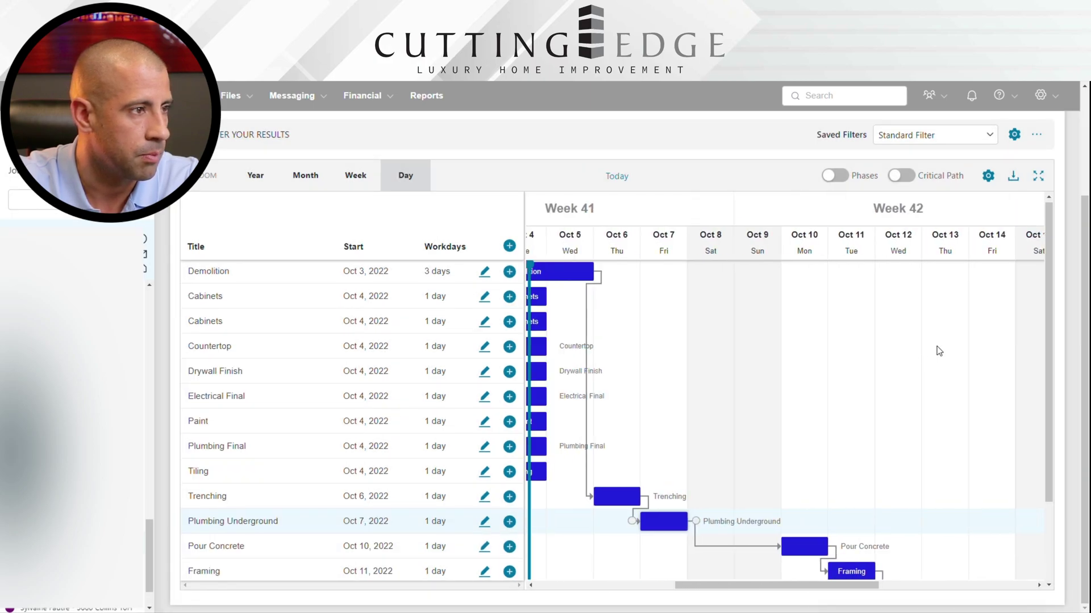
drag(563, 296, 1004, 326)
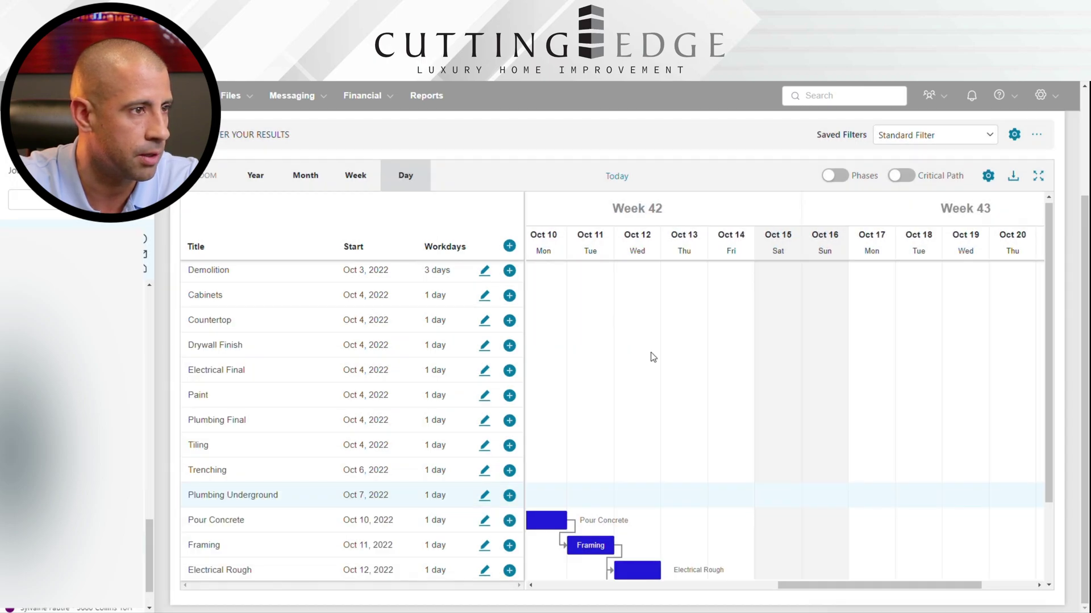
drag(653, 357, 865, 365)
drag(625, 355, 766, 341)
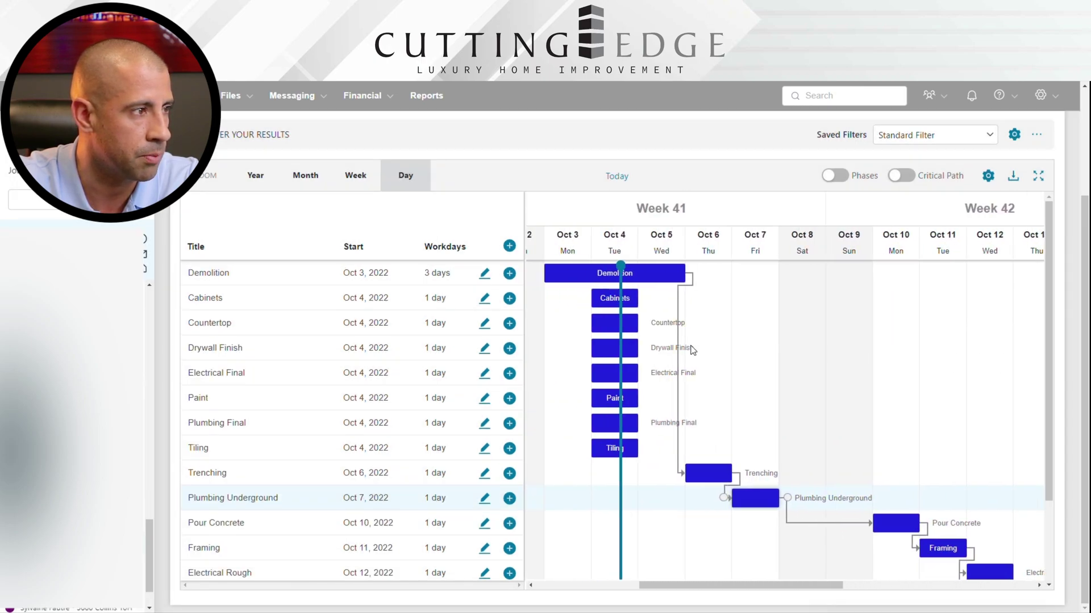
drag(631, 299, 778, 328)
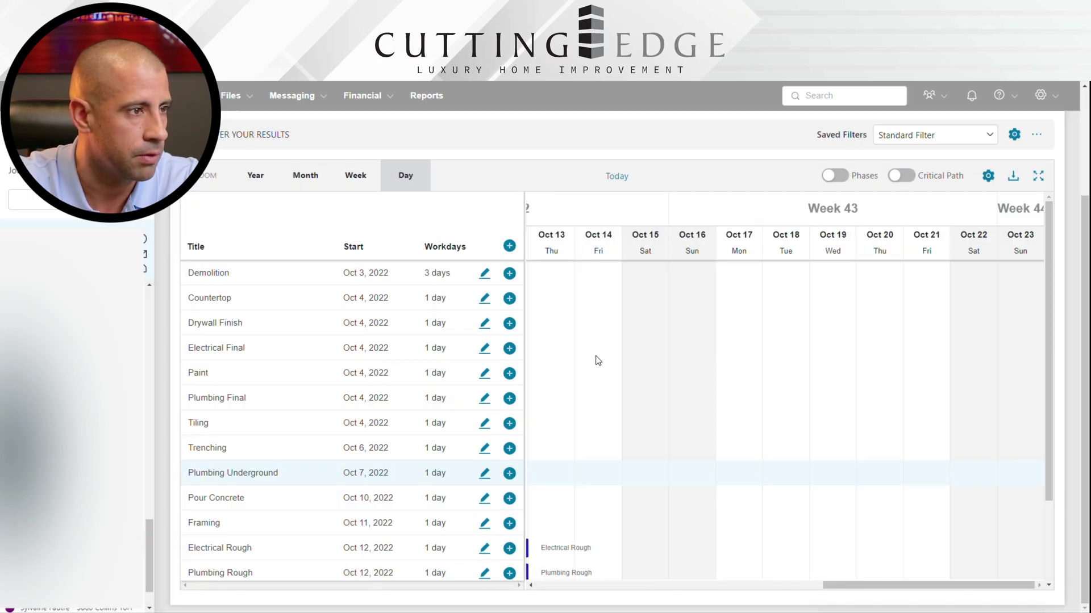
drag(594, 360, 852, 367)
drag(622, 297, 852, 314)
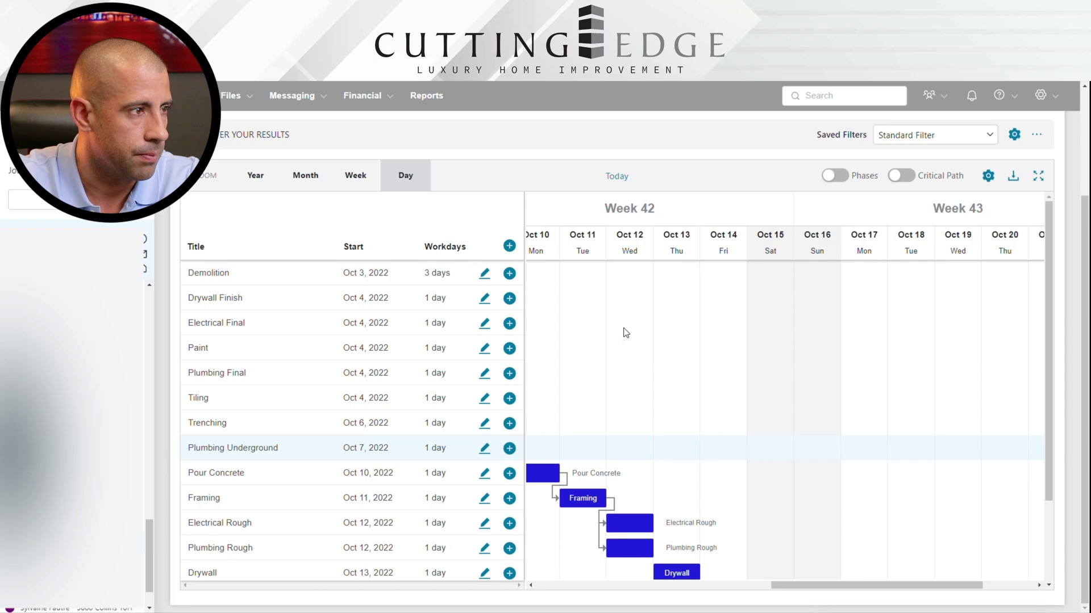
- Move Drywall Finish to Oct 14, 2022 on the Gantt chart, the day after Drywall
drag(623, 332, 833, 329)
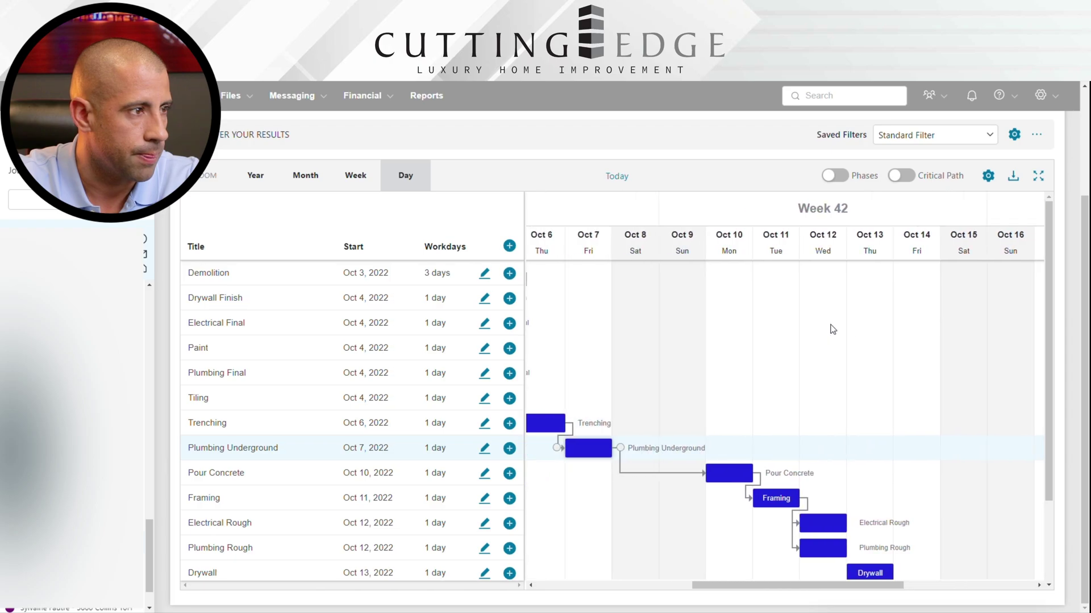
drag(603, 326, 842, 323)
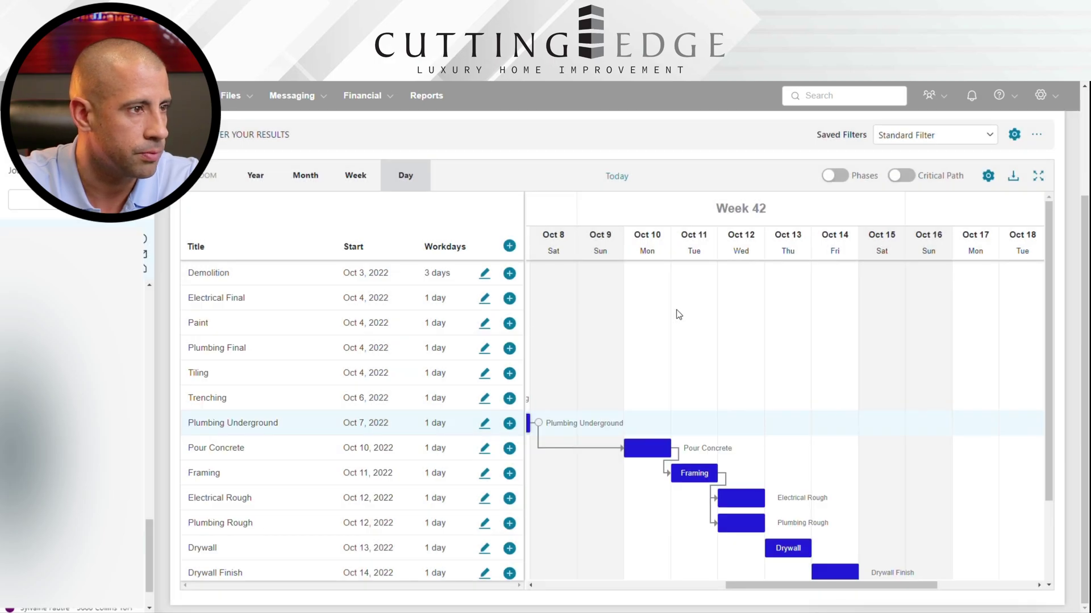
- Move Electrical Final and Paint to Oct 20, 2022 and Plumbing Final to Oct 18, 2022 on the Gantt chart
drag(640, 300, 895, 331)
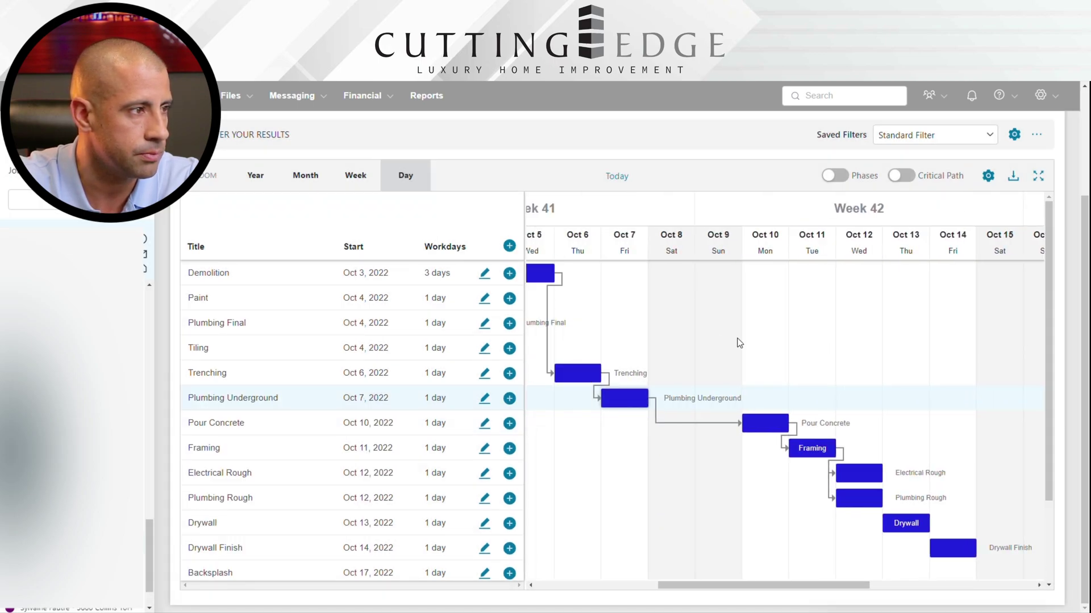
mouse_move(642, 297)
mouse_down()
mouse_move(918, 298)
mouse_move(845, 297)
mouse_move(1055, 316)
mouse_move(903, 315)
mouse_move(848, 299)
mouse_up()
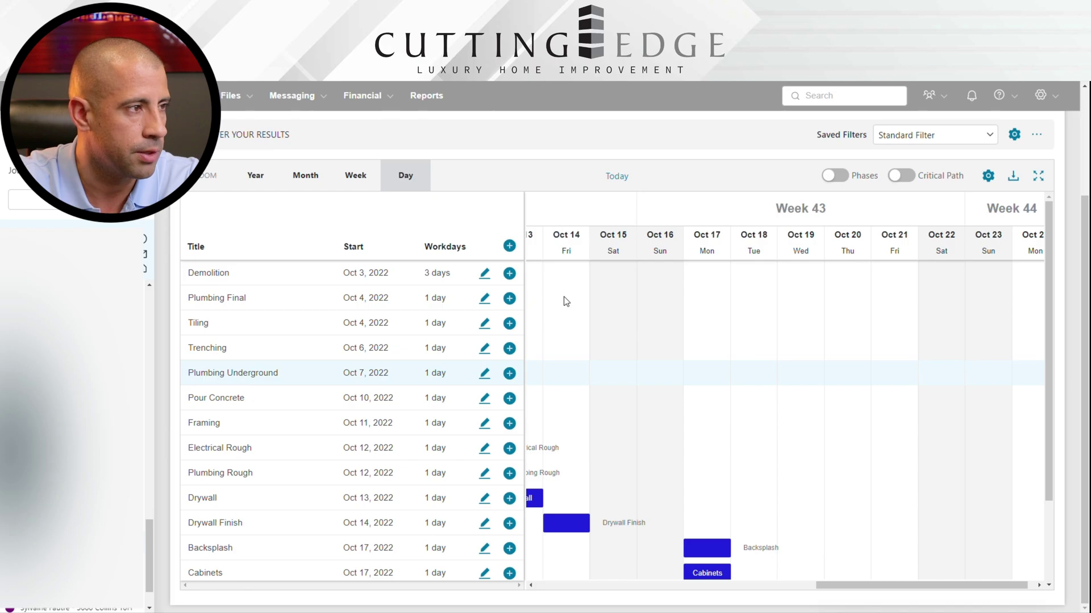
drag(800, 310, 1033, 314)
click(1031, 310)
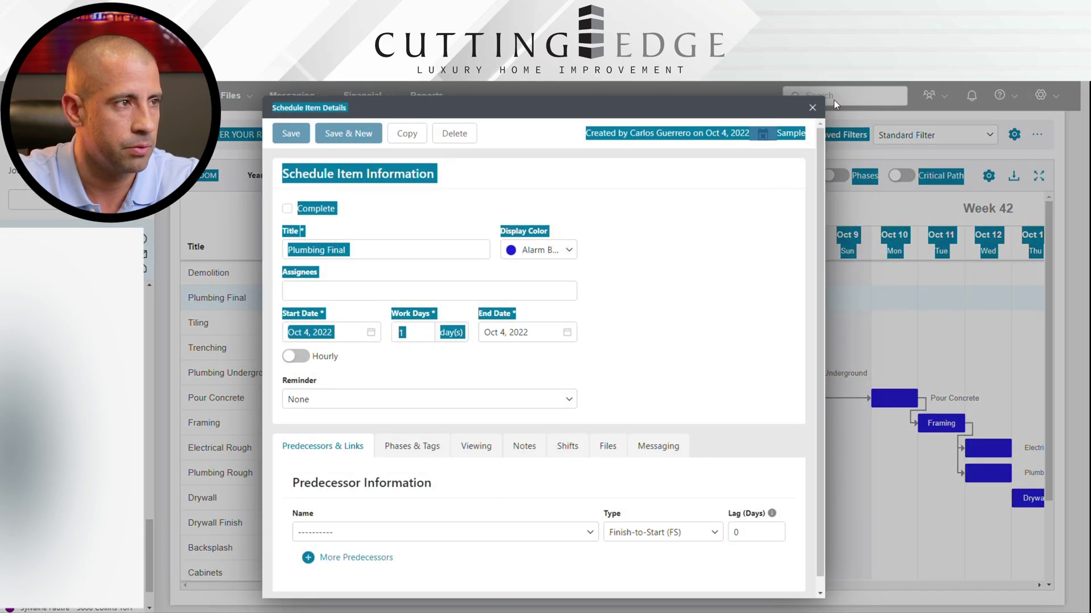
click(812, 108)
drag(601, 296, 1064, 311)
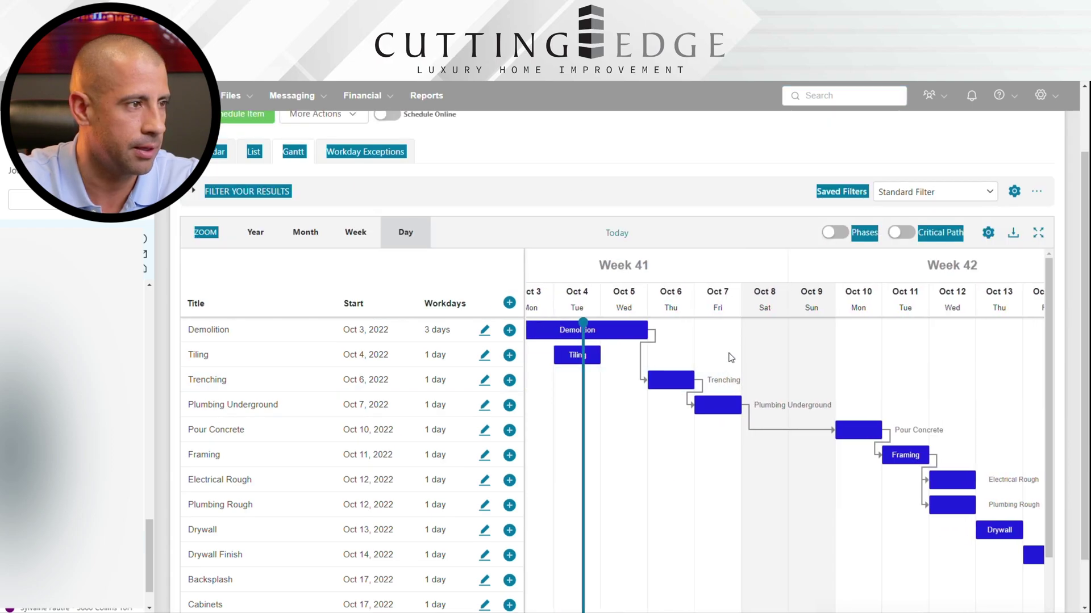
- Set the start date of the Tiling item to Oct 18, 2022 in its details and save it
double_click(594, 362)
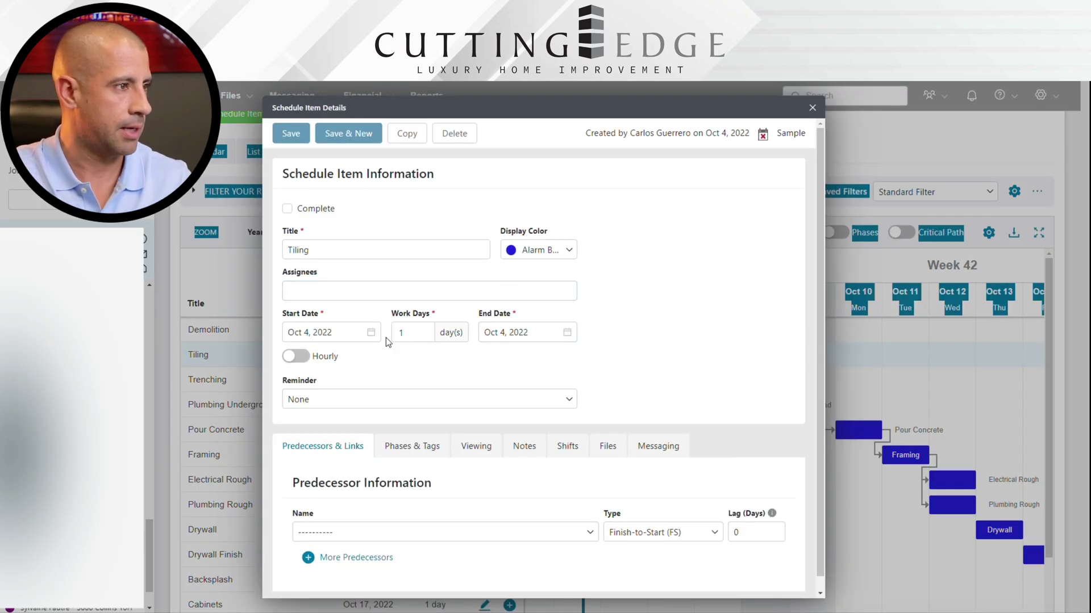
click(357, 333)
click(346, 460)
click(295, 135)
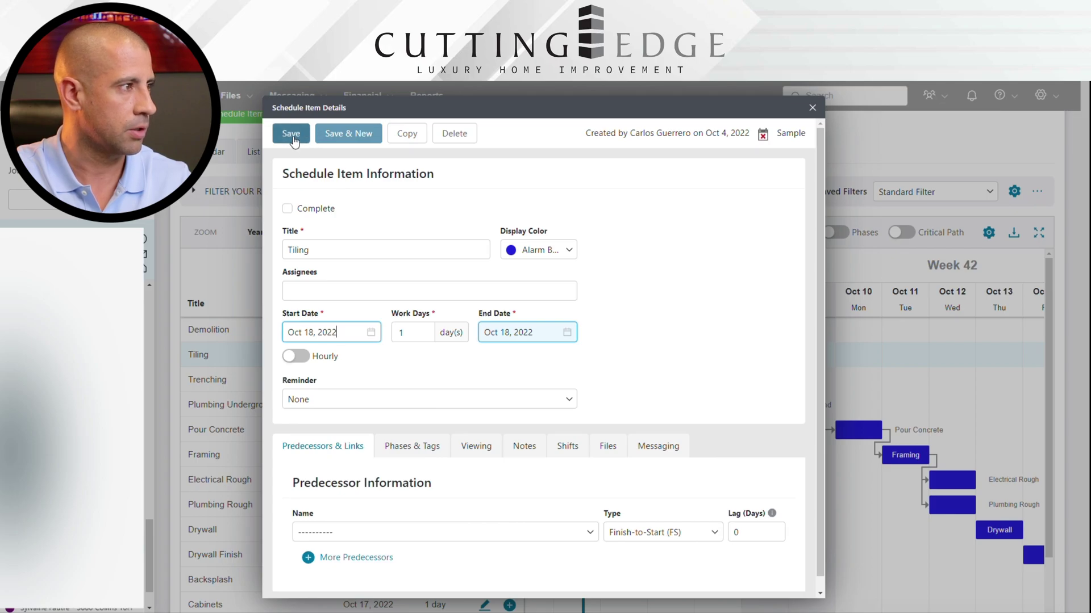
click(817, 109)
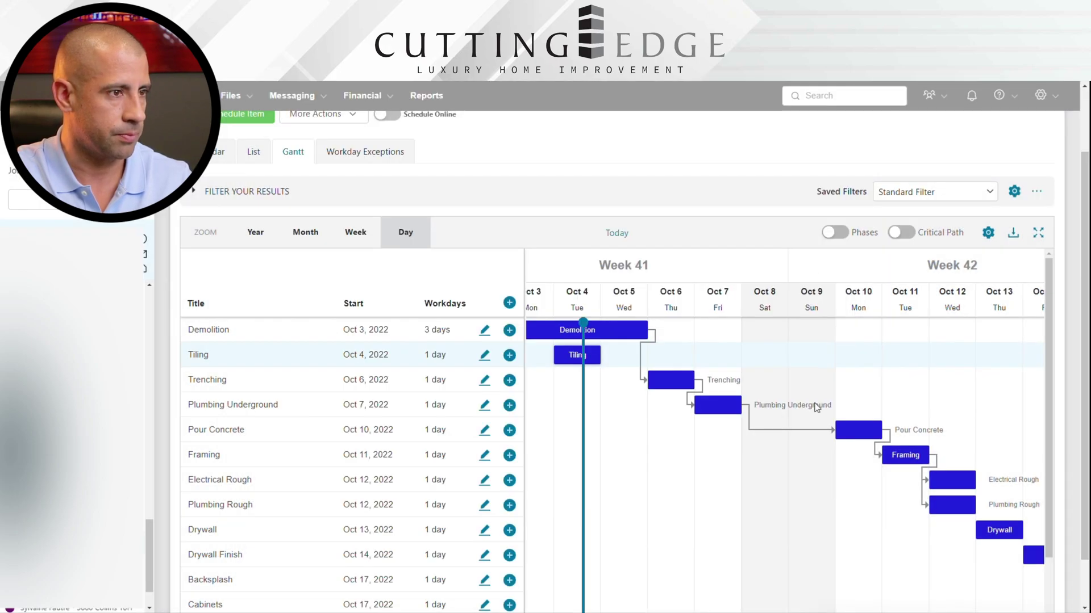
- Set the duration of Plumbing Underground to 2 work days in its schedule item details and save it
drag(699, 420, 963, 441)
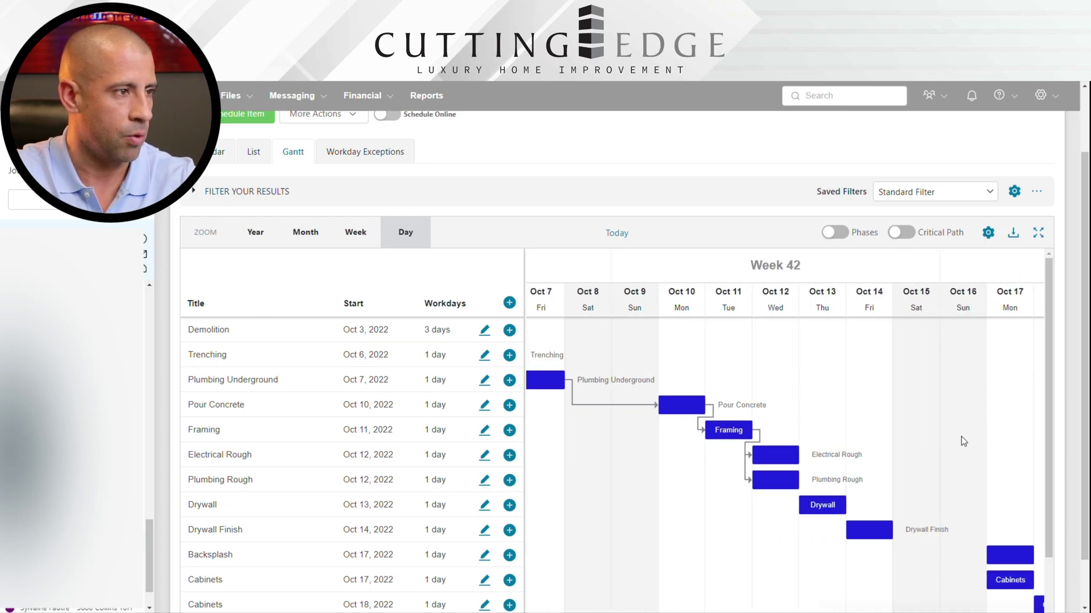
drag(635, 478, 762, 497)
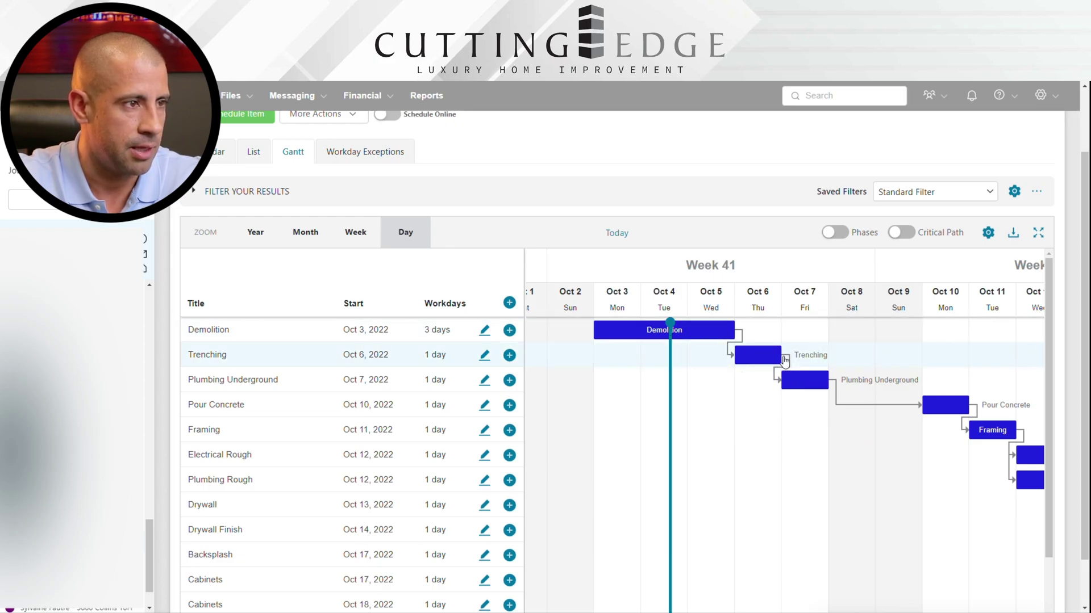
mouse_move(829, 388)
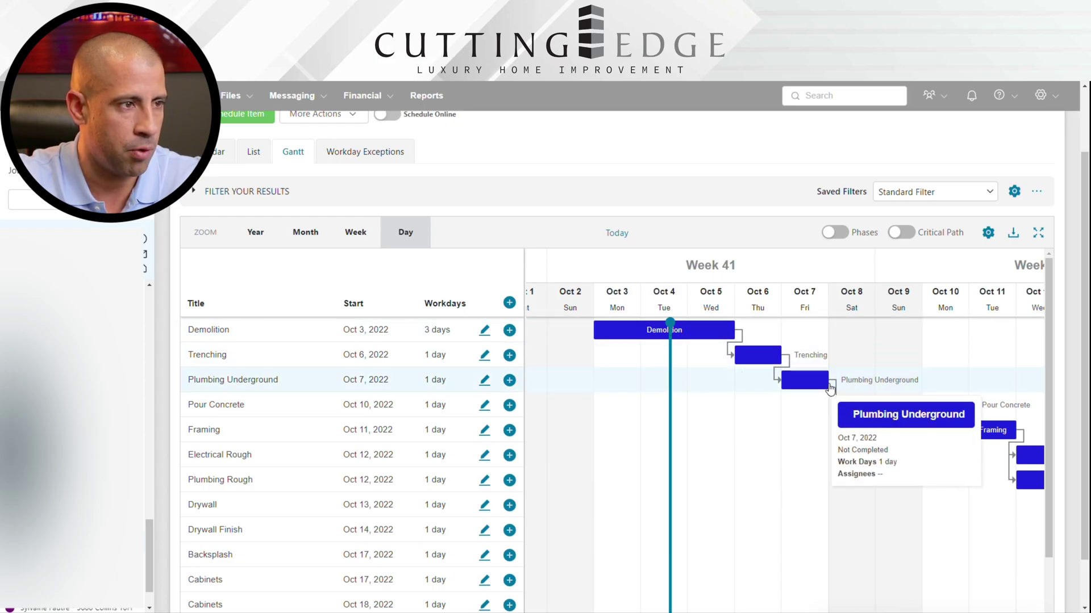
click(812, 383)
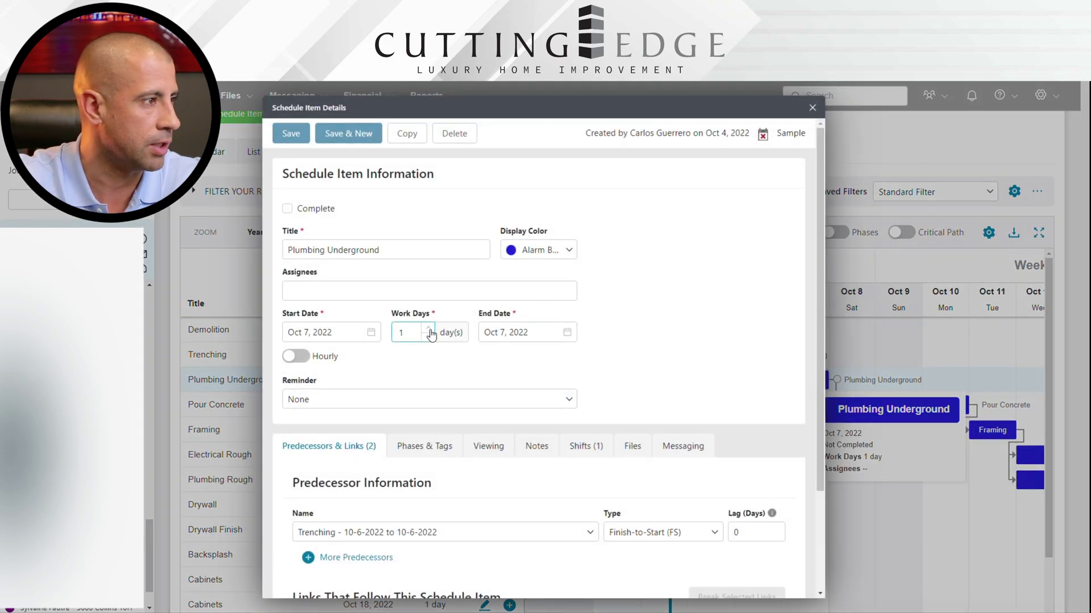
click(430, 329)
click(306, 137)
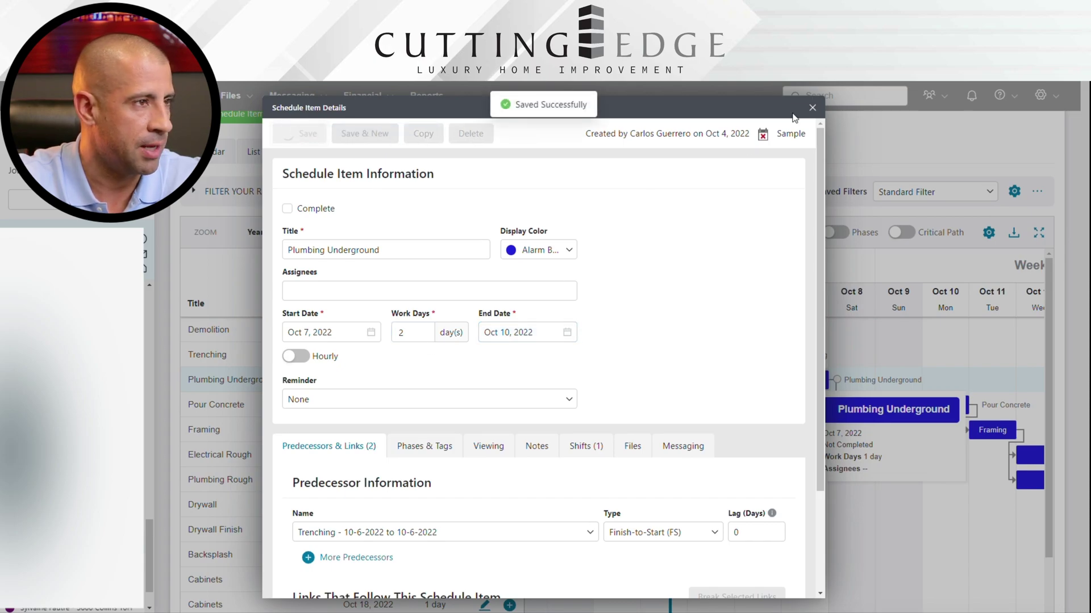
click(819, 110)
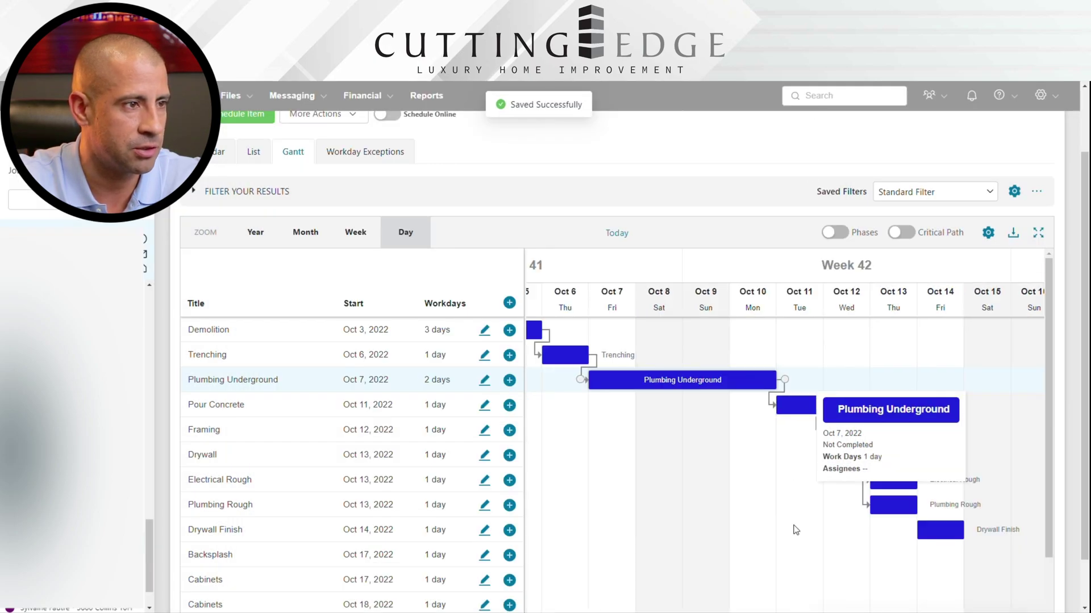
- Extend the Plumbing Rough bar on the Gantt chart to a duration of 2 workdays
drag(801, 494, 702, 501)
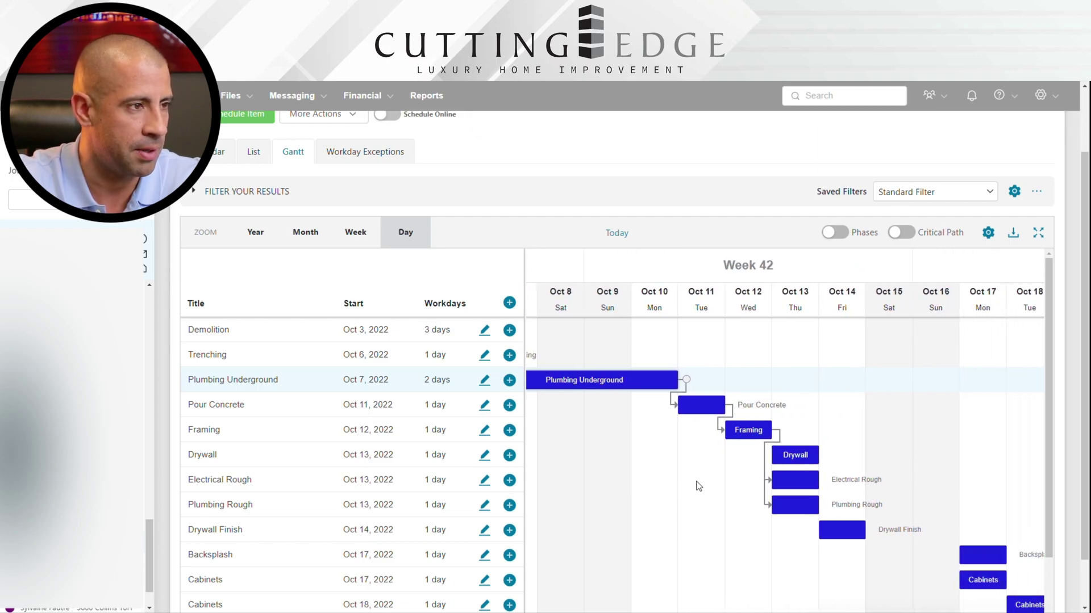
drag(730, 529, 661, 553)
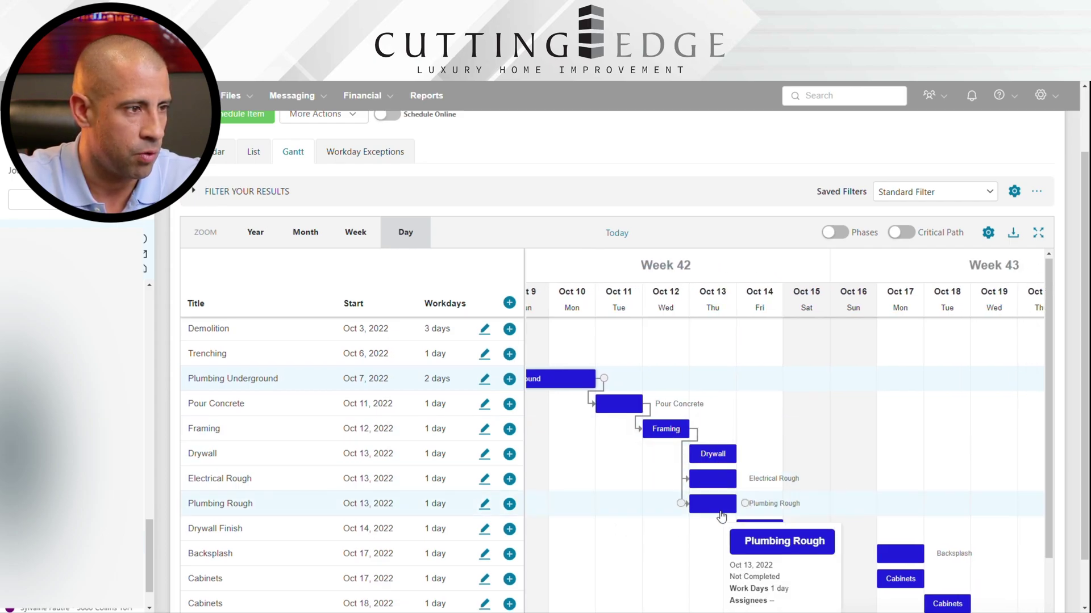
drag(736, 504, 767, 506)
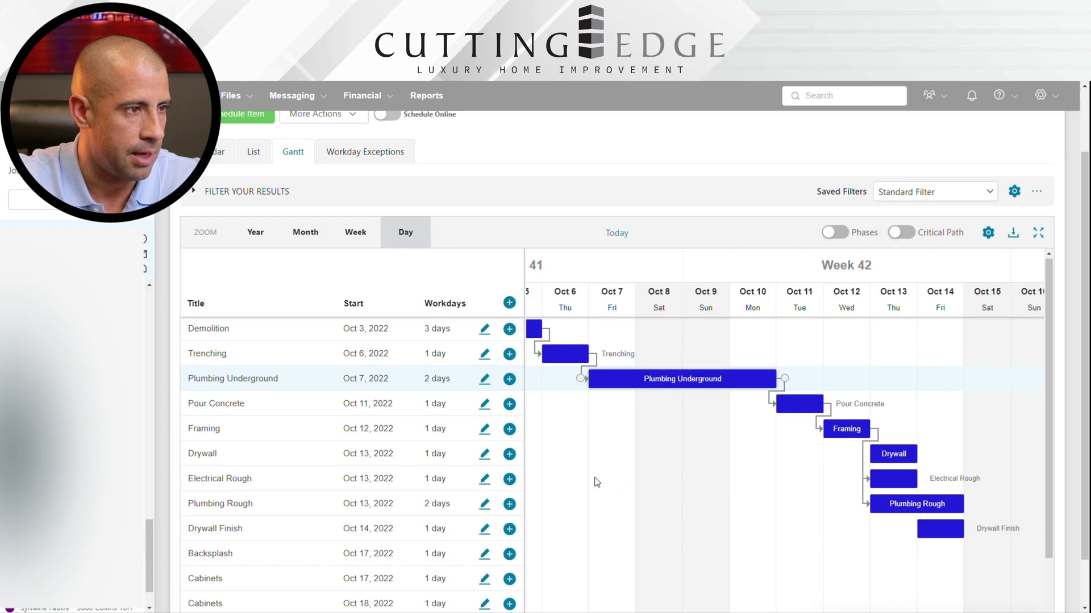
- Move Drywall to Oct 17, 2022 and link the end of Plumbing Rough to its start
drag(951, 520, 673, 520)
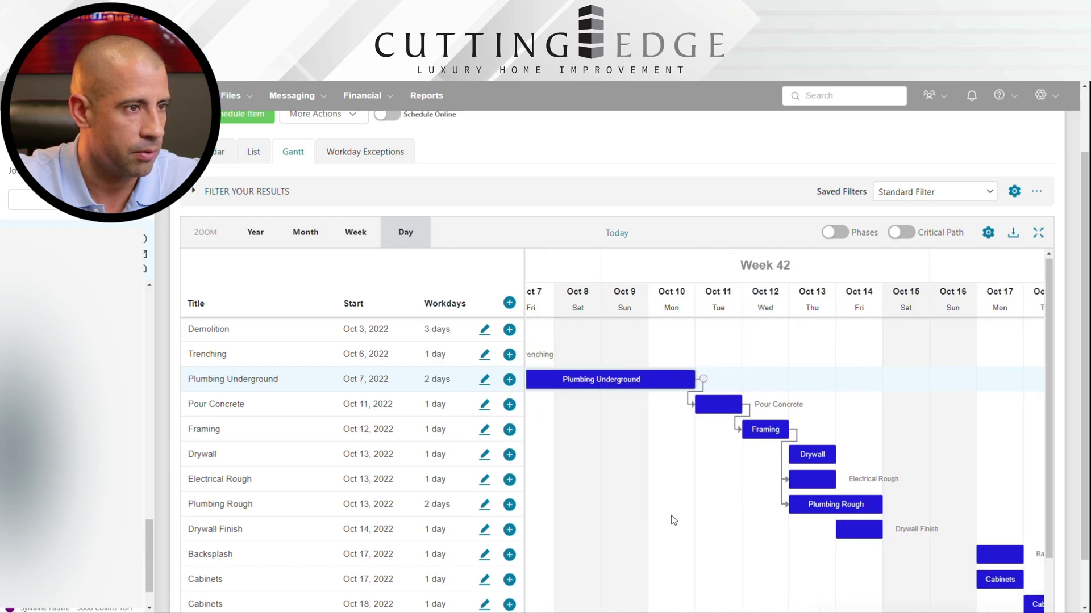
scroll(792, 577, down, 1)
scroll(762, 551, right, 2)
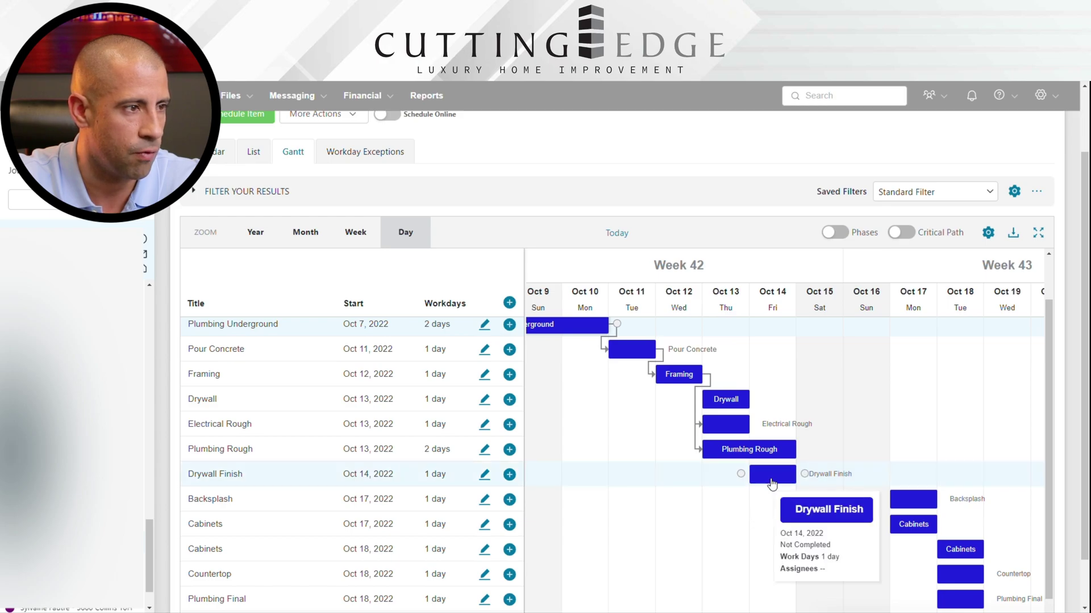
drag(740, 402, 914, 402)
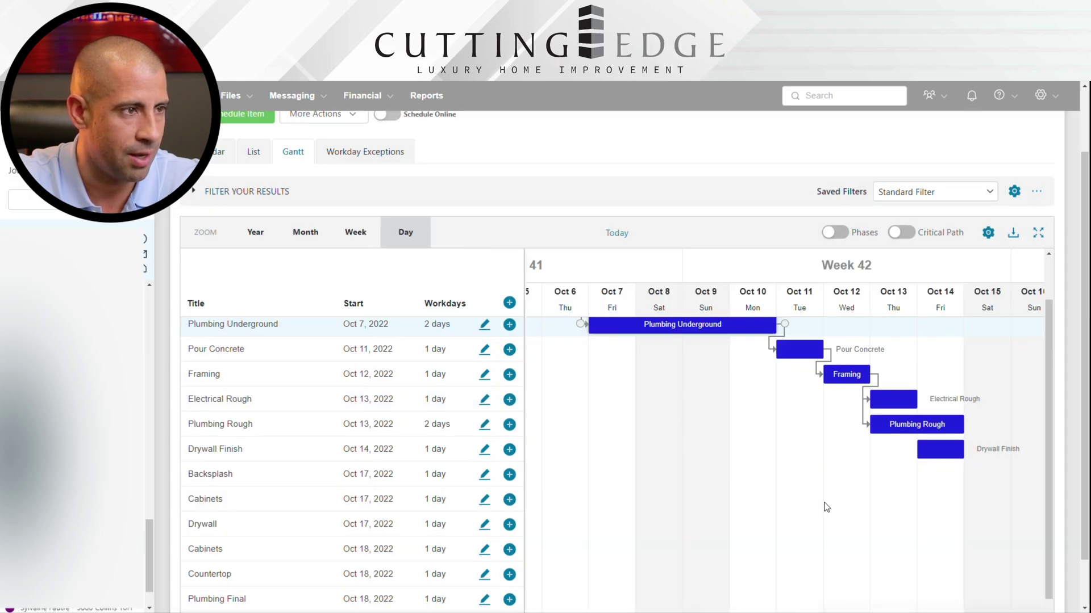
scroll(821, 506, right, 5)
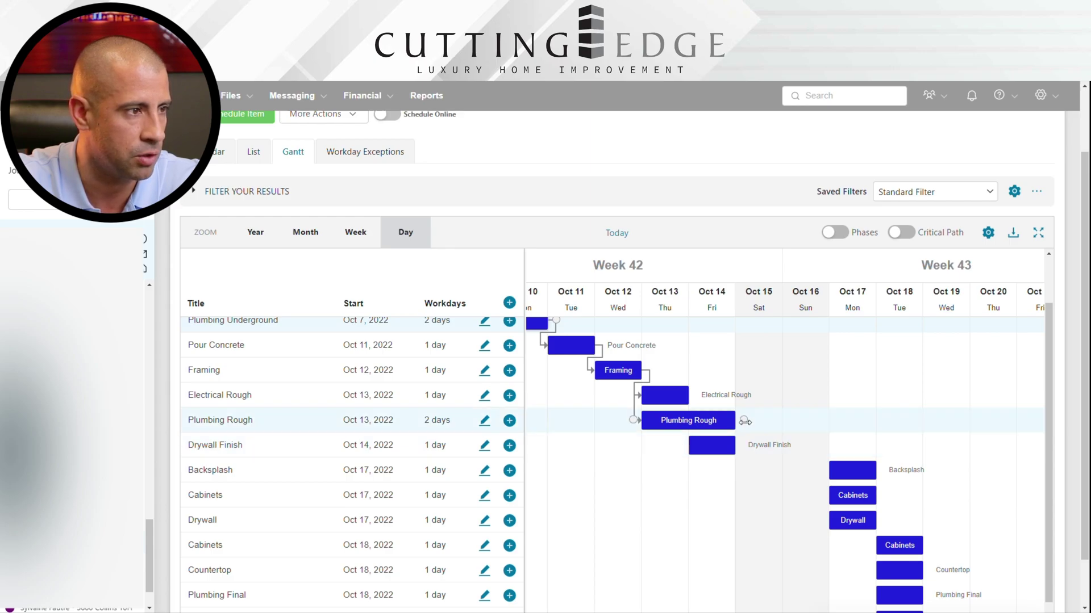
drag(744, 420, 541, 522)
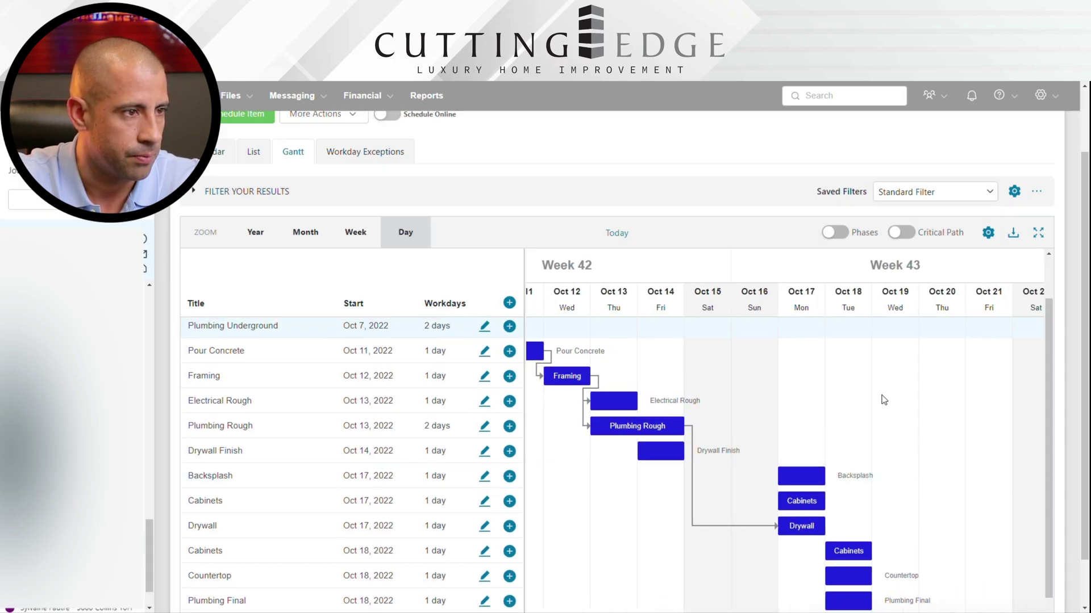
- Move Drywall Finish to Oct 18, 2022 and link the end of Drywall to its start
scroll(840, 392, down, 1)
drag(905, 382, 884, 382)
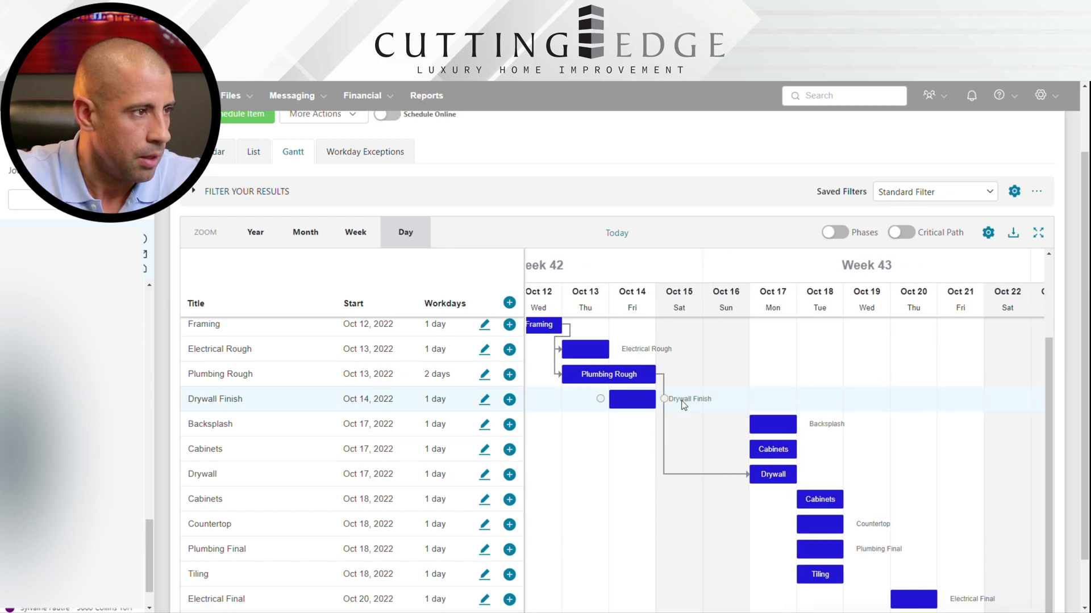
drag(649, 400, 829, 398)
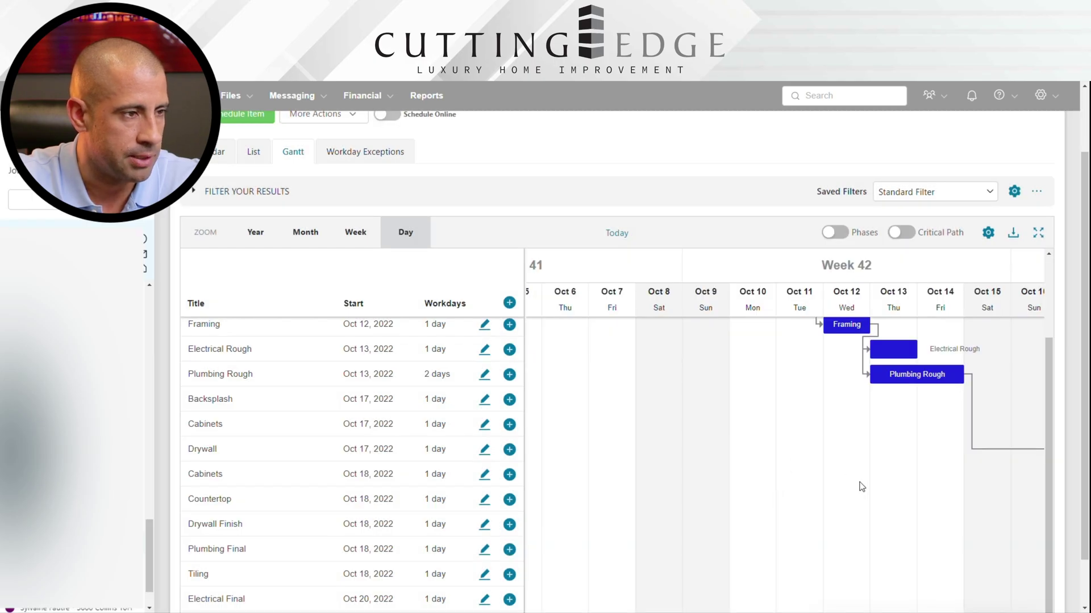
drag(862, 487, 628, 499)
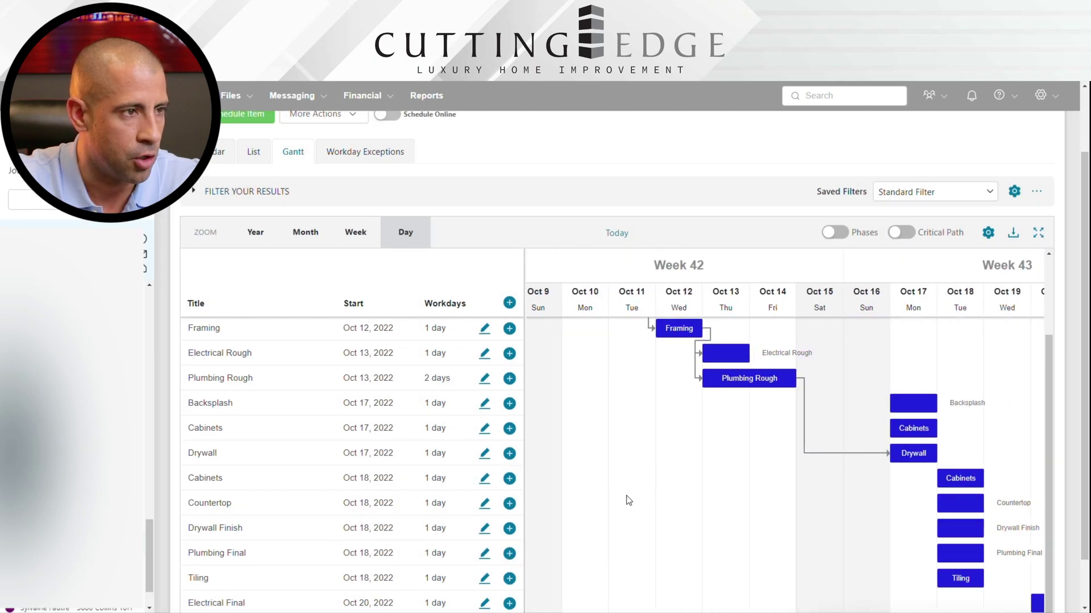
drag(958, 409, 862, 411)
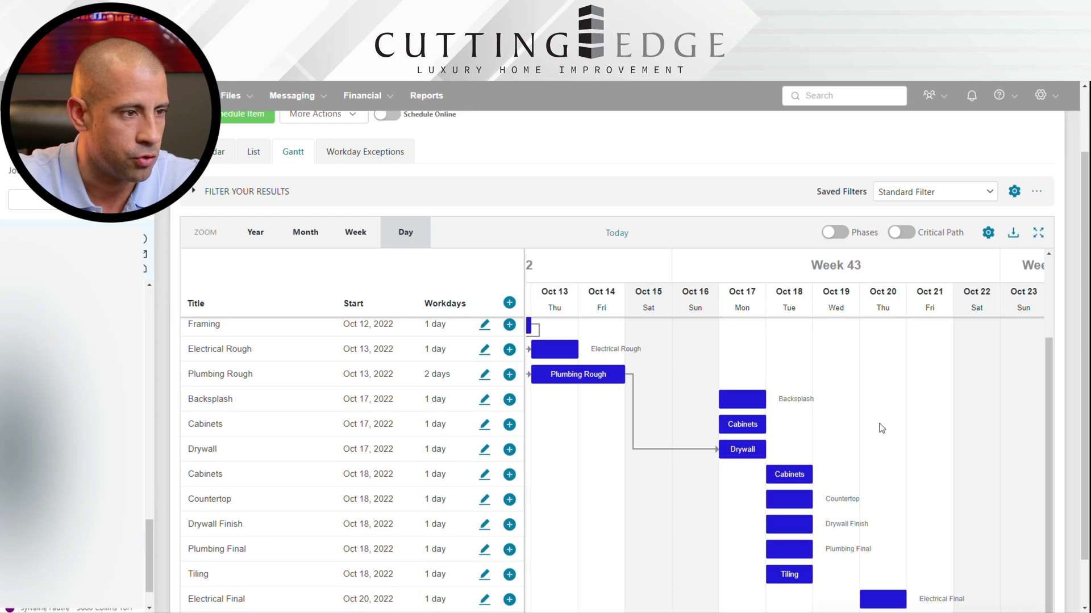
drag(775, 449, 757, 530)
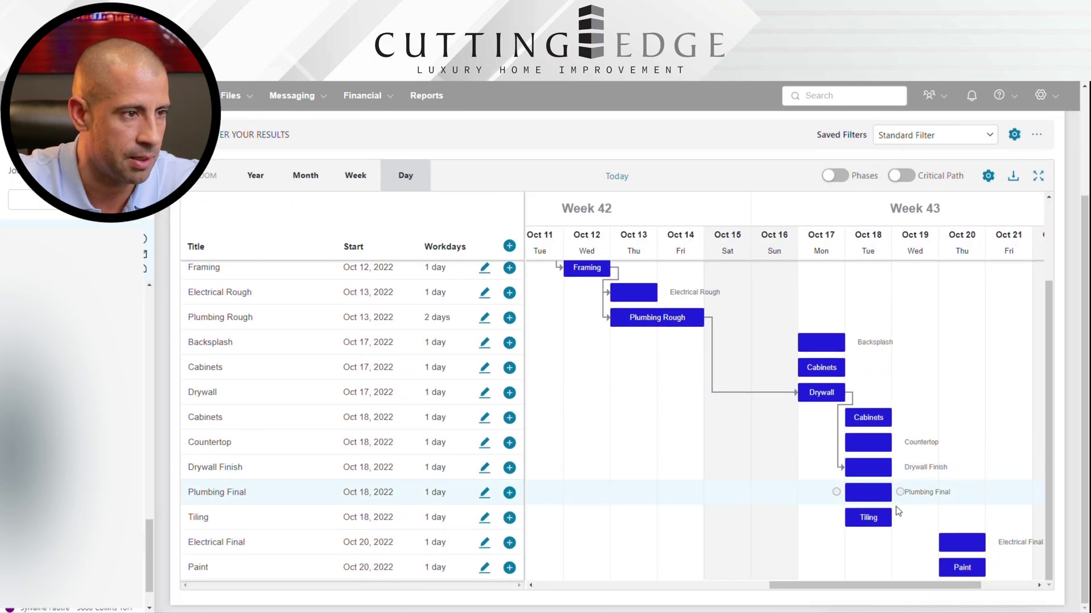
- Extend the Drywall Finish bar on the Gantt chart to a duration of 2 workdays
drag(742, 495, 629, 494)
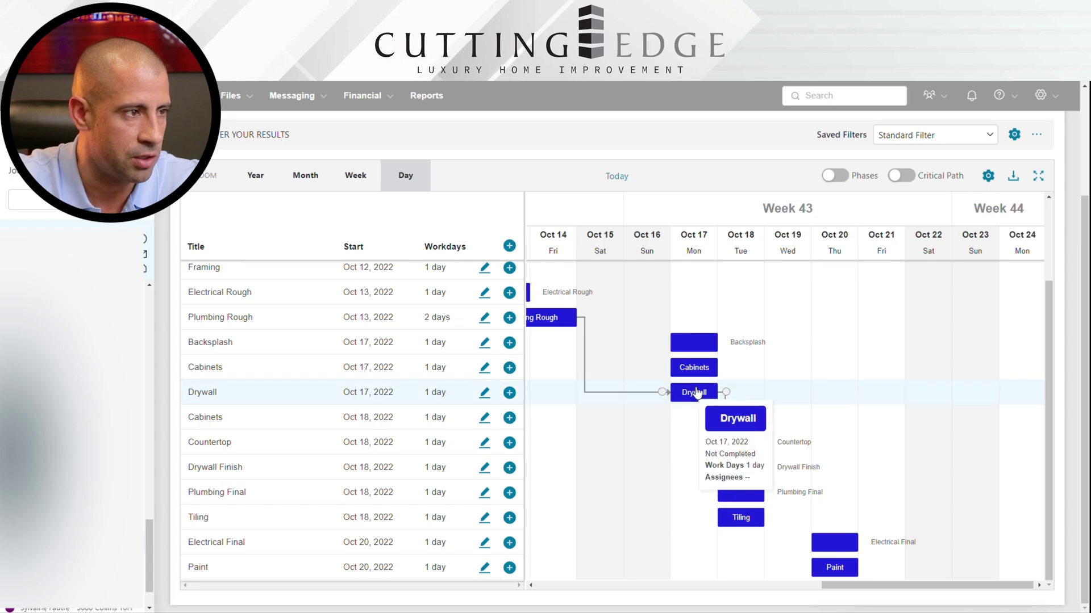
mouse_move(763, 473)
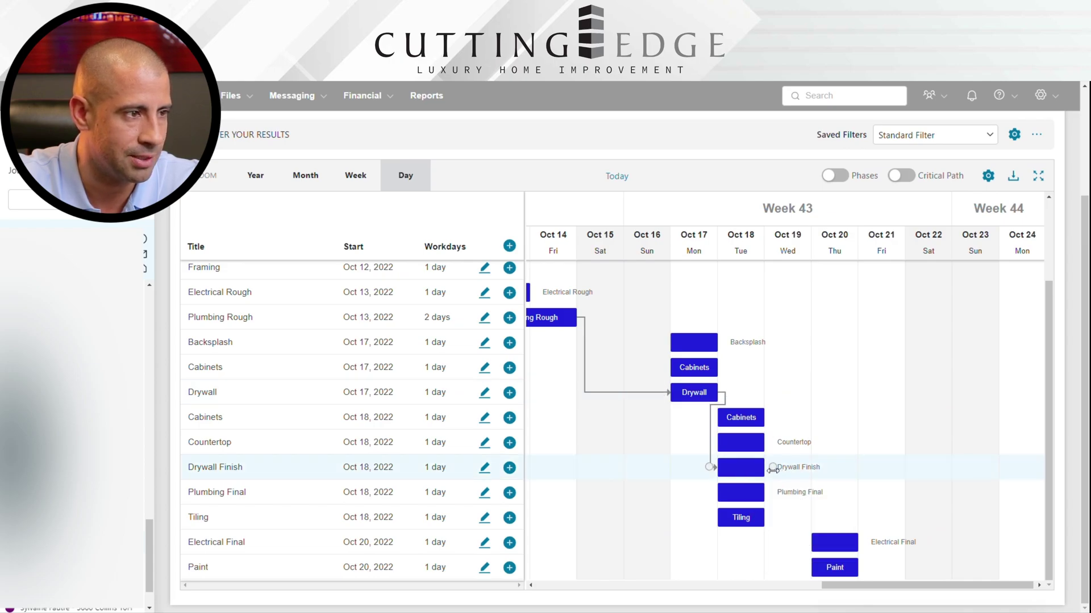
drag(781, 473, 812, 474)
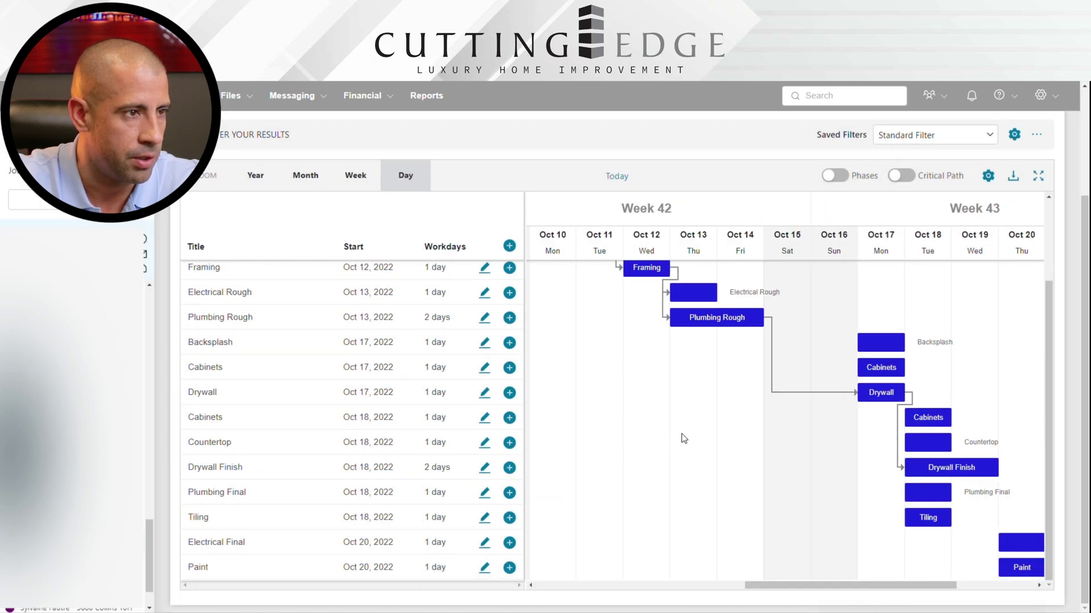
- Move Tiling to Oct 20, 2022 and link the end of Drywall Finish to its start
drag(821, 524, 909, 524)
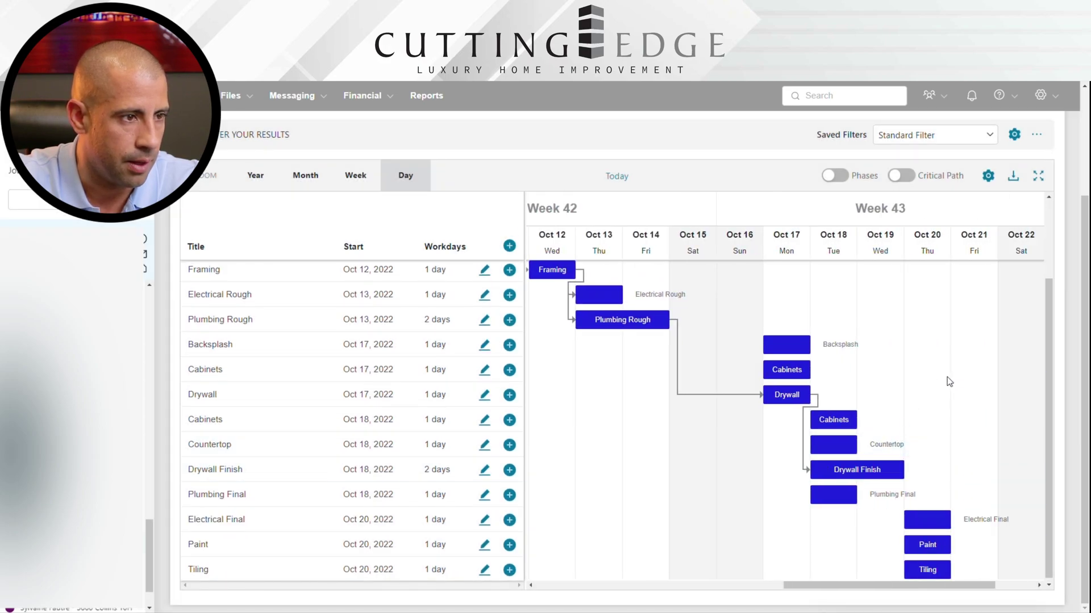
scroll(949, 381, right, 2)
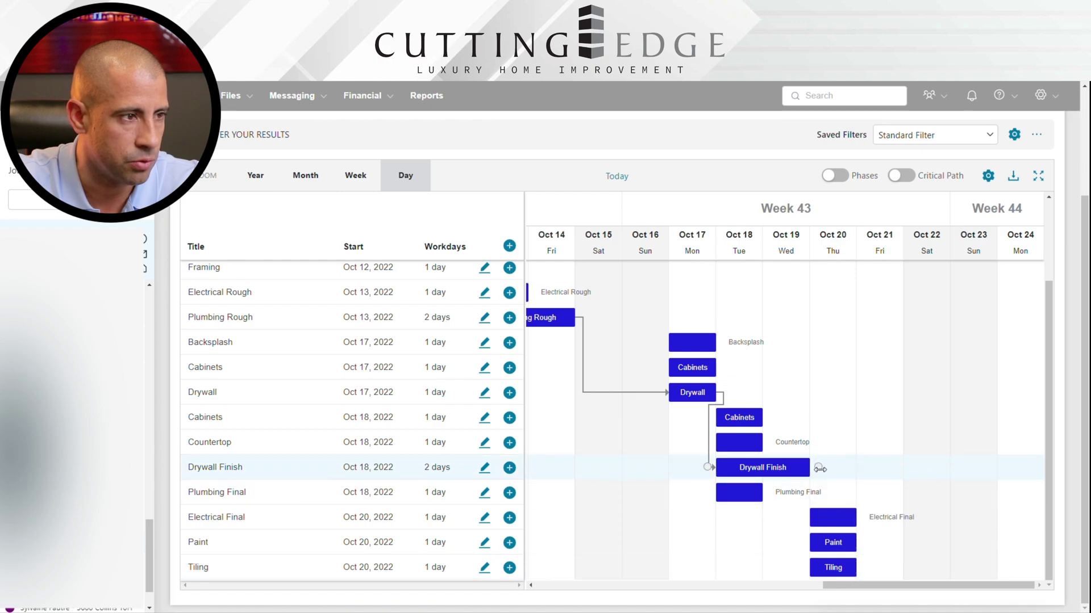
drag(816, 521, 803, 565)
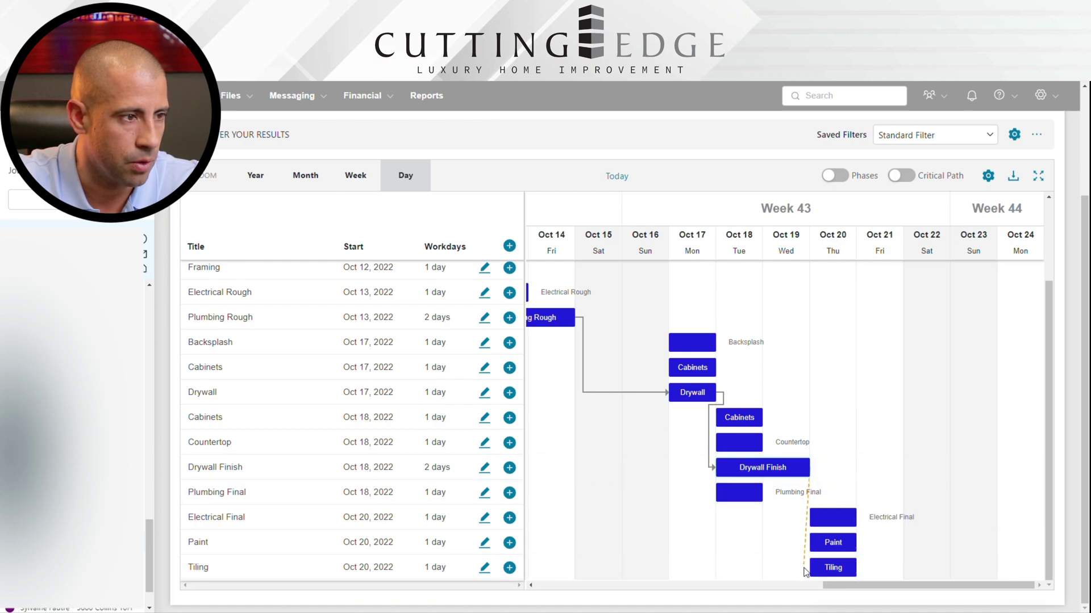
drag(809, 574, 801, 571)
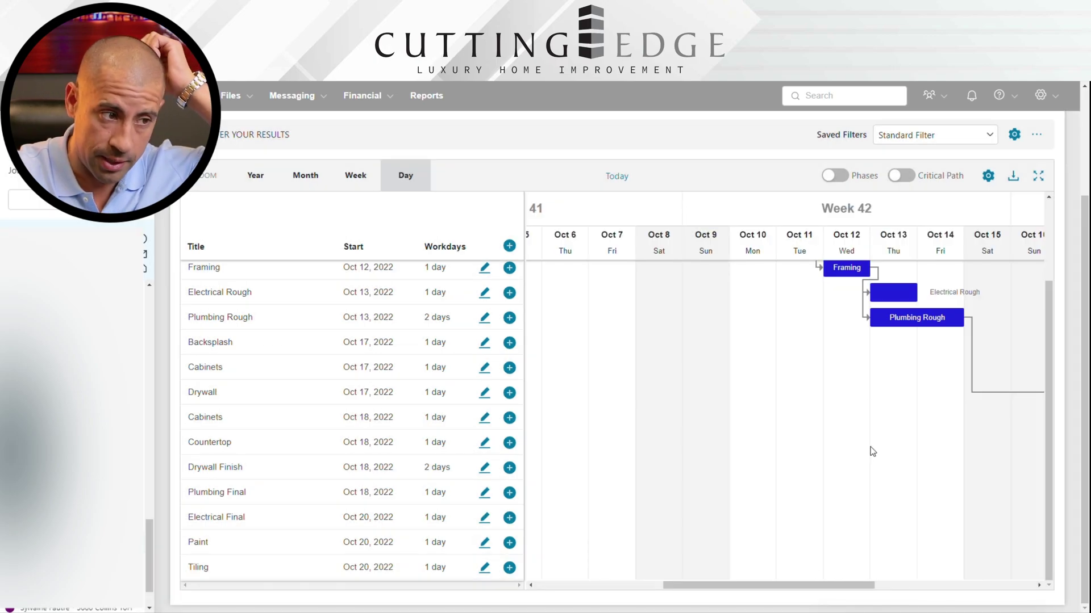
drag(871, 451, 672, 452)
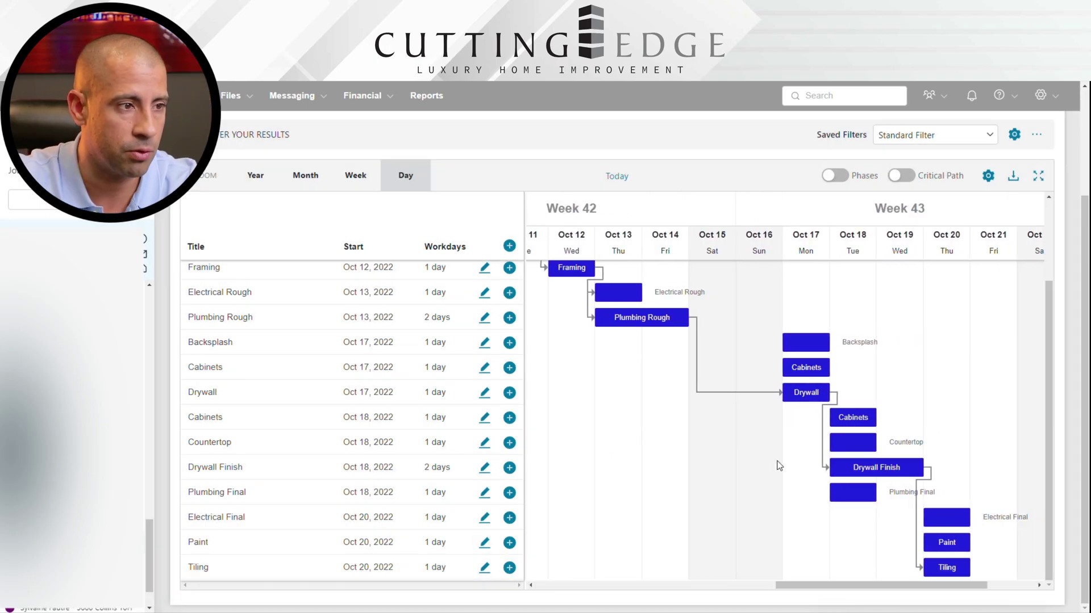
drag(946, 381, 824, 347)
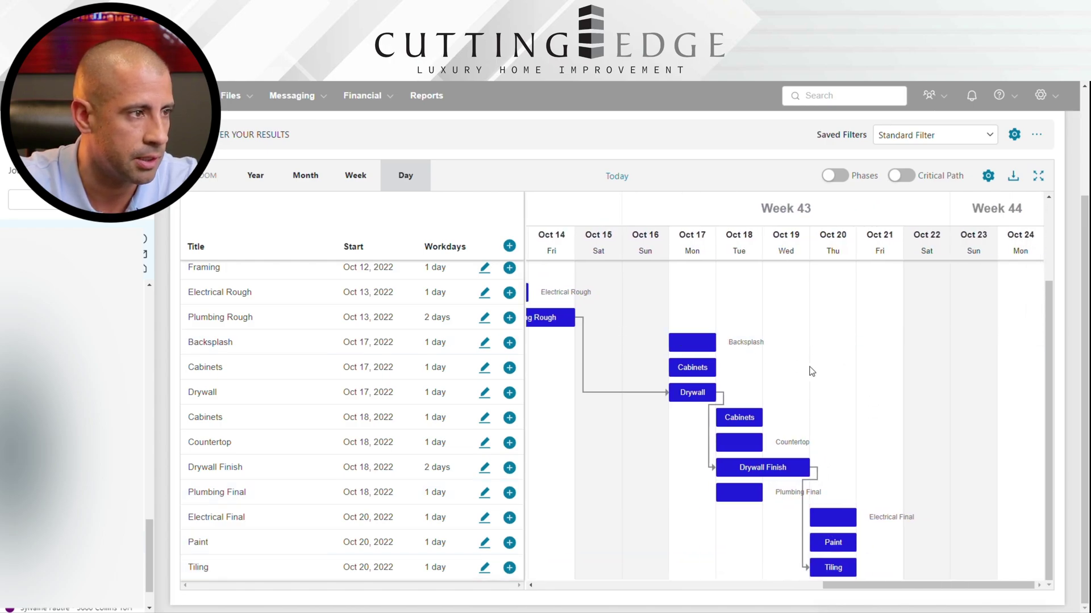
- Move the Cabinets item scheduled for Oct 17 to Oct 21, 2022 and Countertop to Oct 24, 2022 on the Gantt chart
drag(840, 374, 989, 379)
drag(839, 378, 825, 372)
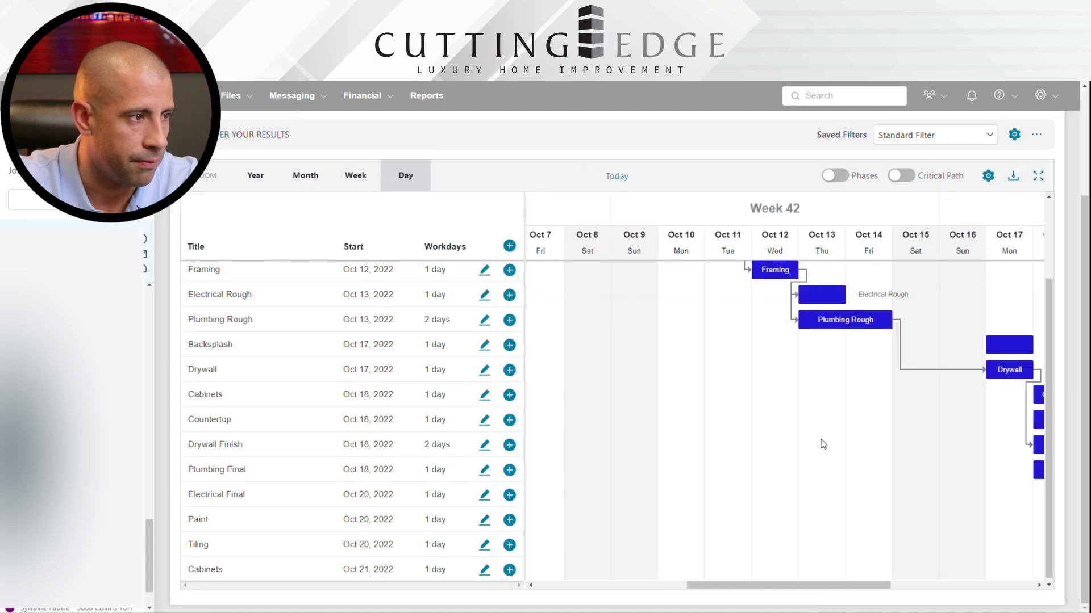
drag(823, 443, 561, 433)
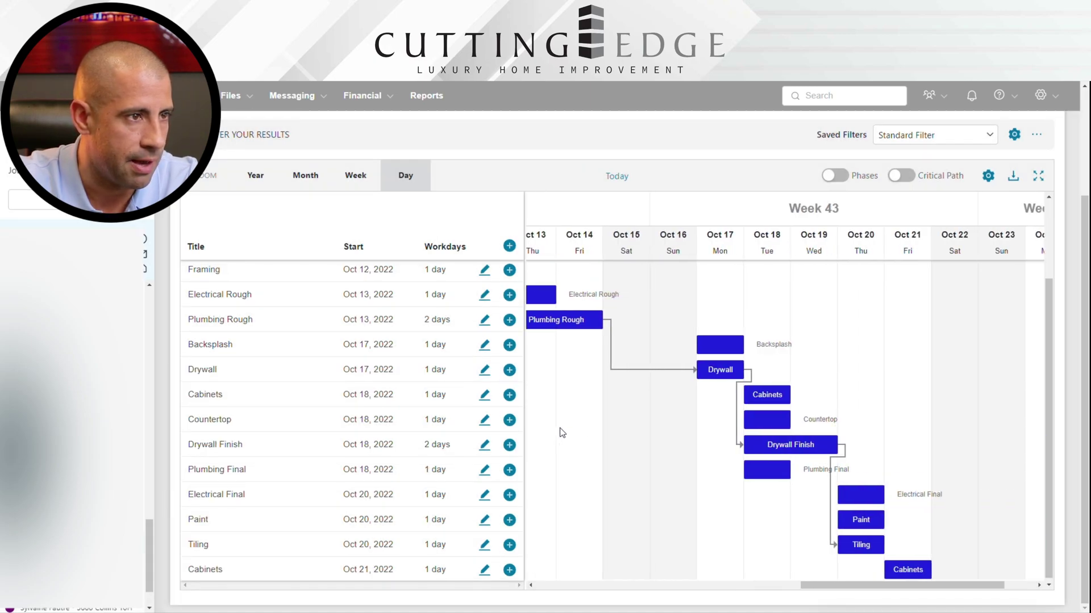
drag(850, 329, 773, 315)
drag(702, 420, 989, 419)
drag(1001, 418, 995, 412)
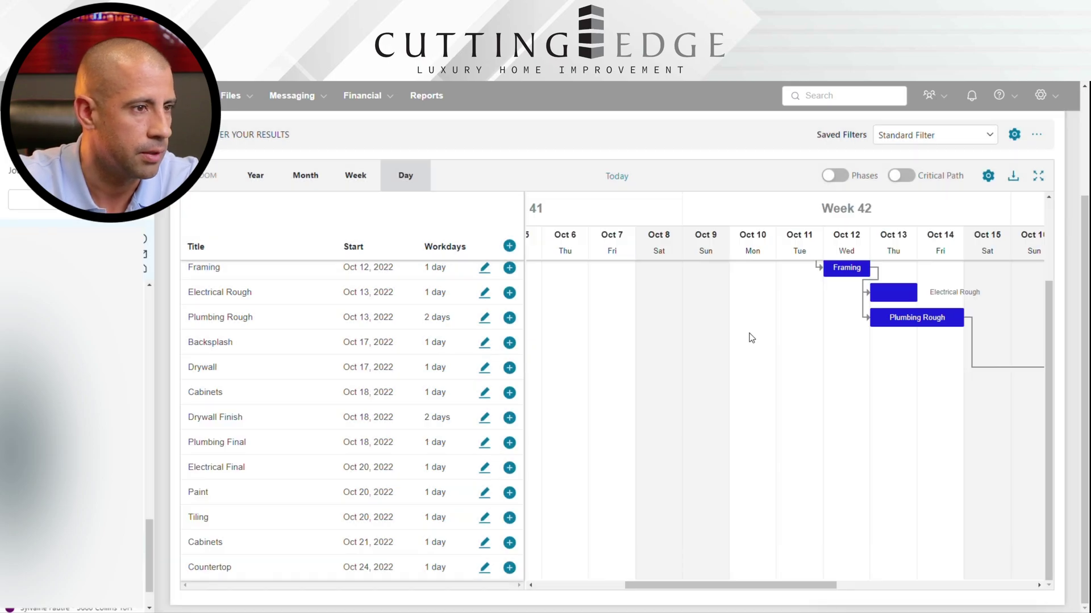
- Move the Backsplash bar on the Gantt chart to Oct 25, 2022
scroll(557, 451, right, 5)
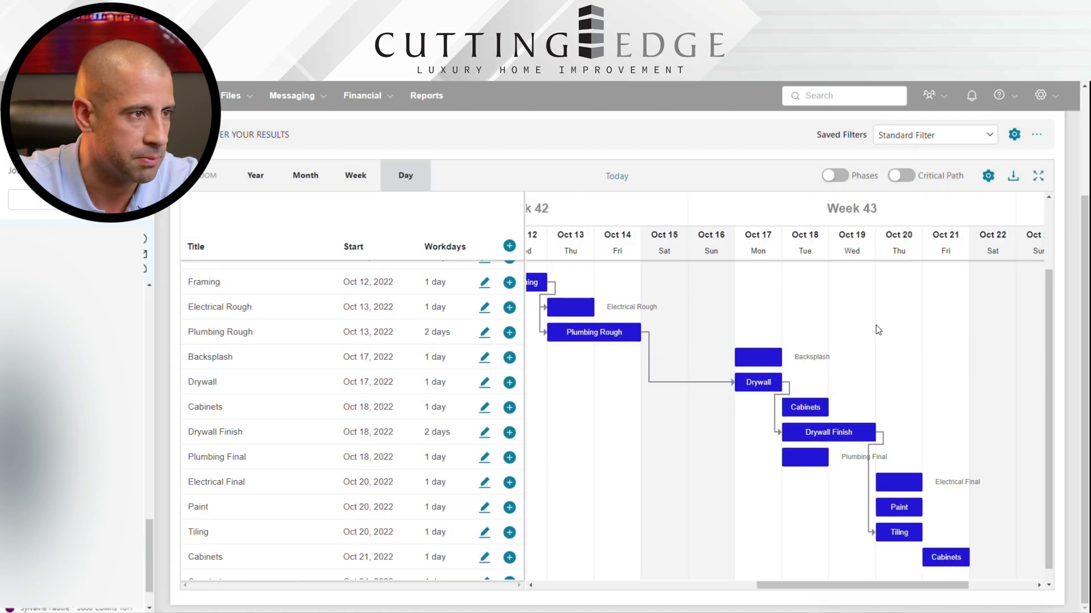
scroll(658, 321, right, 3)
drag(596, 356, 982, 378)
scroll(982, 377, right, 1)
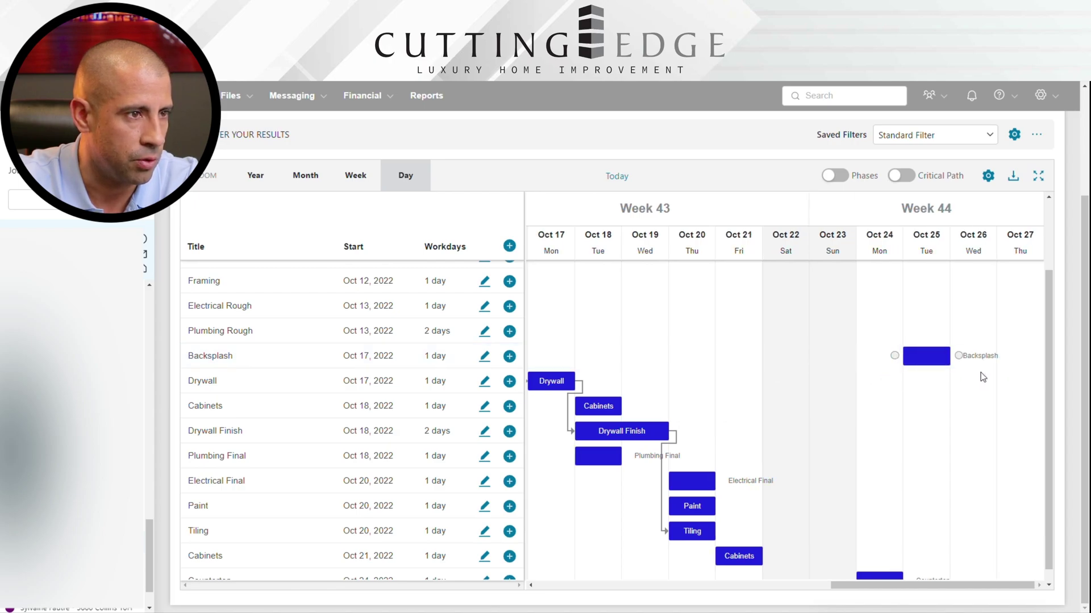
drag(983, 378, 980, 379)
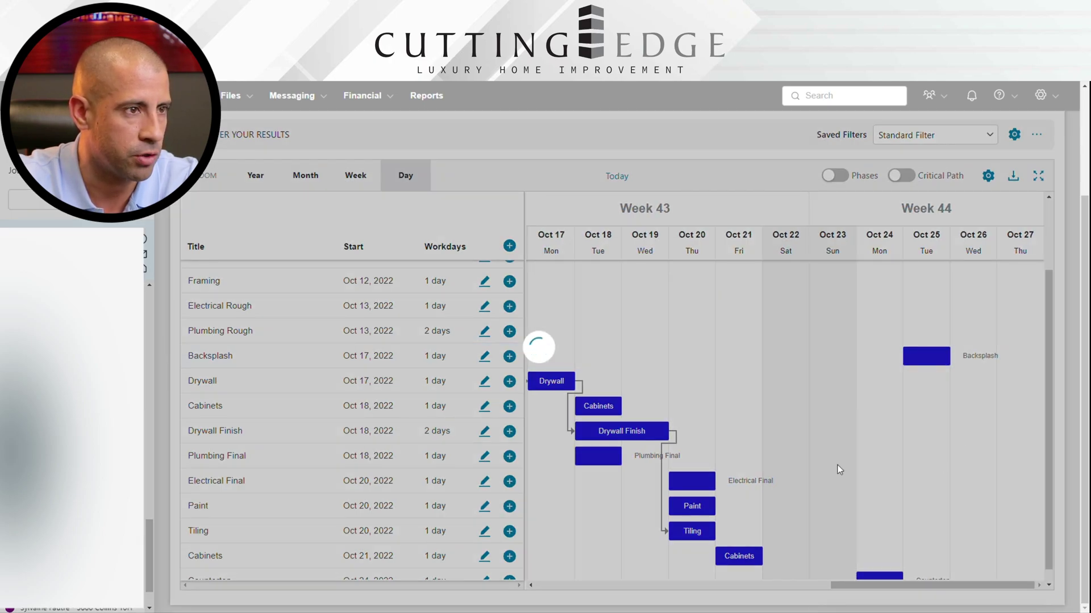
- Move the Electrical Final bar on the Gantt chart to Oct 27, 2022
scroll(731, 373, right, 5)
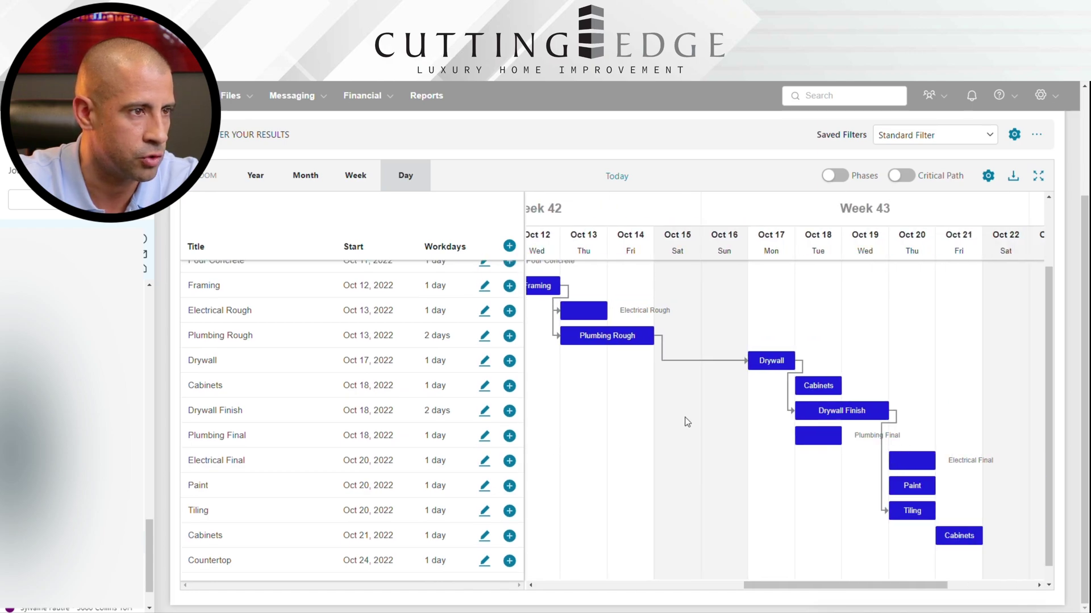
scroll(932, 341, right, 5)
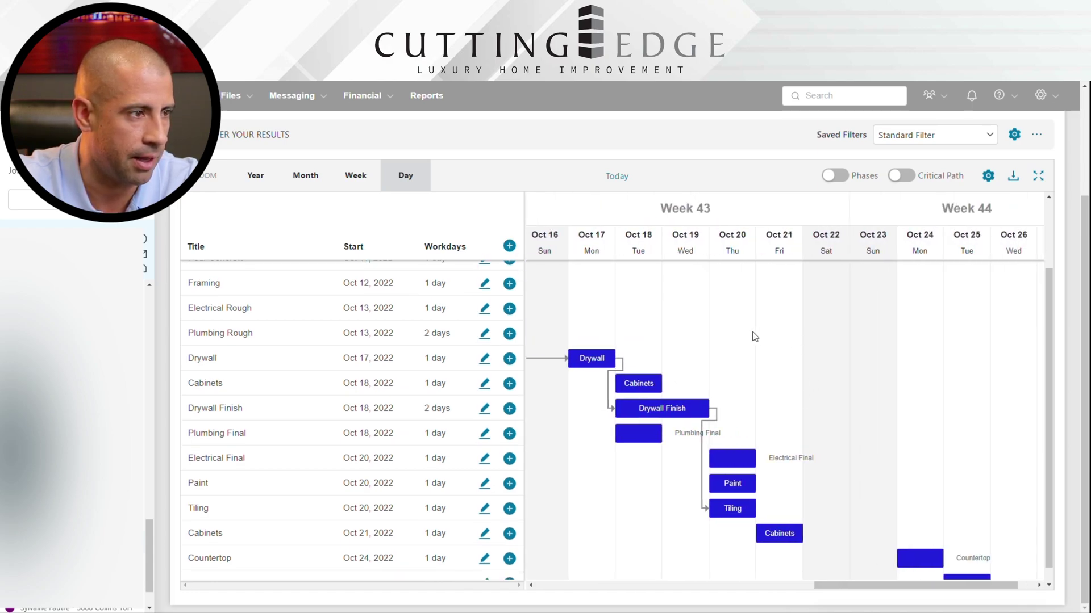
scroll(754, 337, right, 1)
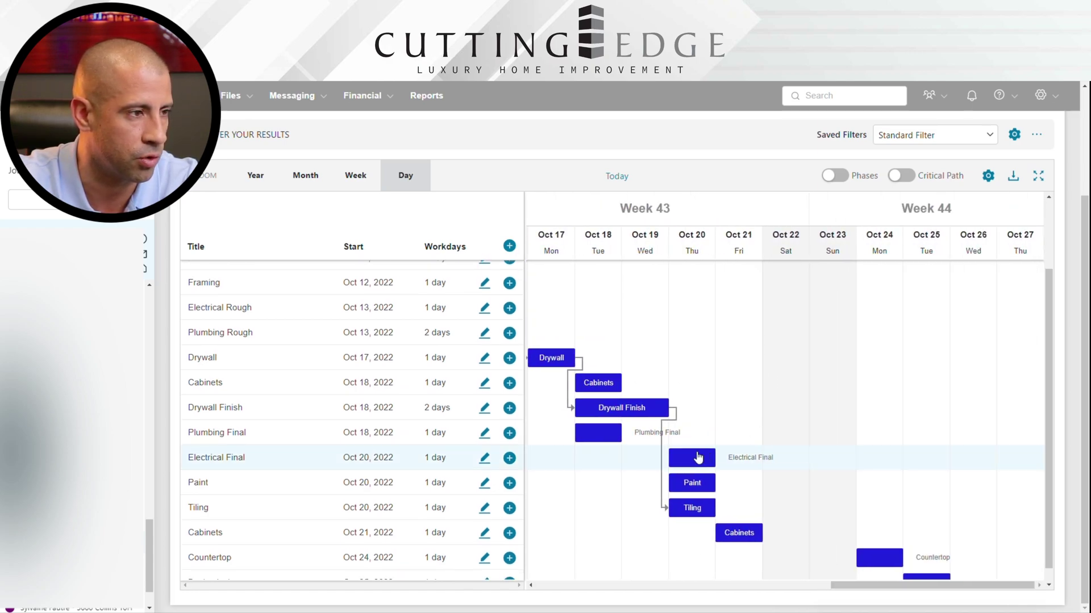
drag(700, 457, 977, 458)
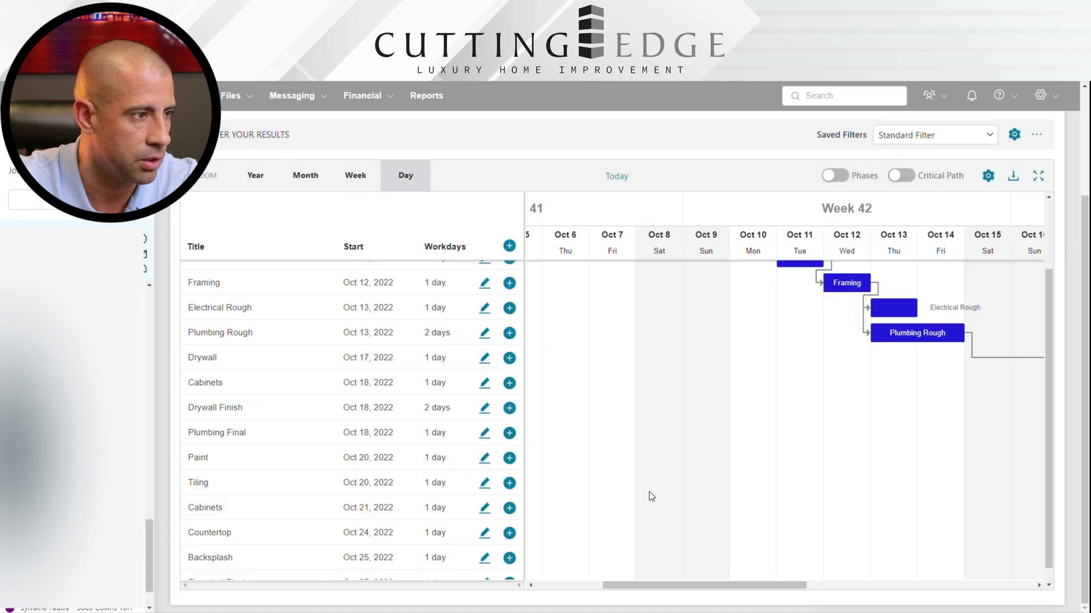
- Move Plumbing Final to Oct 26, 2022 and Paint to Oct 28, 2022 on the Gantt chart
scroll(797, 442, right, 5)
scroll(666, 462, right, 3)
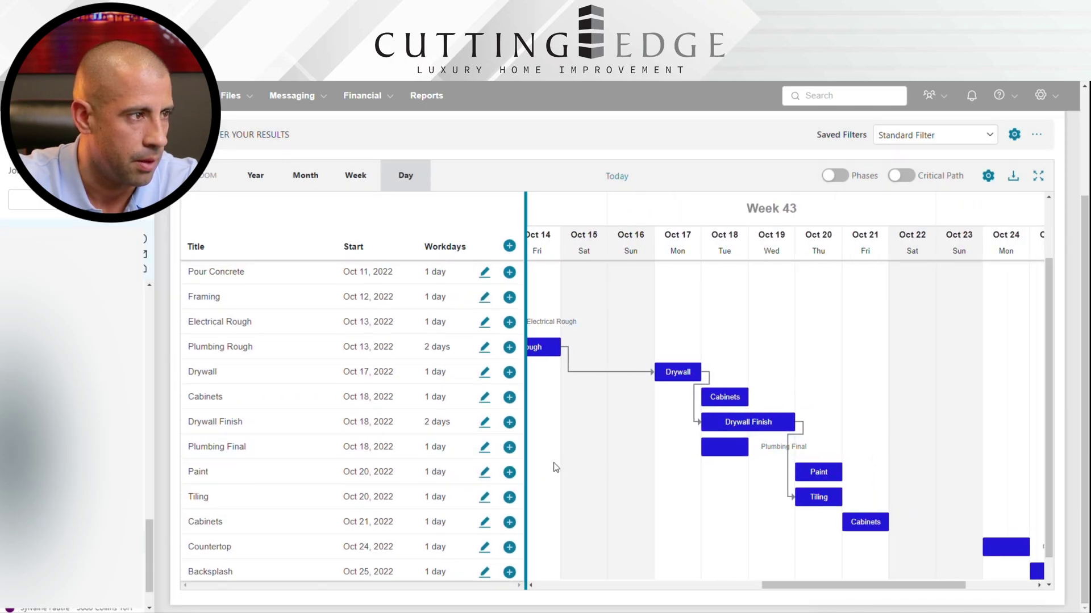
scroll(644, 489, right, 2)
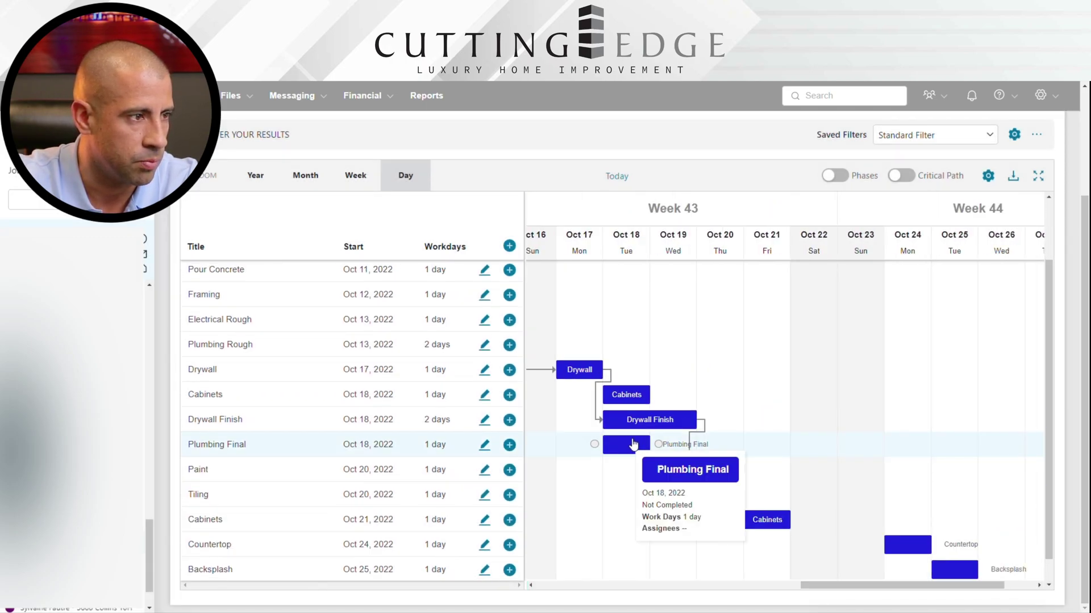
drag(727, 450, 916, 444)
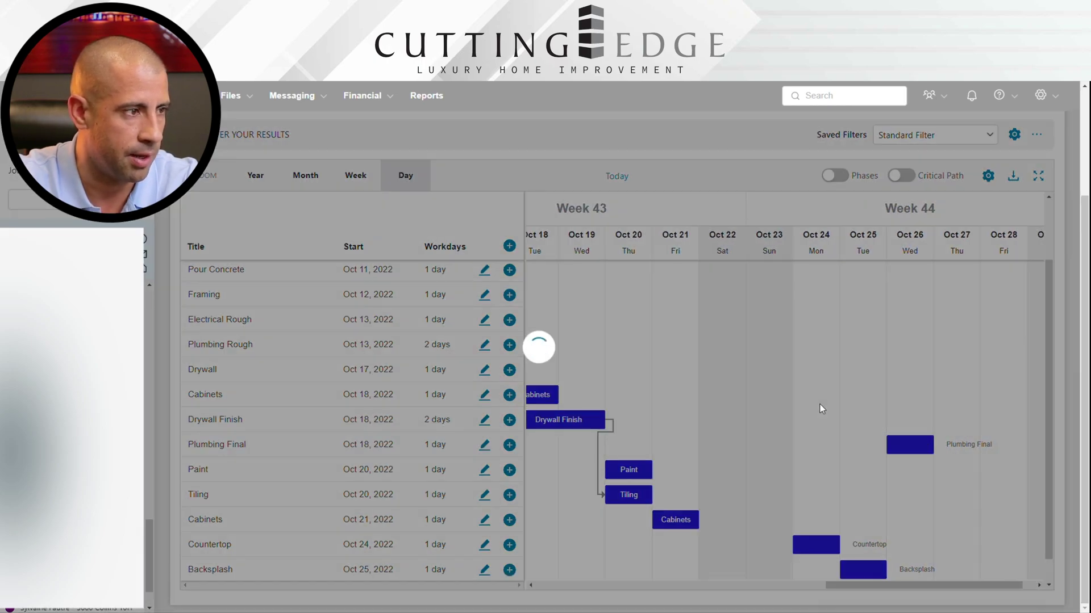
scroll(820, 409, right, 5)
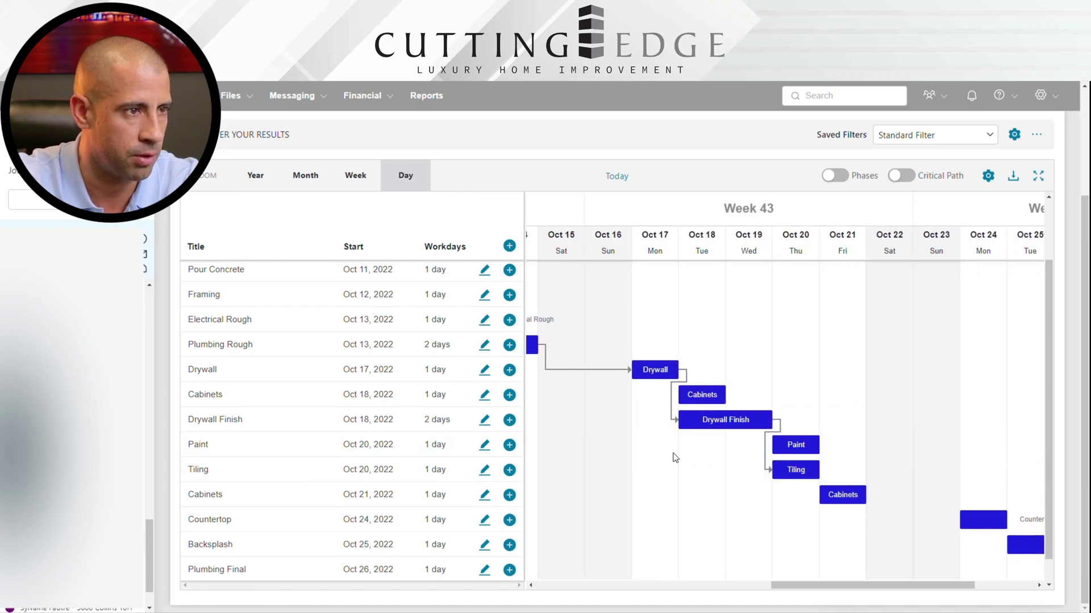
mouse_move(798, 446)
mouse_down()
mouse_move(1028, 431)
mouse_move(978, 453)
mouse_move(1015, 444)
mouse_move(992, 452)
mouse_move(960, 440)
mouse_up()
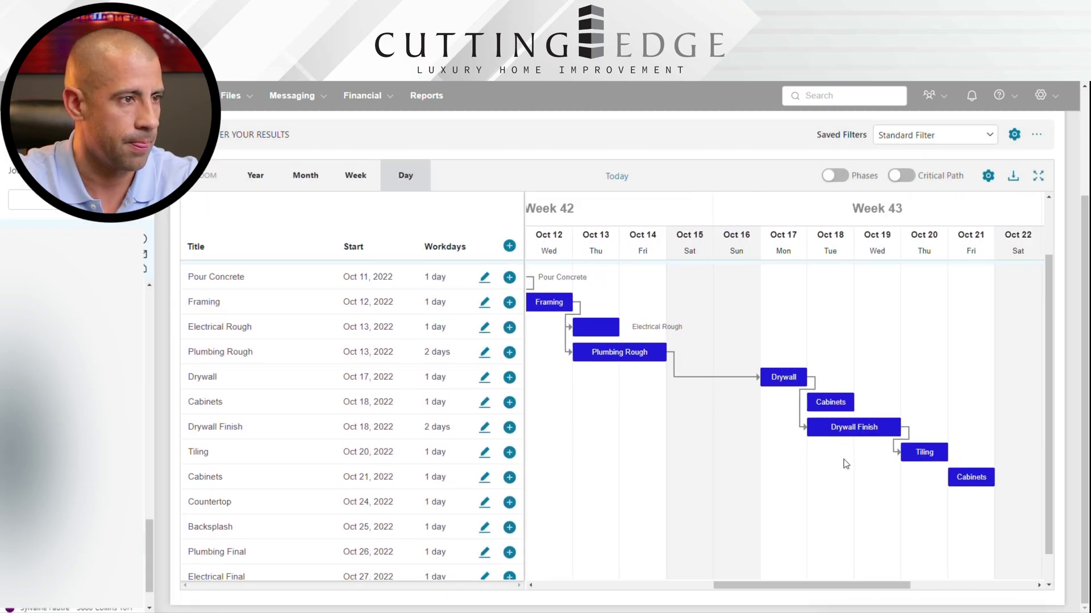
- Link the end of Tiling to the start of the Cabinets item scheduled for Oct 21, 2022
mouse_move(813, 455)
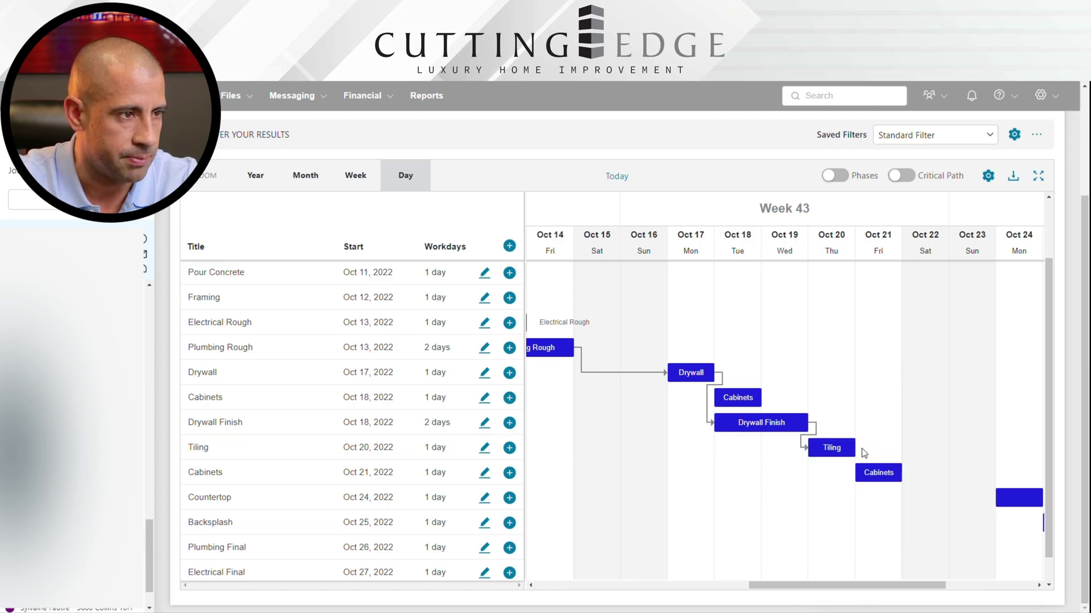
click(847, 452)
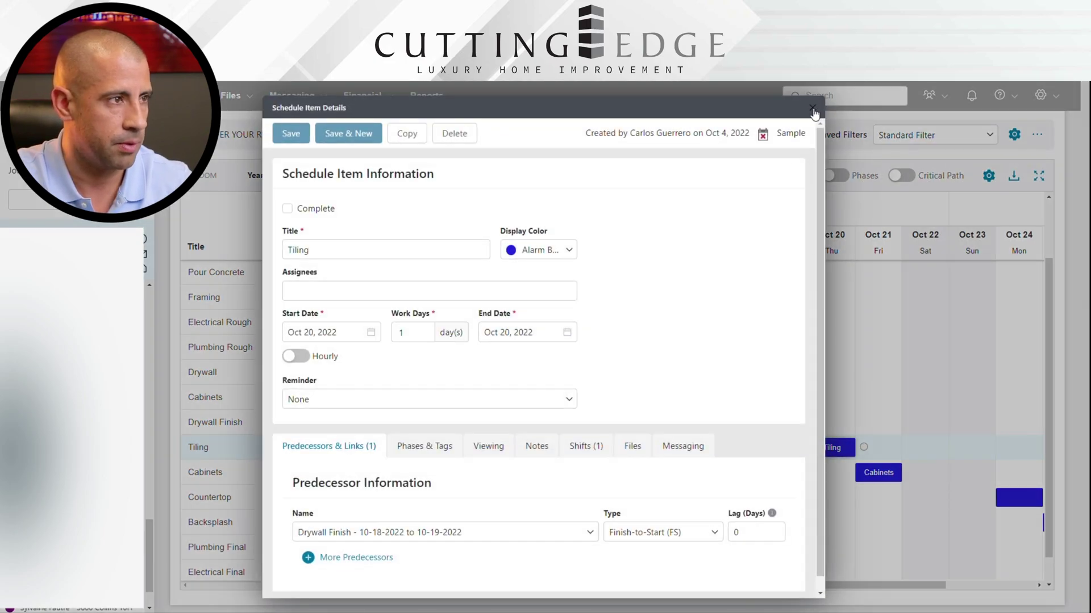
click(893, 440)
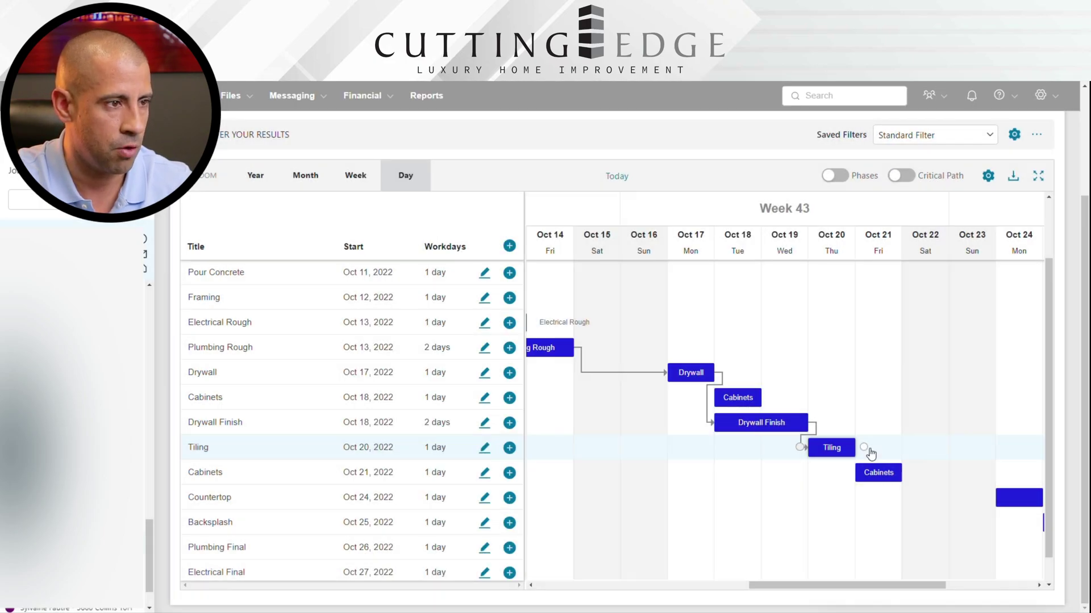
drag(868, 449, 850, 473)
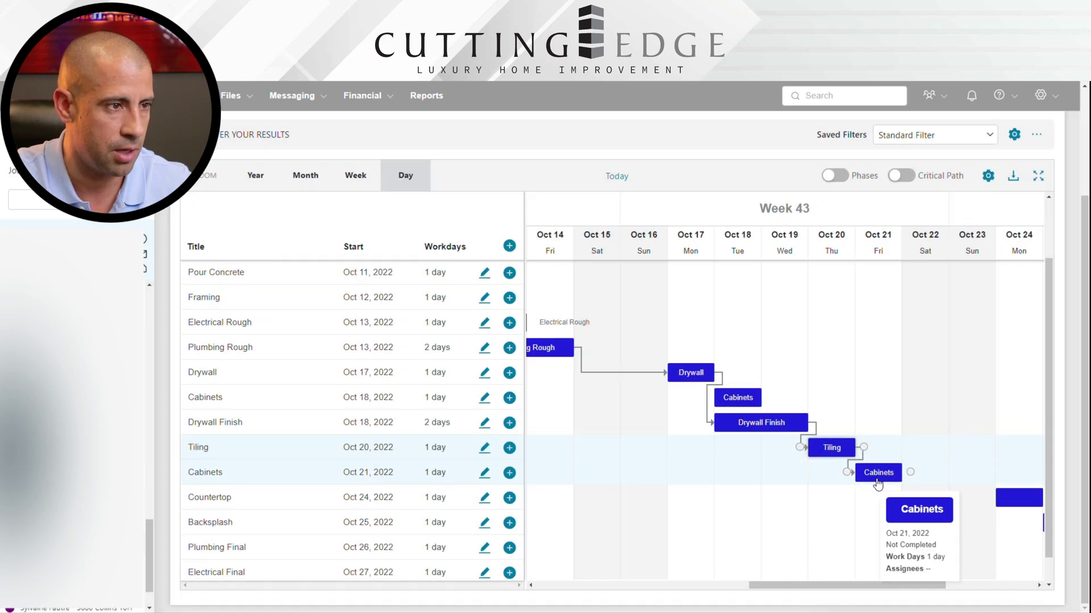
- Extend the Tiling bar on the Gantt chart to a duration of 3 workdays
drag(850, 523, 668, 526)
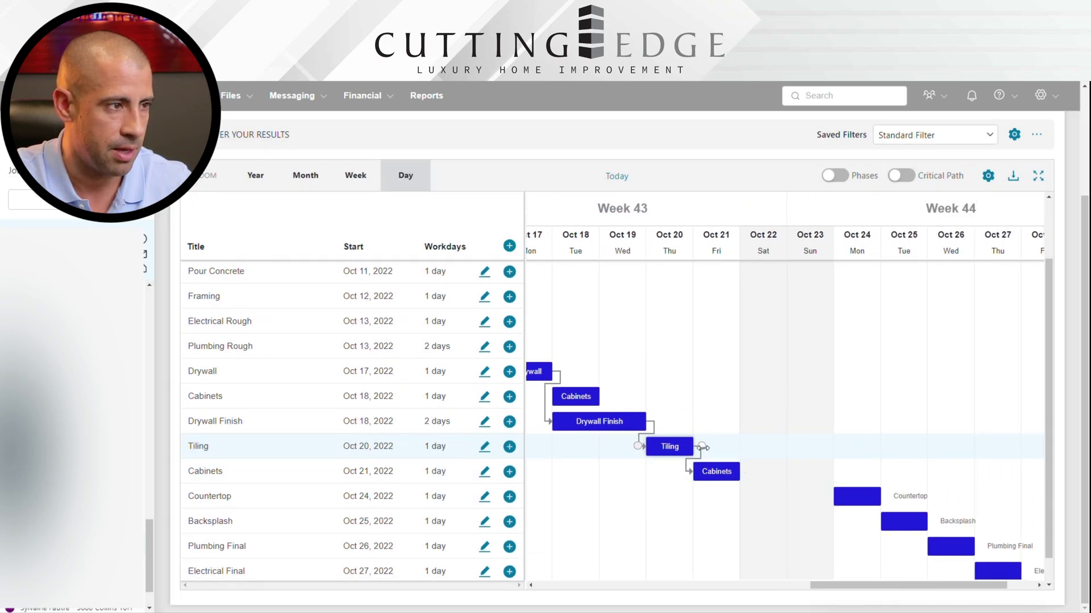
drag(711, 452, 877, 450)
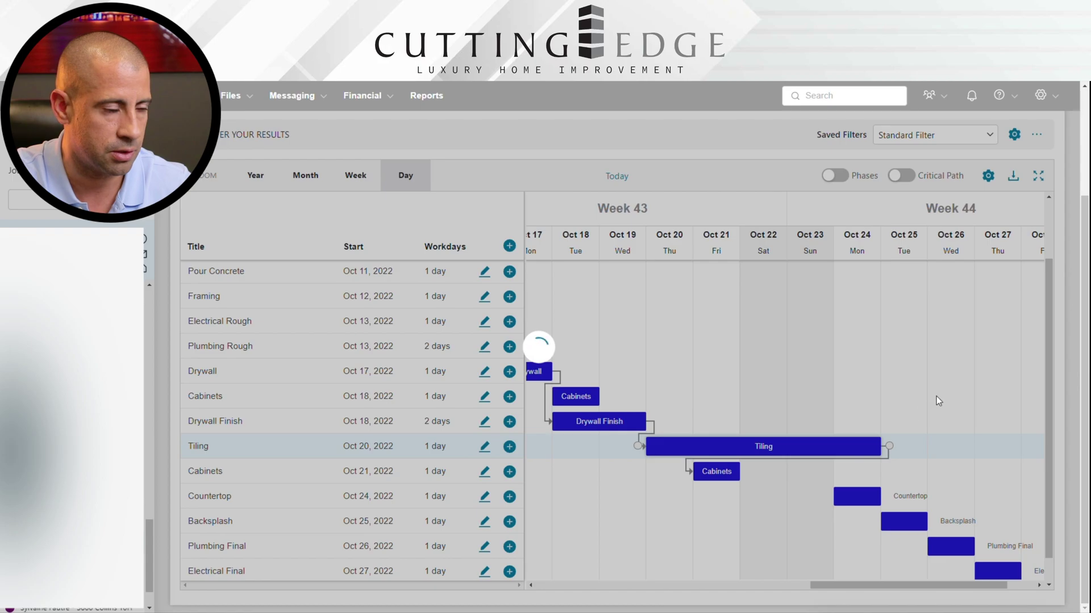
scroll(907, 328, down, 1)
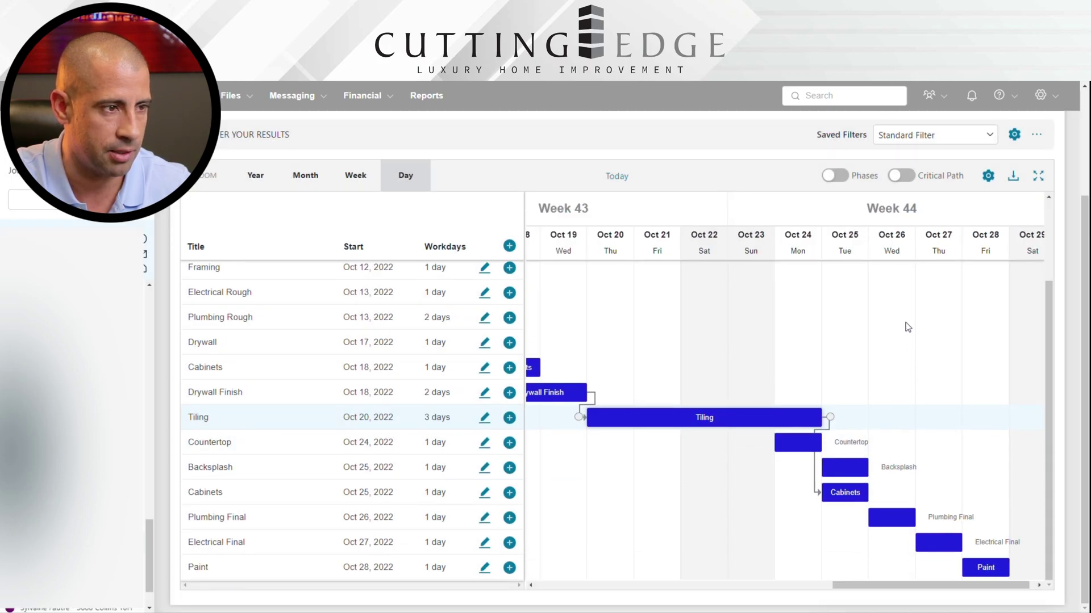
- Move Countertop to Oct 26, 2022 and link the end of the Oct 25 Cabinets item to its start
mouse_move(805, 447)
drag(806, 447, 898, 444)
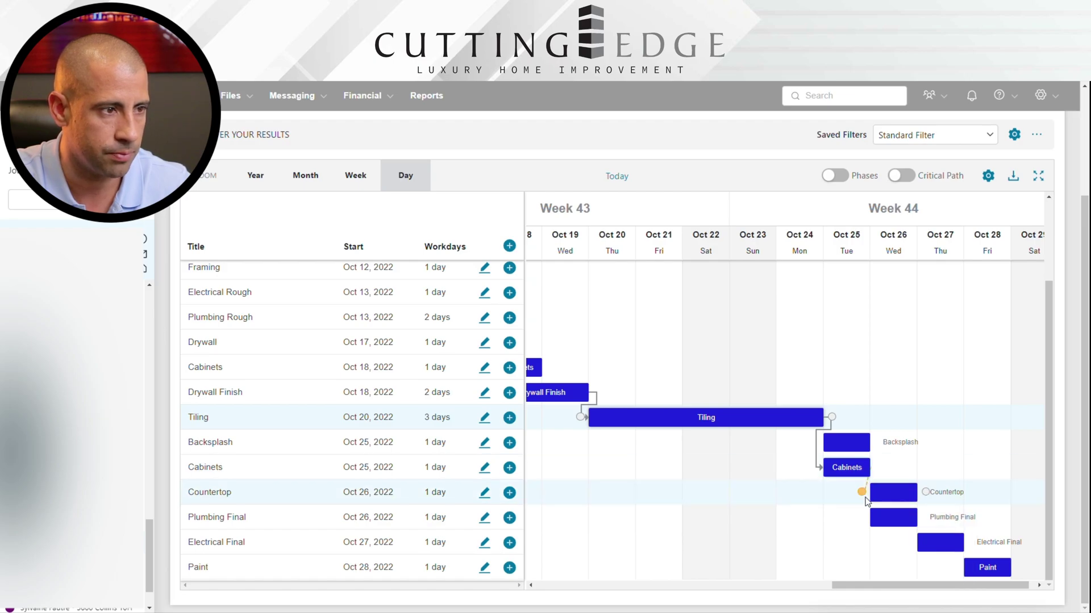
drag(864, 498, 863, 497)
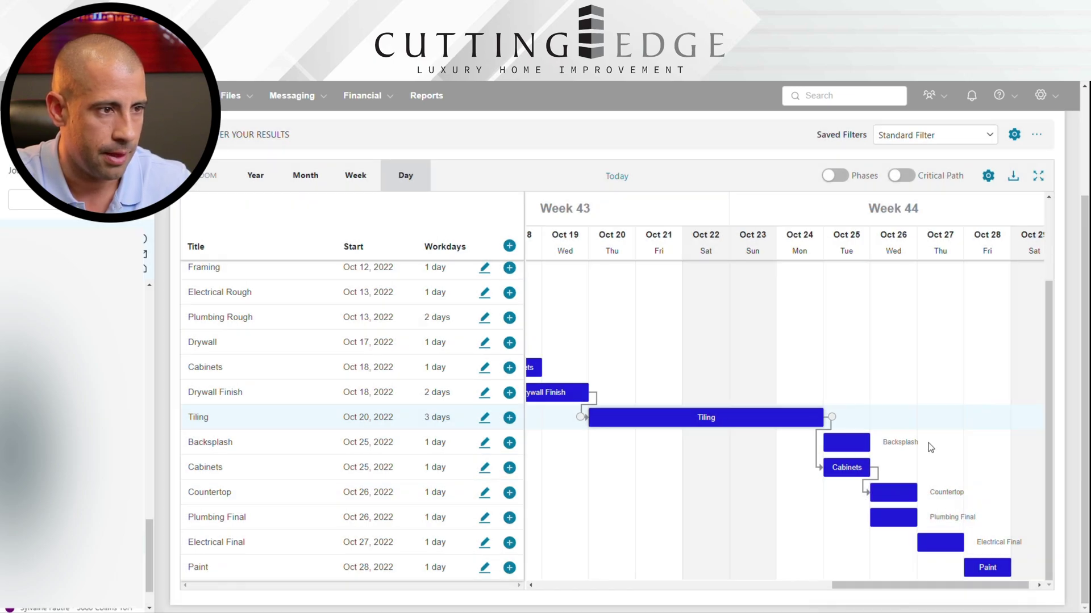
- Move Backsplash to Oct 27, 2022 and link the end of Countertop to its start
drag(852, 446, 946, 447)
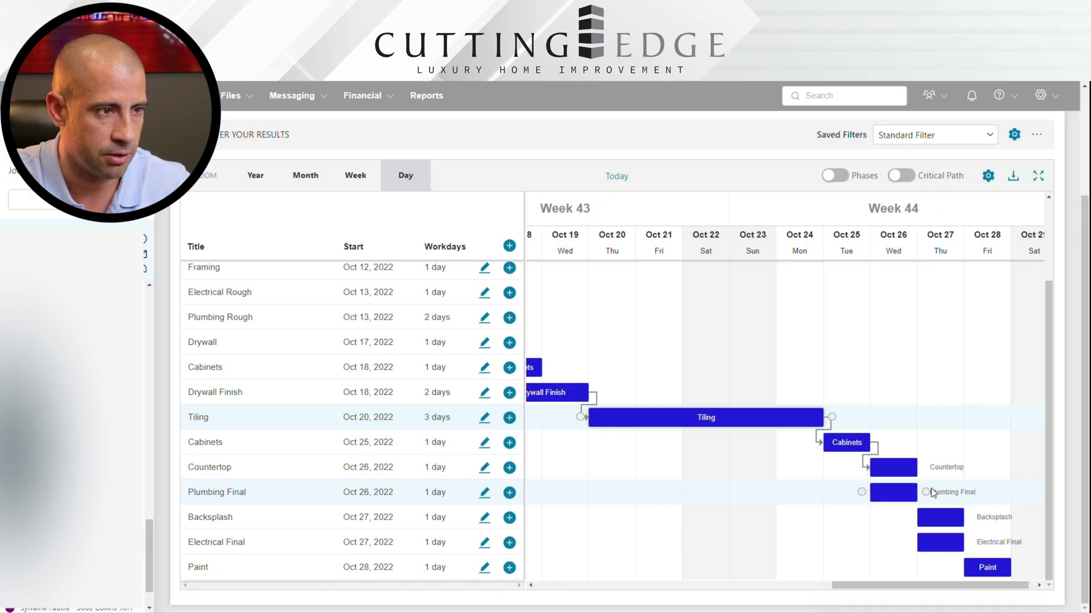
drag(929, 468, 912, 523)
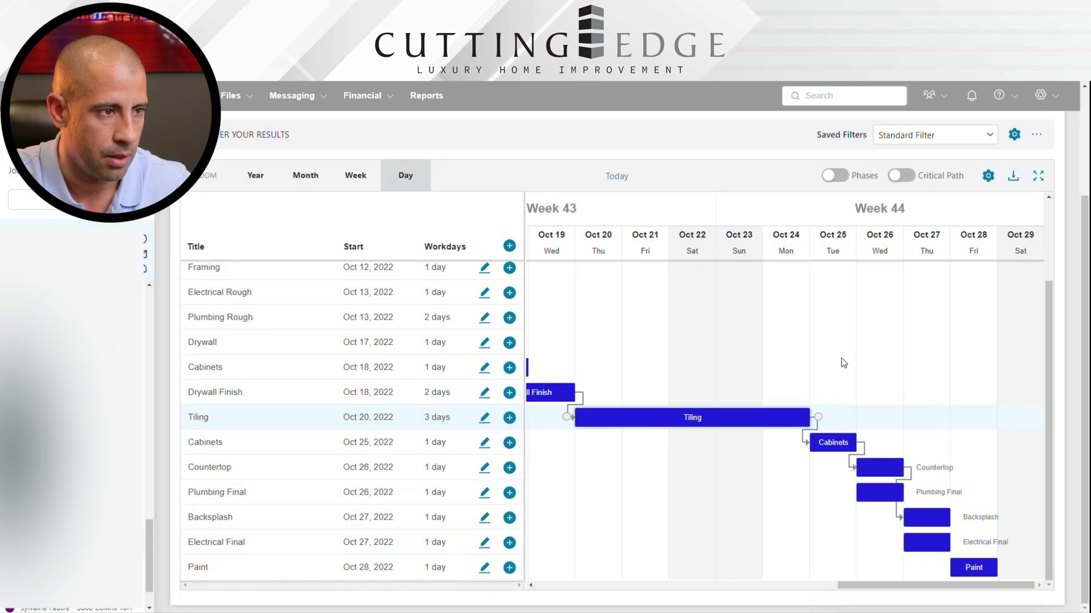
- Move Plumbing Final and Electrical Final to Oct 28, 2022 and link the end of Backsplash to the start of both
drag(884, 493, 973, 492)
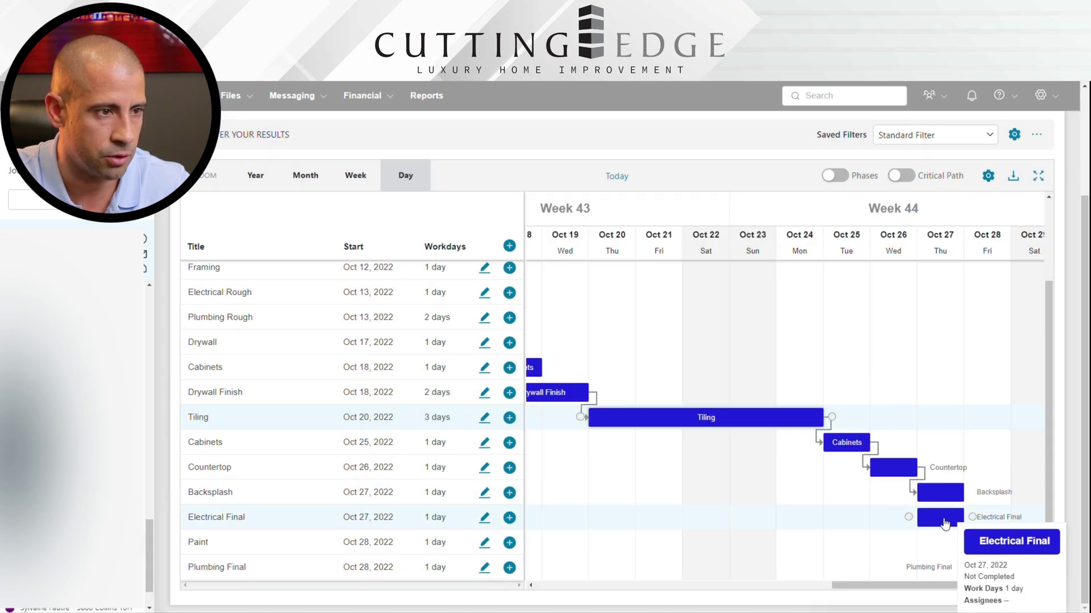
drag(937, 518, 988, 520)
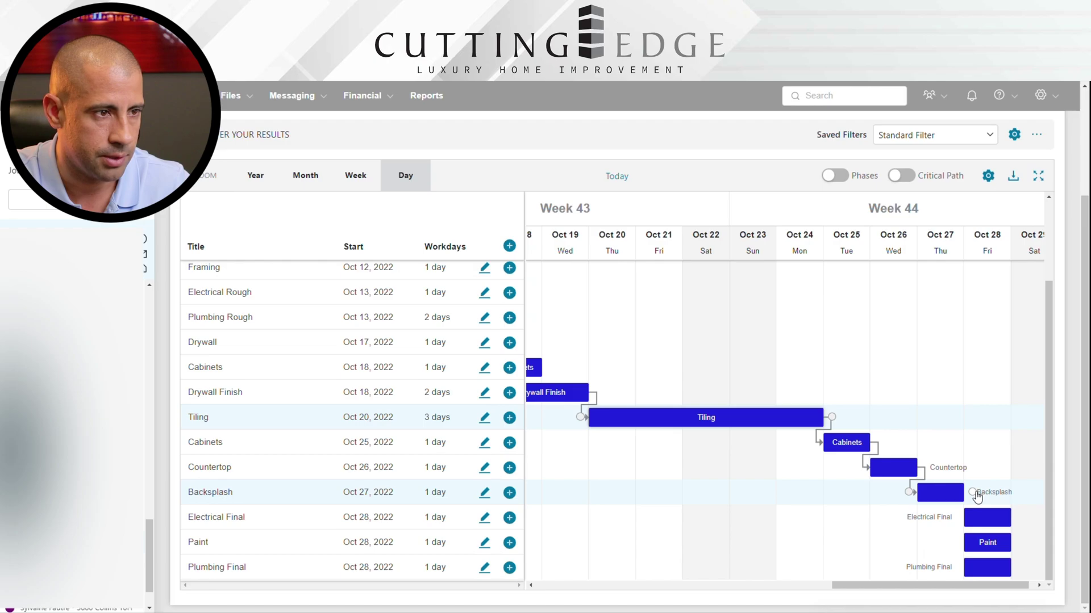
drag(974, 490, 950, 520)
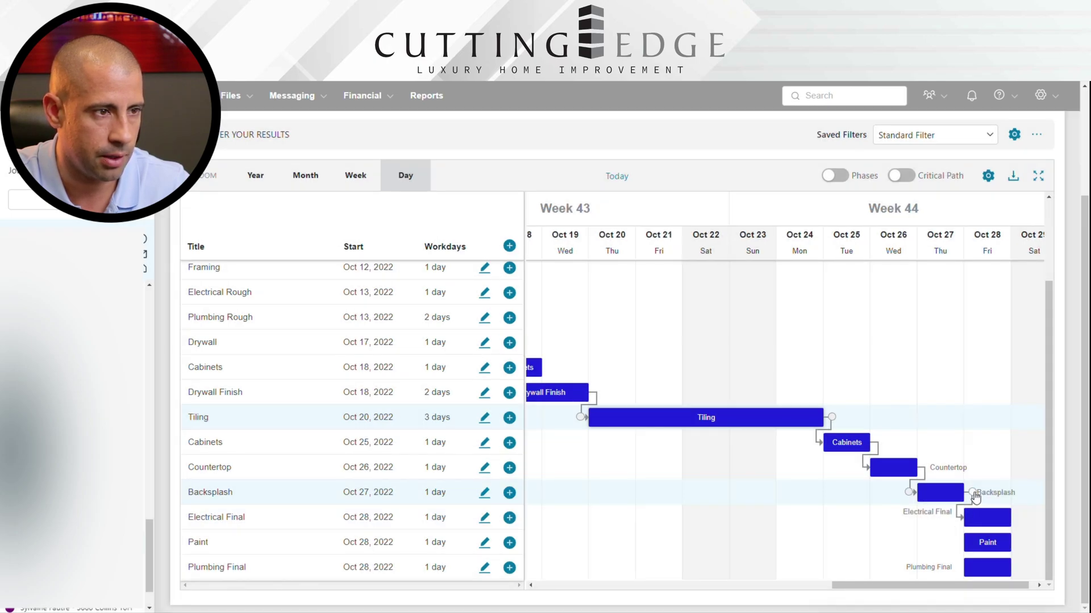
mouse_move(976, 493)
mouse_down()
mouse_move(960, 519)
mouse_move(956, 570)
mouse_up()
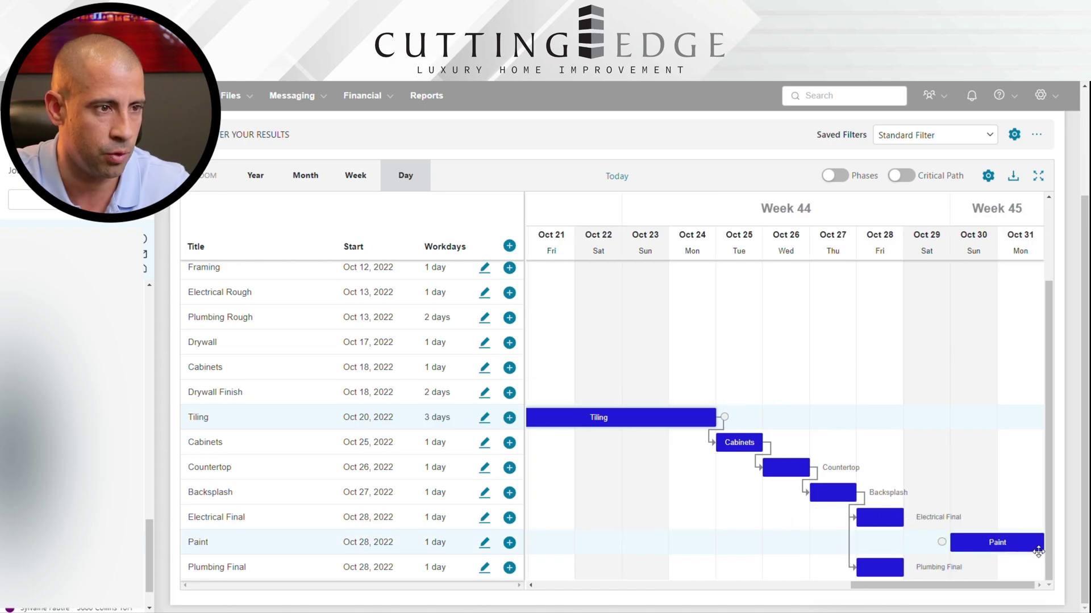
- Move Paint to Oct 31, 2022 and link the ends of Plumbing Final and Electrical Final to its start
drag(1044, 550, 1014, 546)
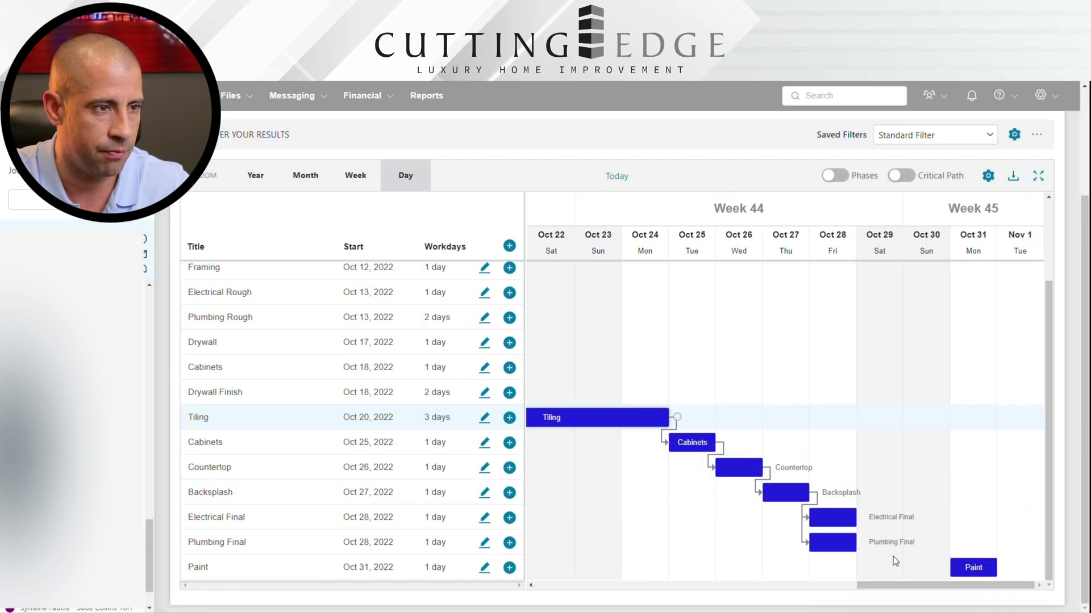
mouse_move(869, 546)
mouse_down()
mouse_move(955, 567)
mouse_move(946, 571)
mouse_up()
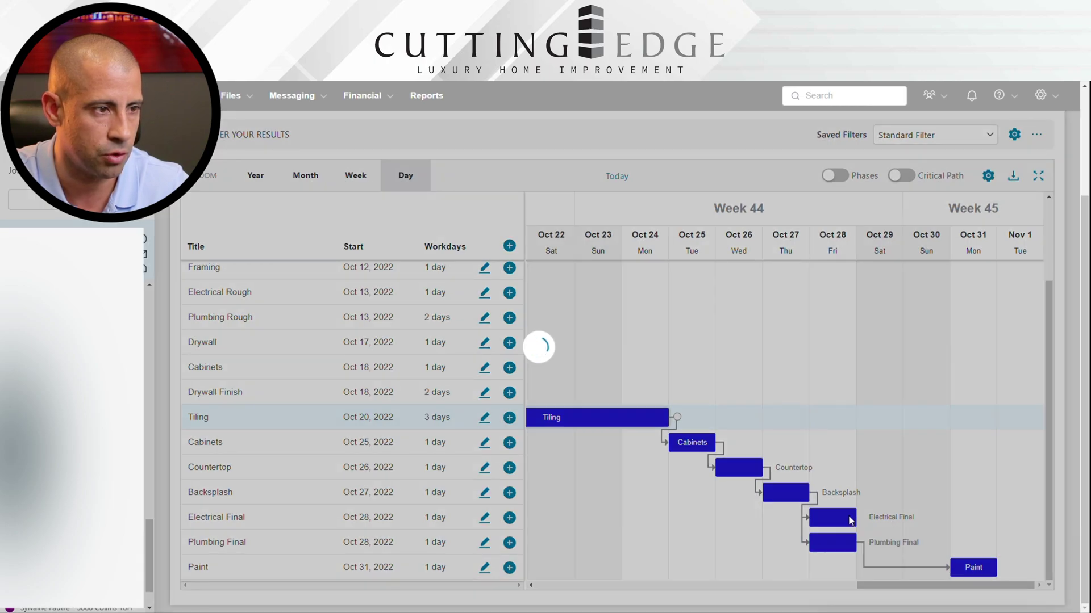
scroll(937, 405, right, 3)
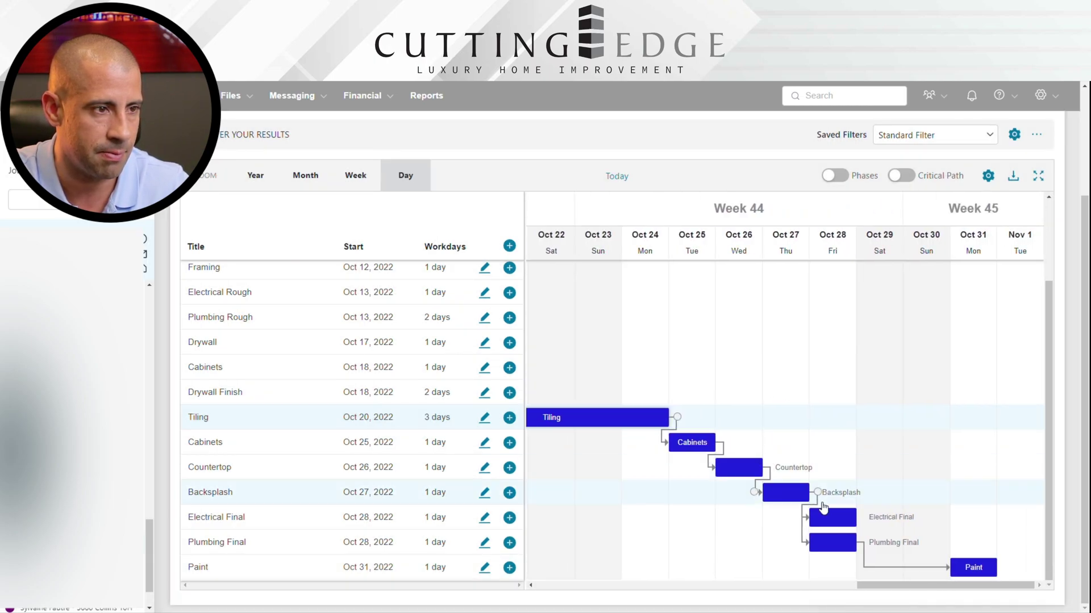
mouse_move(867, 517)
mouse_down()
mouse_move(966, 518)
mouse_move(960, 568)
mouse_move(949, 572)
mouse_up()
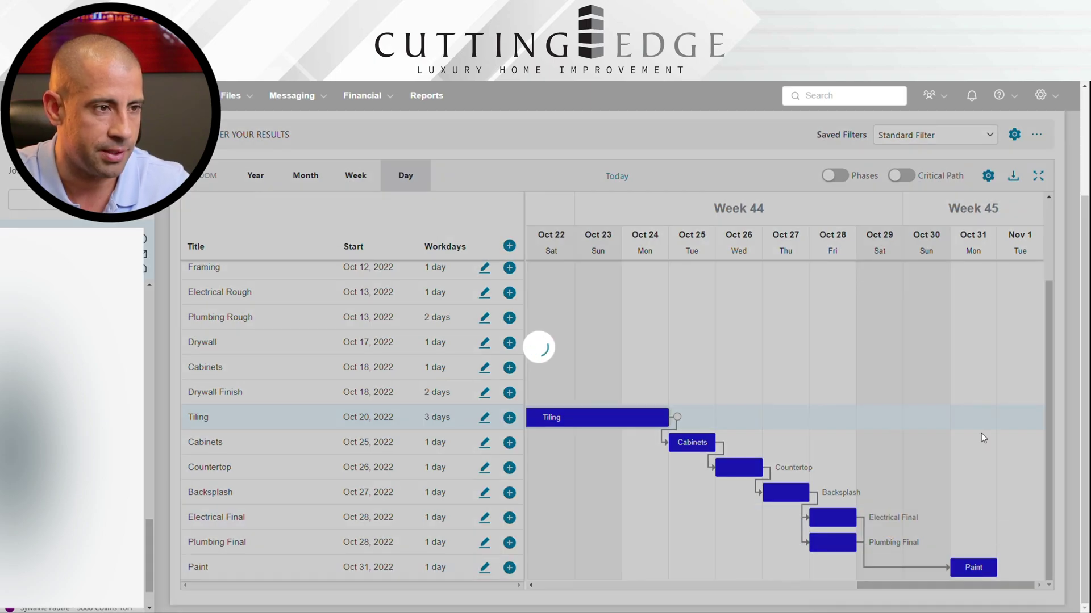
scroll(969, 370, right, 3)
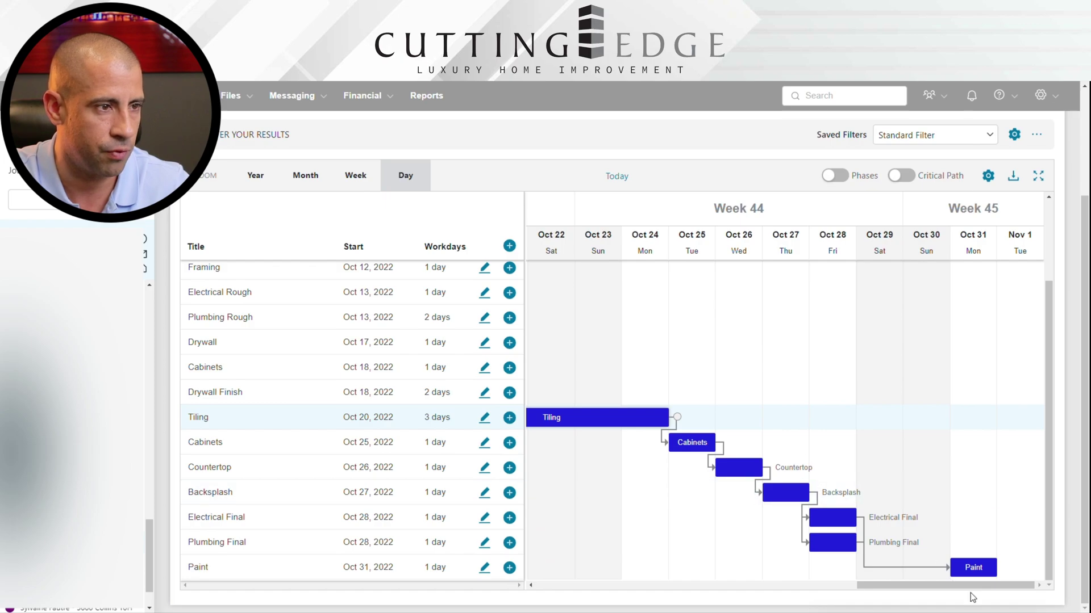
- Extend the Paint item's duration to 3 workdays on the Gantt chart
scroll(1026, 575, right, 1)
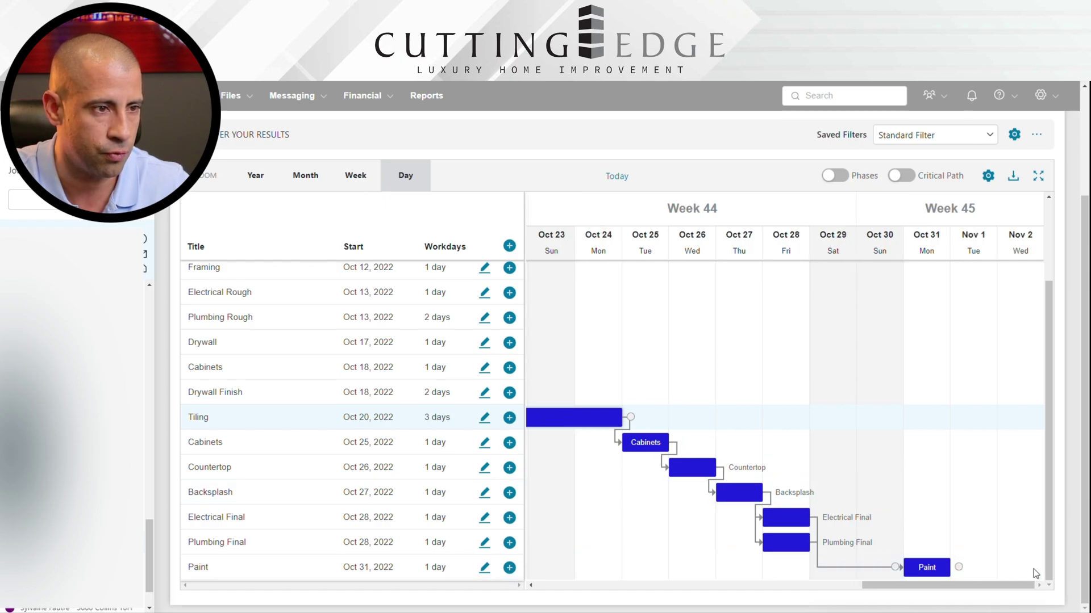
drag(949, 568, 1003, 568)
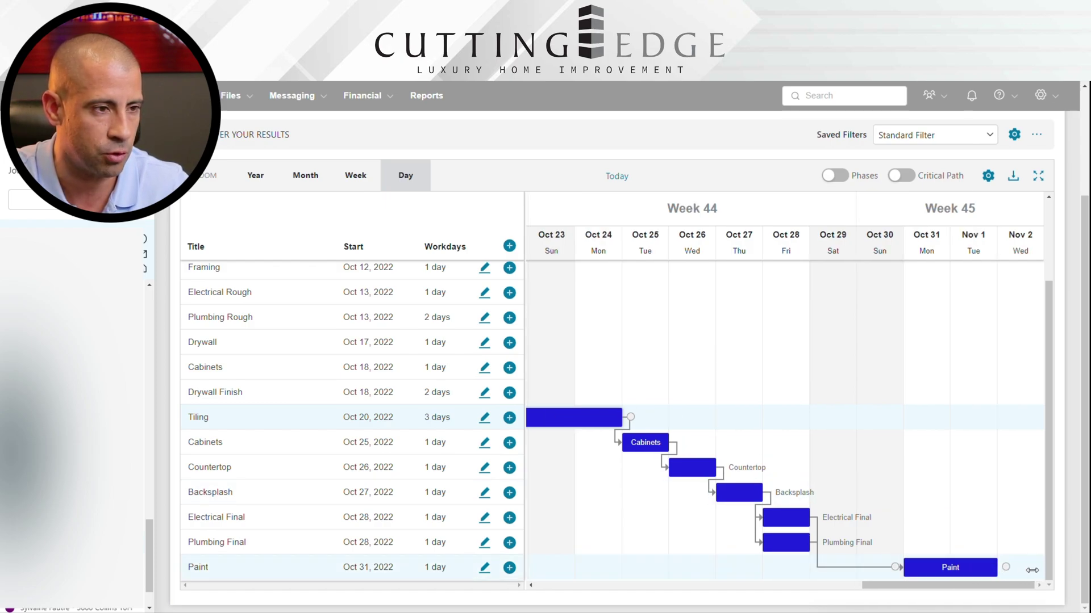
scroll(1032, 571, right, 1)
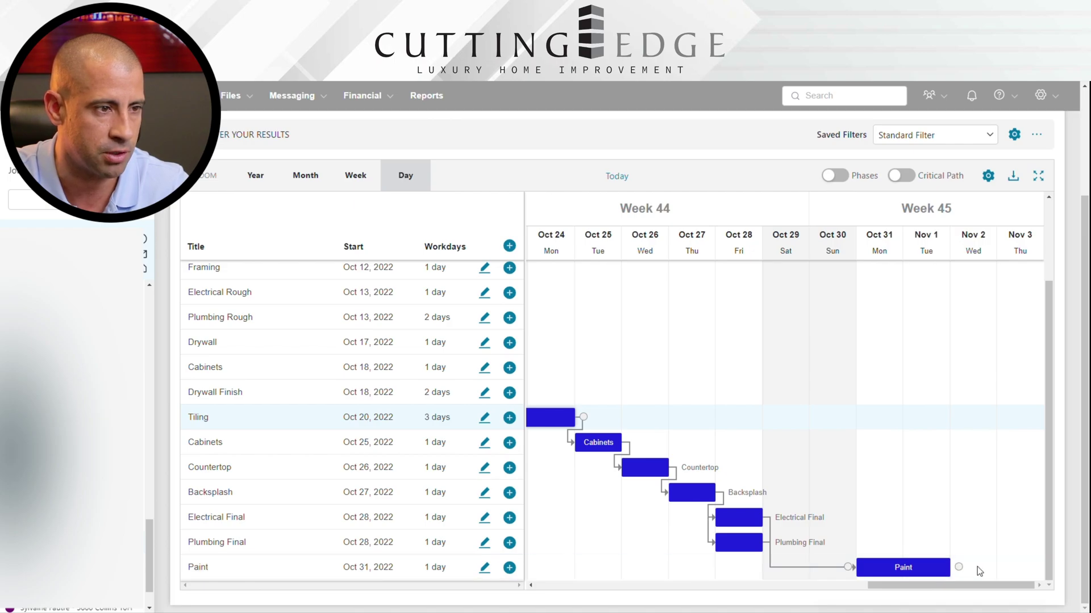
drag(950, 568, 997, 568)
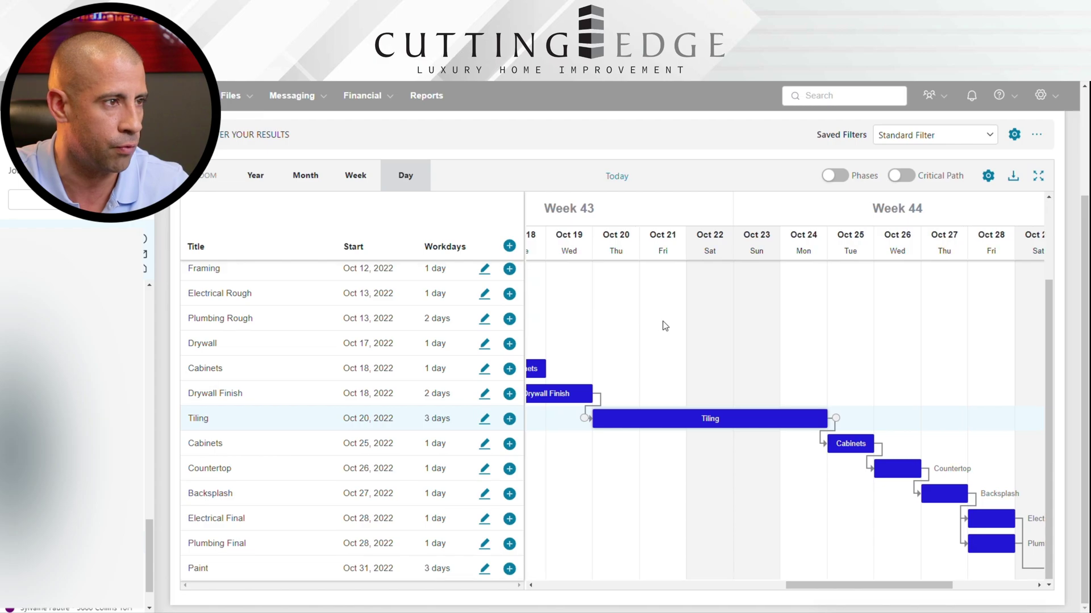
- Examine the start of the schedule, from Demolition through Trenching to Plumbing Underground
scroll(682, 332, up, 3)
scroll(681, 332, left, 6)
scroll(791, 344, up, 1)
scroll(852, 369, left, 4)
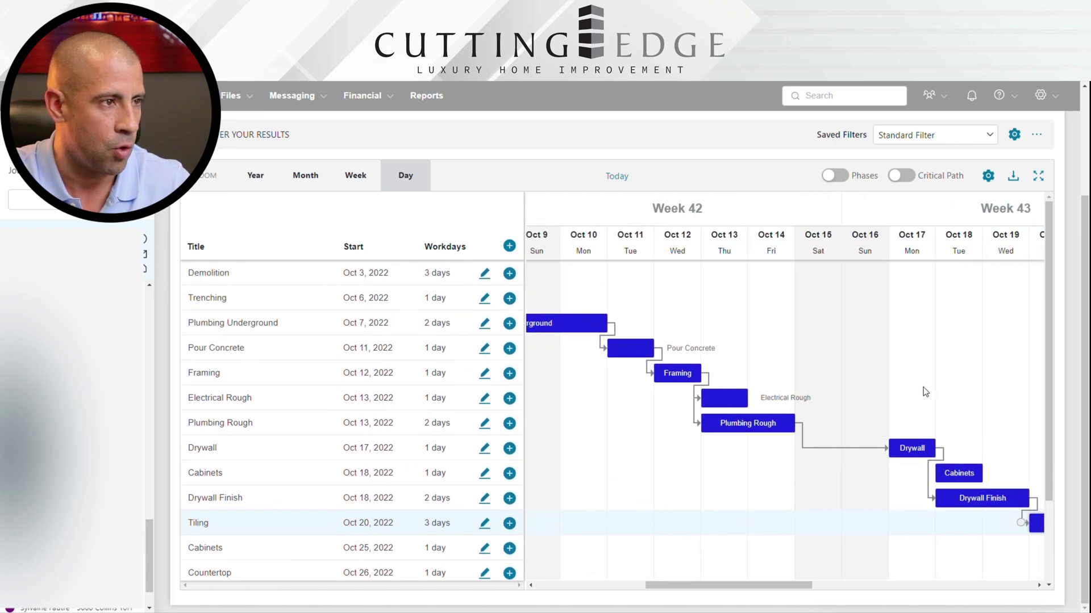
scroll(721, 296, left, 3)
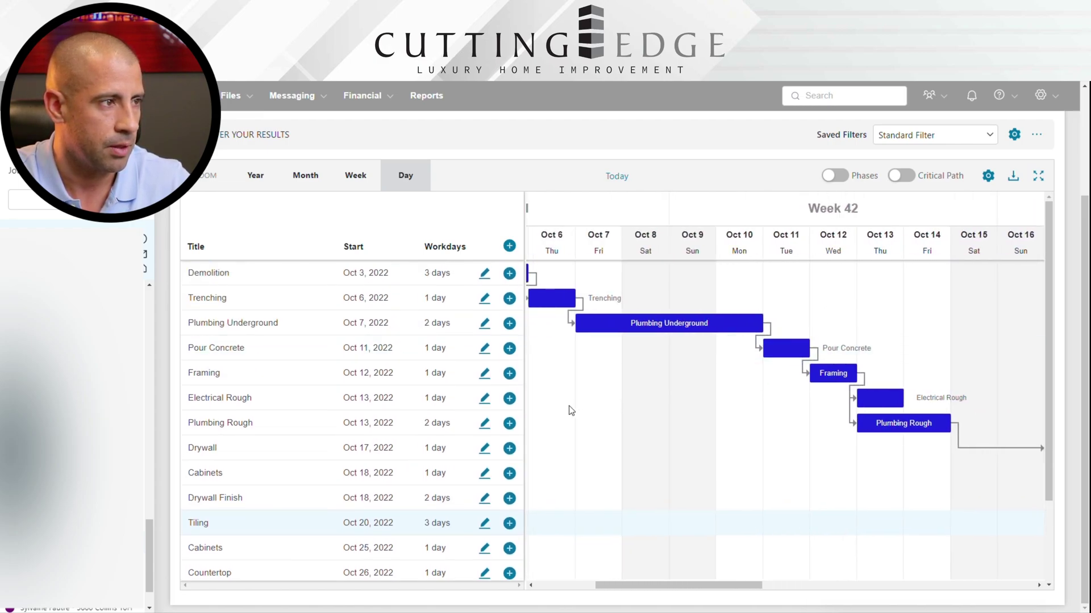
scroll(570, 410, left, 4)
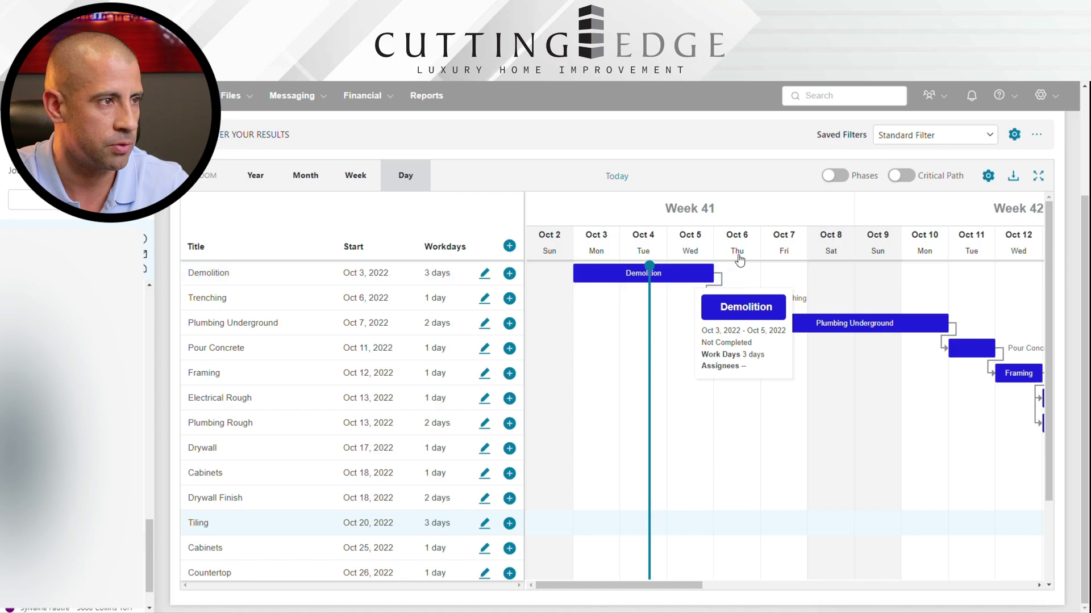
mouse_move(739, 296)
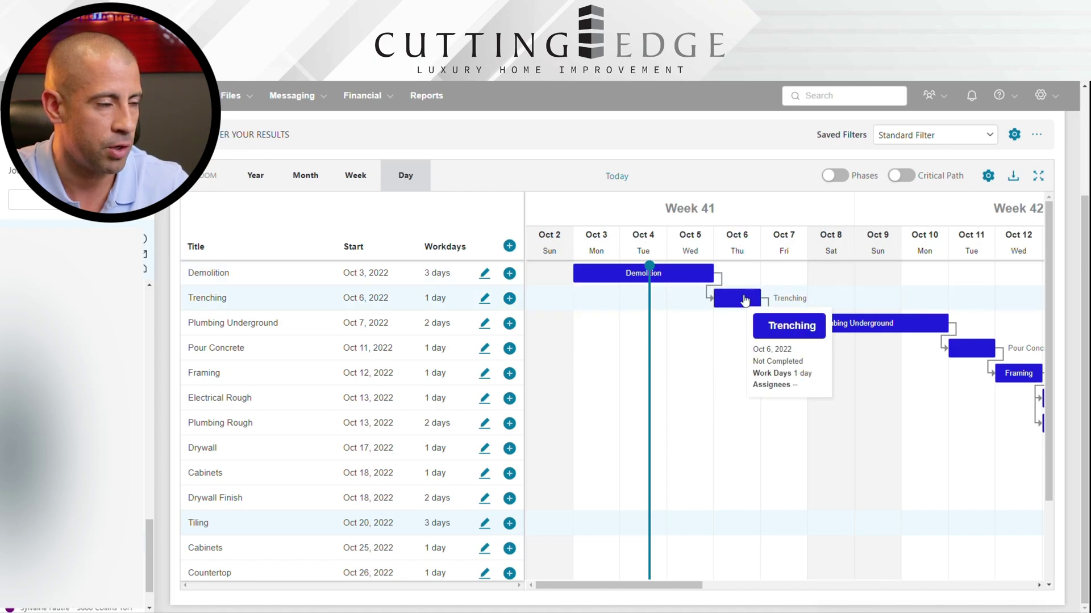
mouse_move(803, 328)
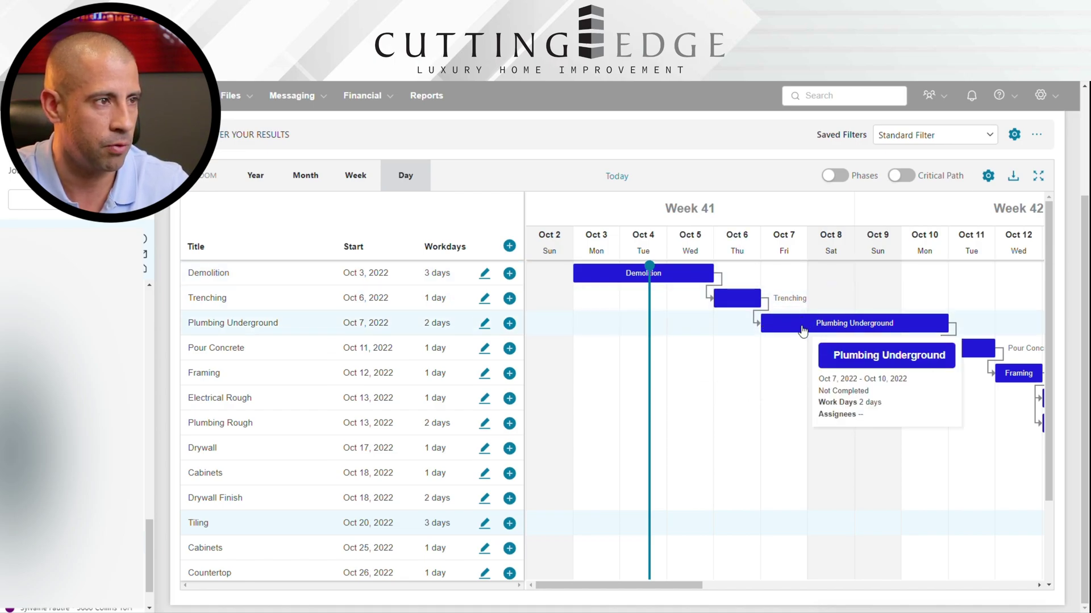
- Examine the dates and links from Plumbing Underground through Framing and the rough-in items to Drywall
drag(942, 424, 795, 432)
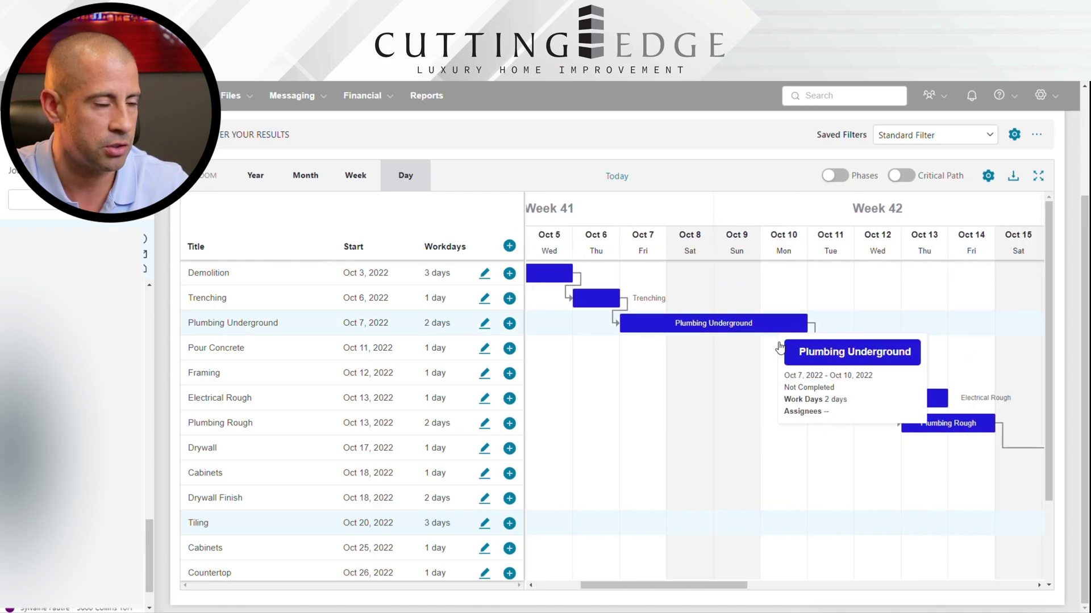
drag(793, 443, 706, 446)
mouse_move(747, 349)
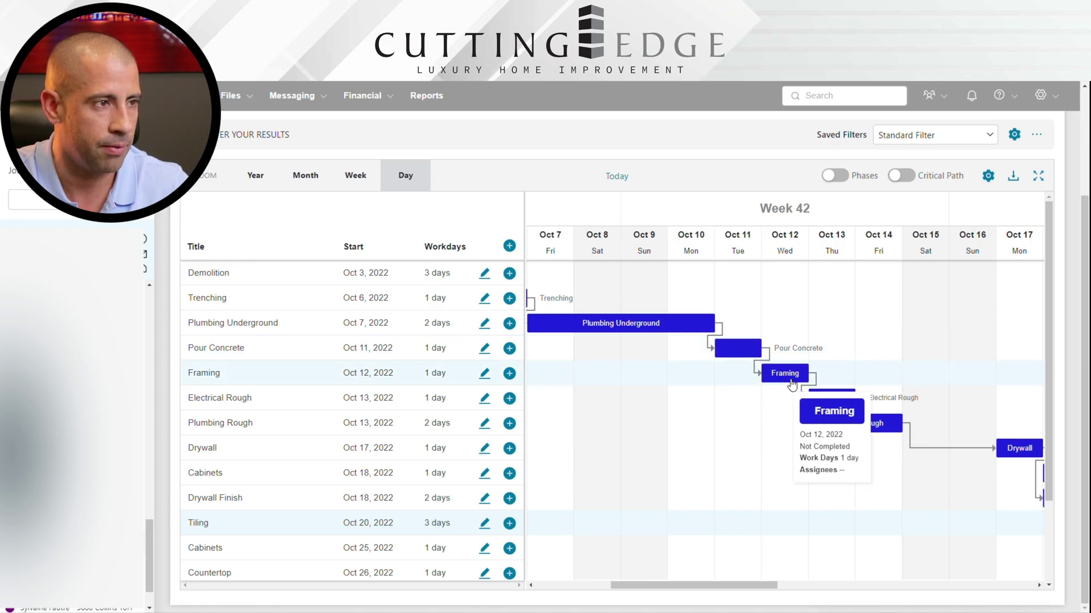
mouse_move(811, 377)
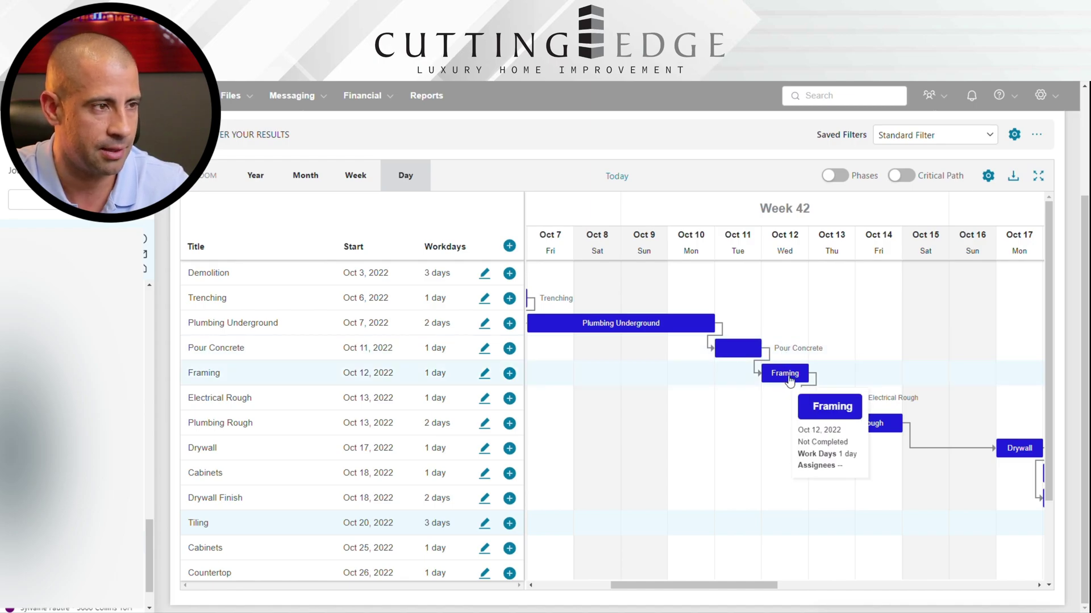
drag(786, 475, 704, 475)
mouse_move(714, 378)
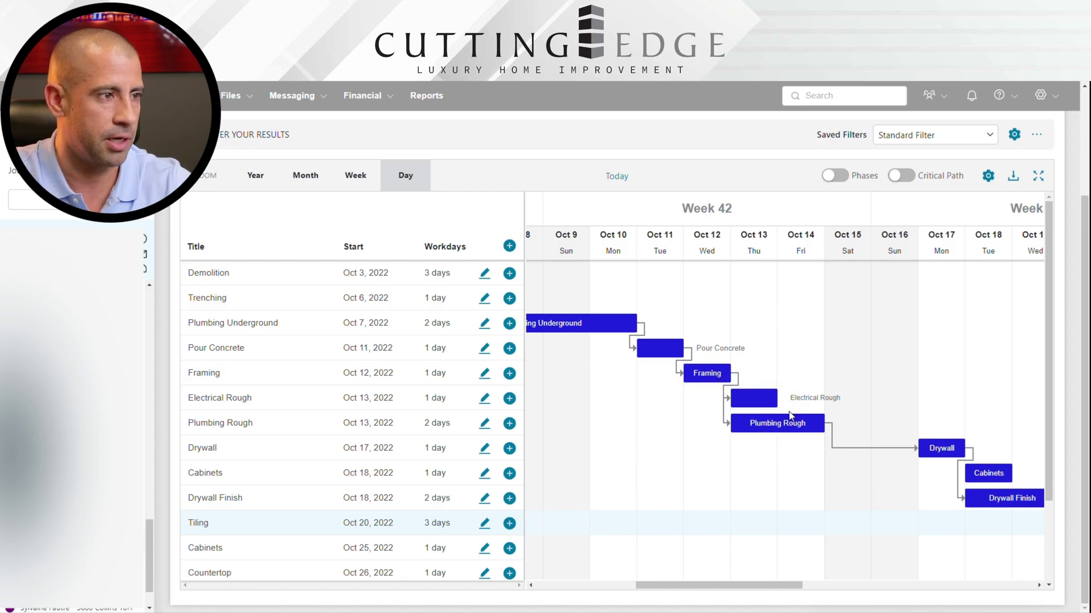
mouse_move(766, 432)
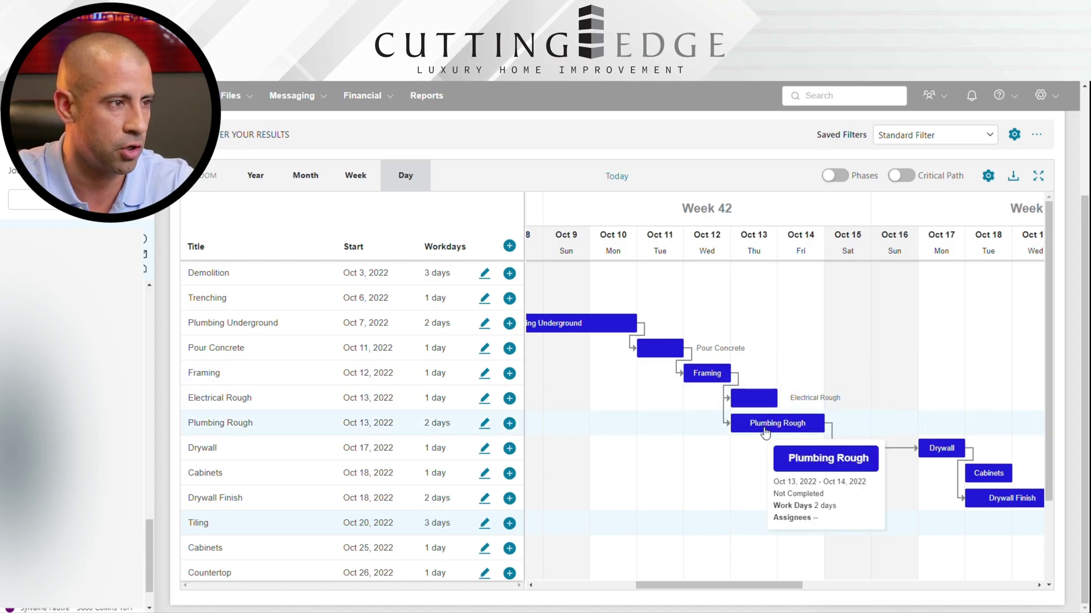
drag(759, 470, 627, 478)
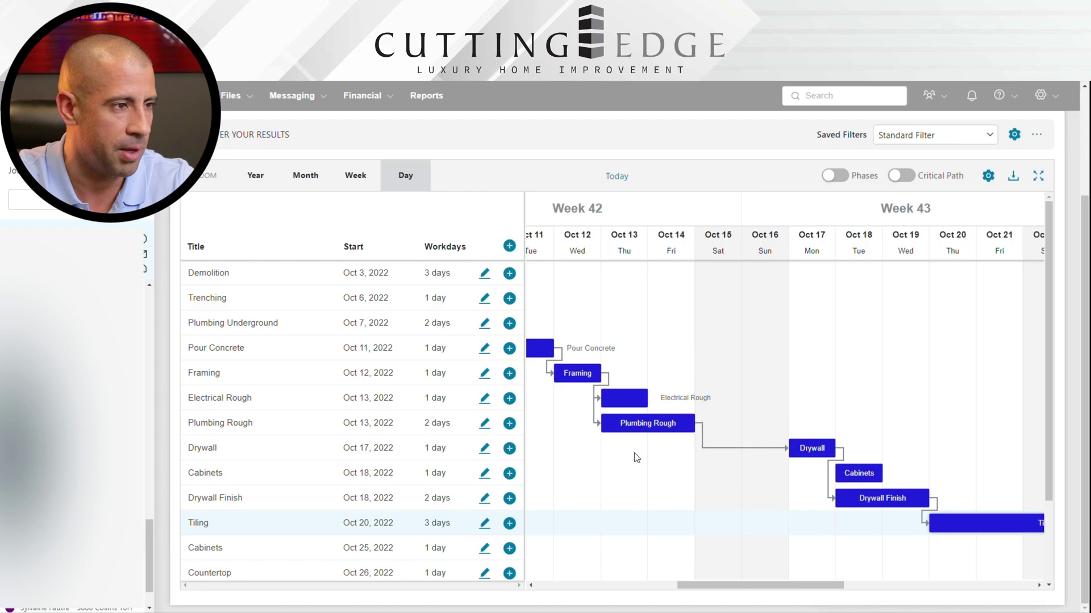
mouse_move(815, 457)
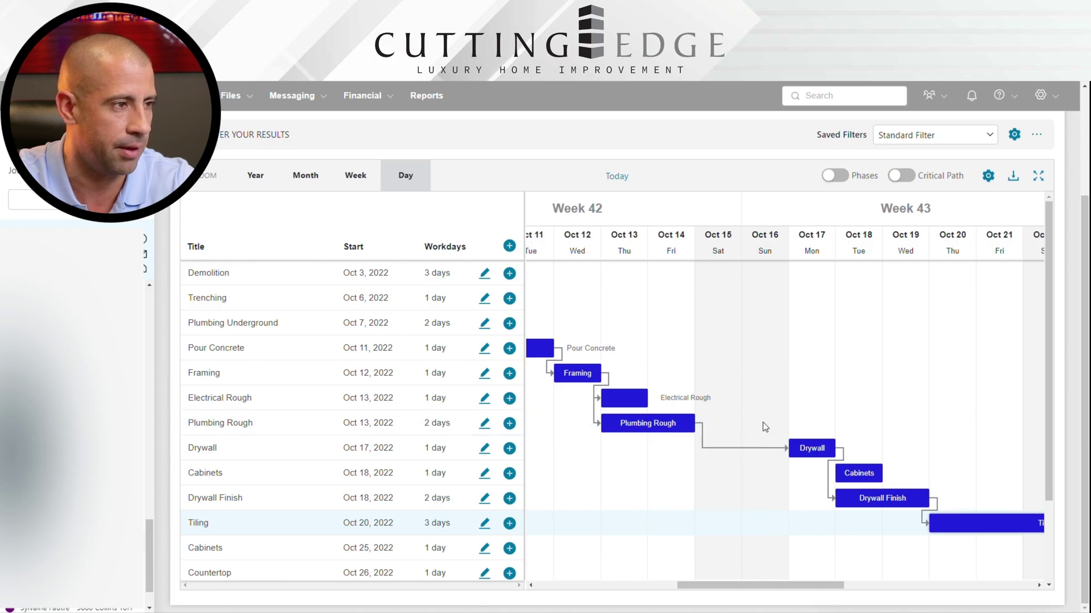
mouse_move(662, 428)
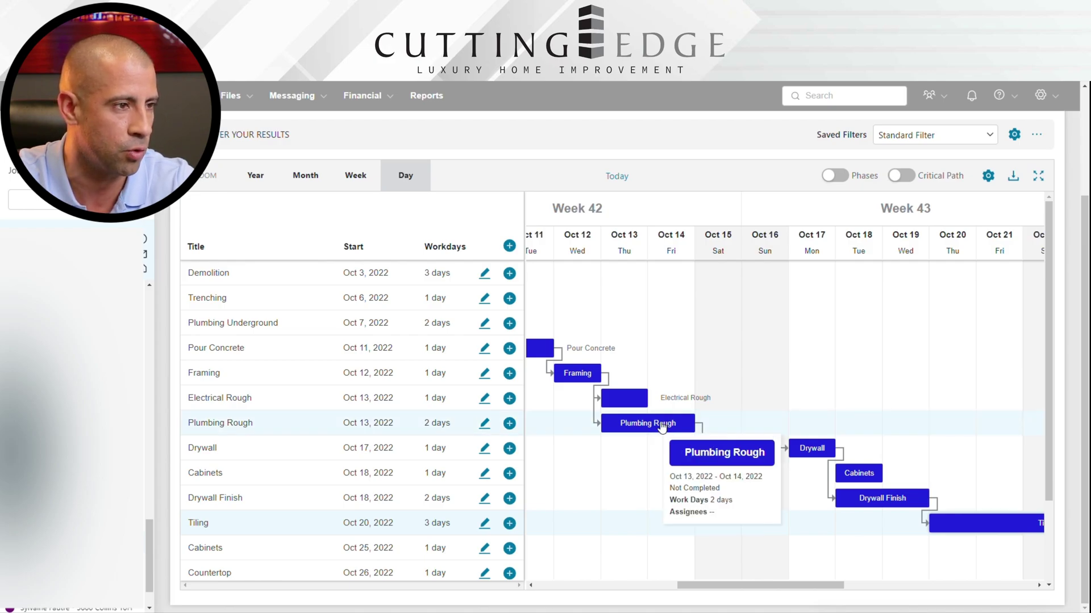
- Delete the duplicate Cabinets item scheduled on Oct 18, 2022
drag(889, 352, 771, 350)
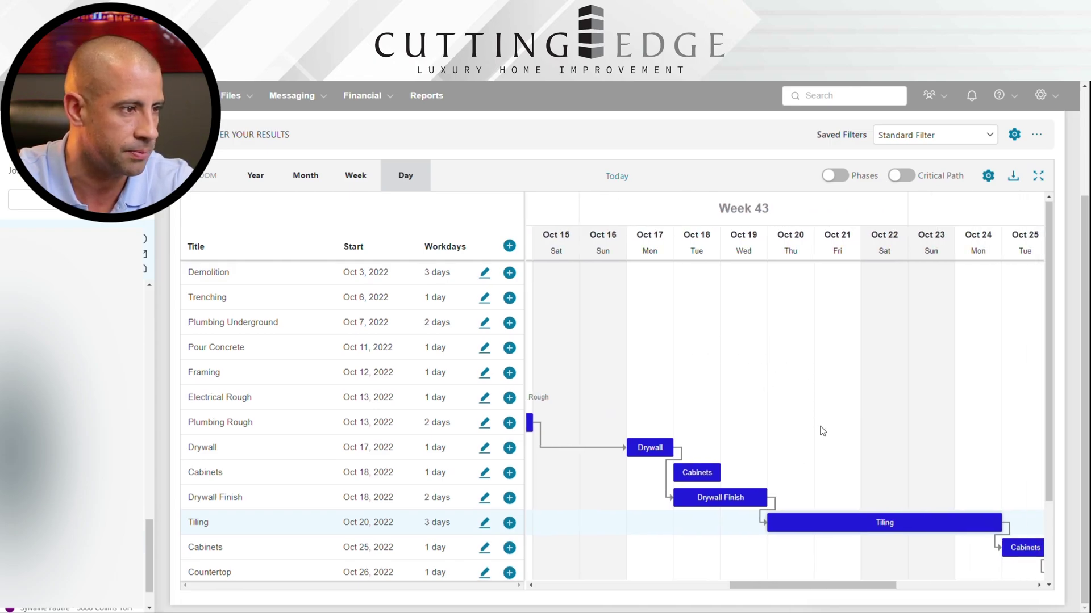
drag(823, 397, 759, 386)
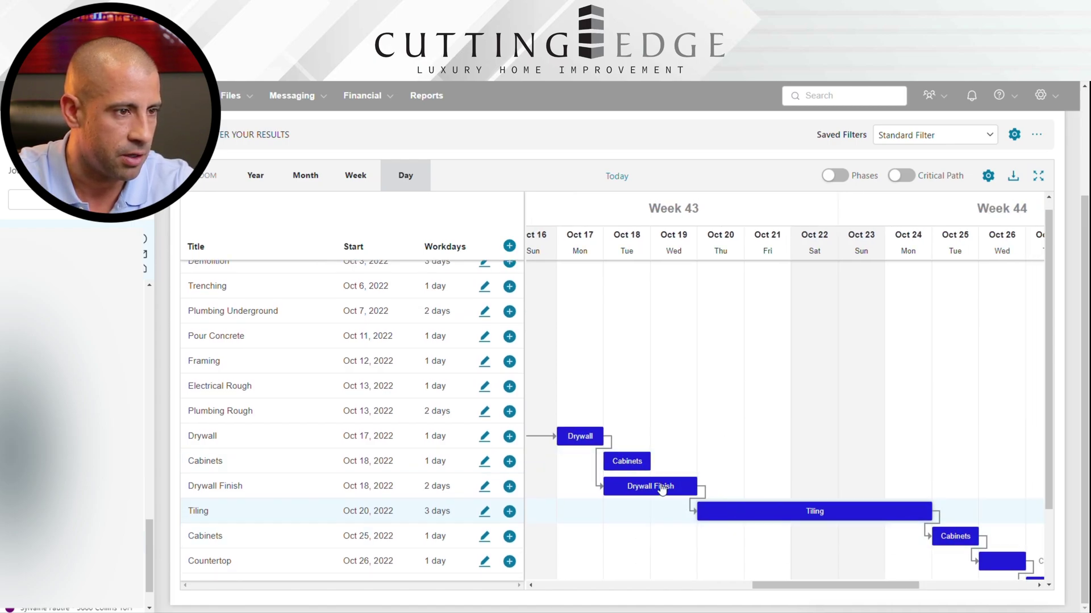
click(627, 461)
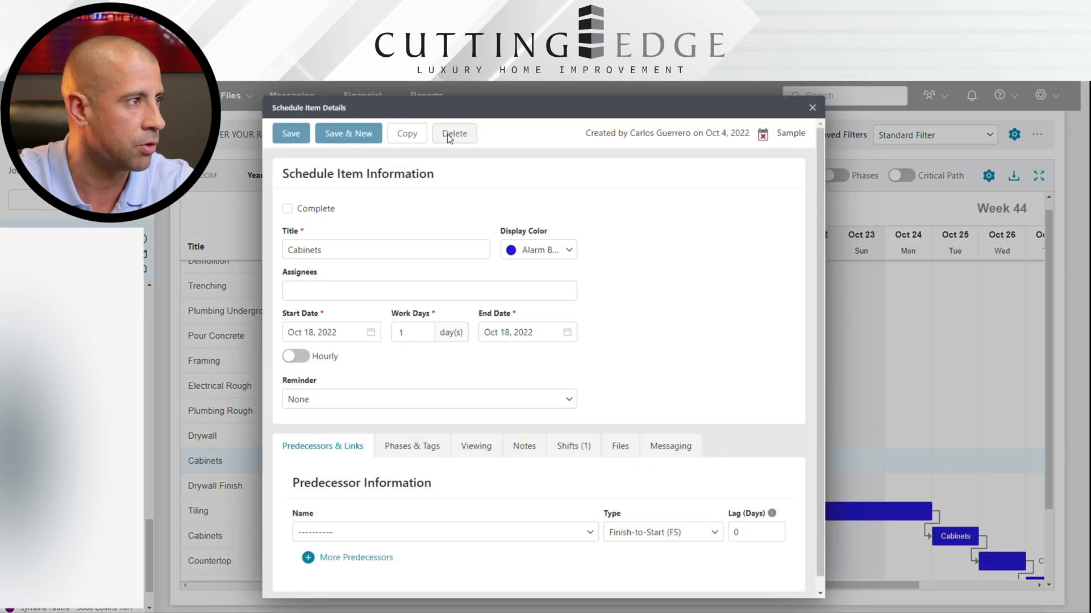
click(449, 134)
click(631, 366)
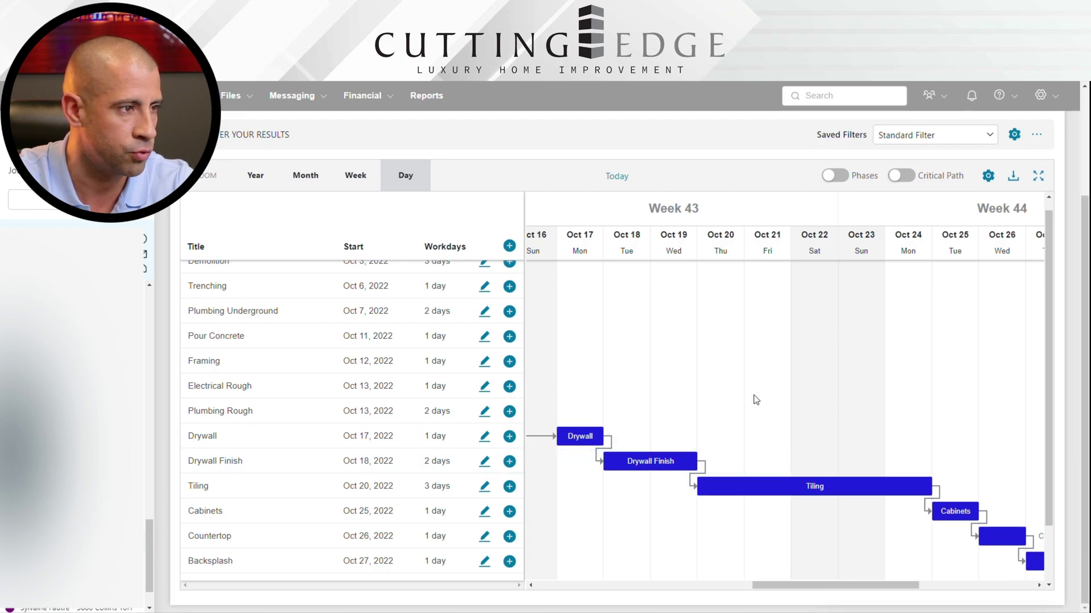
- Extend the remaining Cabinets item's duration to 2 workdays on the Gantt chart
scroll(648, 359, right, 2)
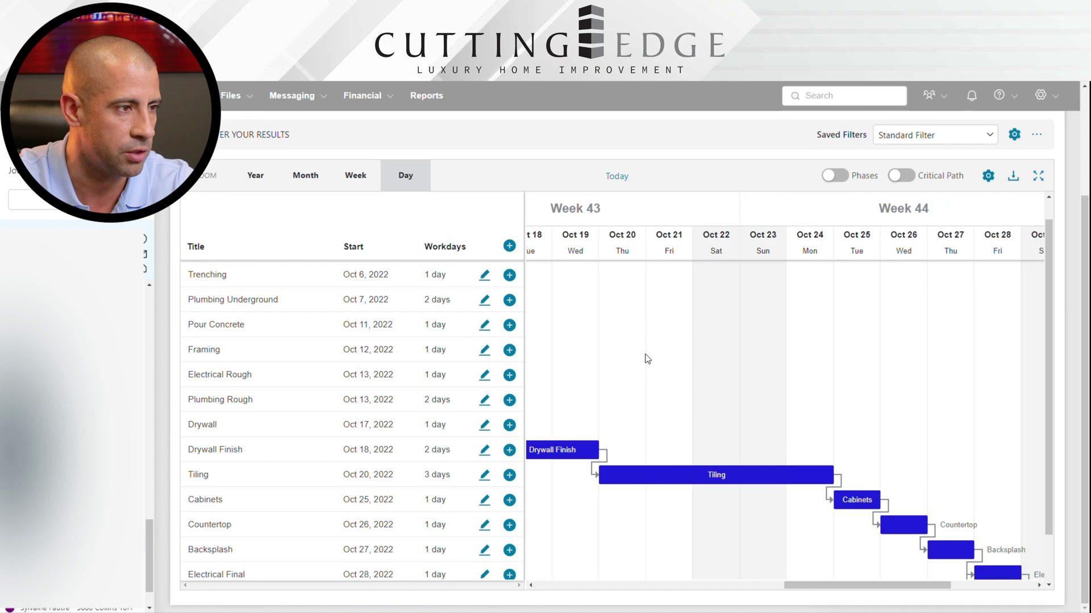
scroll(824, 375, right, 3)
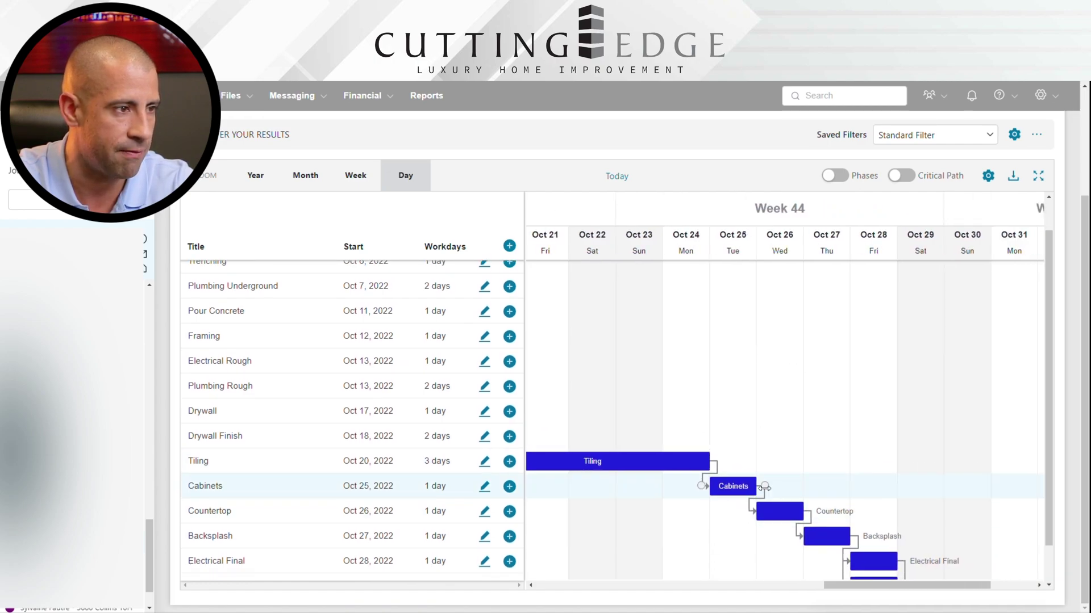
drag(764, 487, 805, 488)
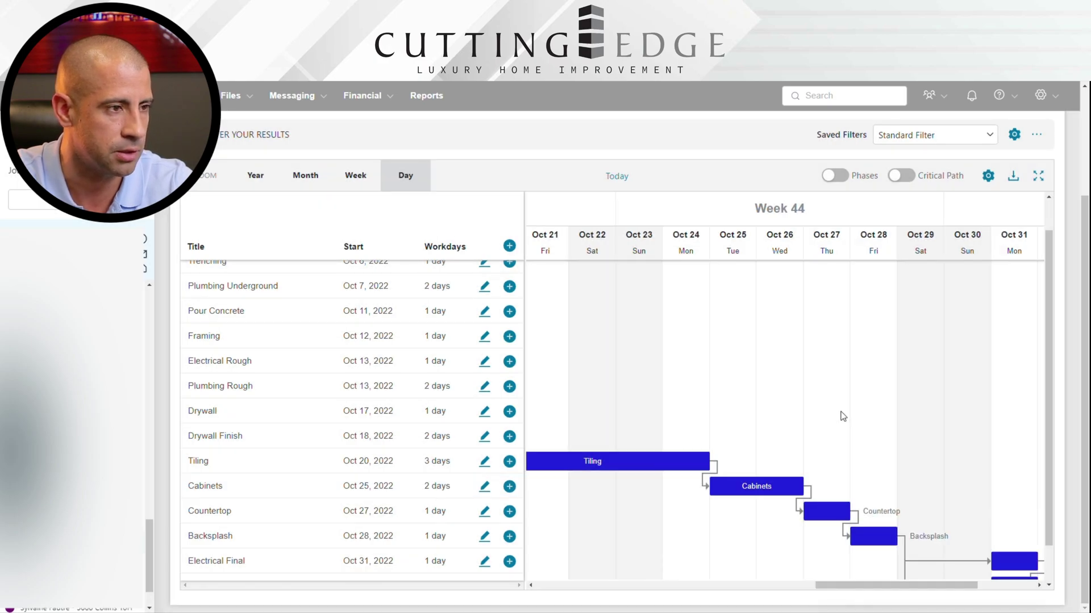
- Review the linked items from Cabinets through Paint and back across the whole schedule to Demolition
drag(842, 379, 699, 353)
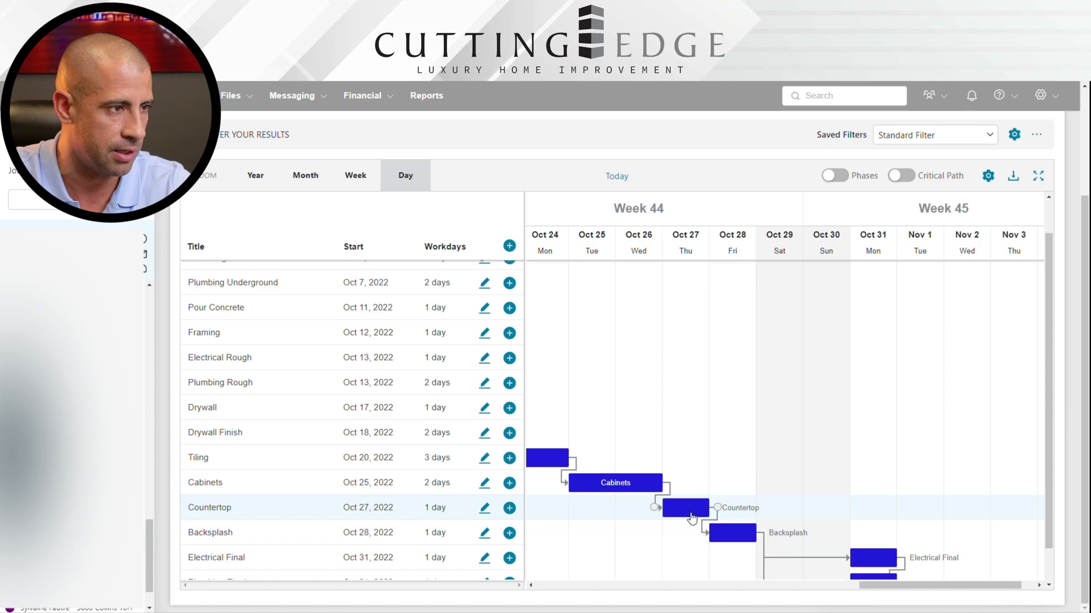
mouse_move(643, 492)
mouse_move(690, 508)
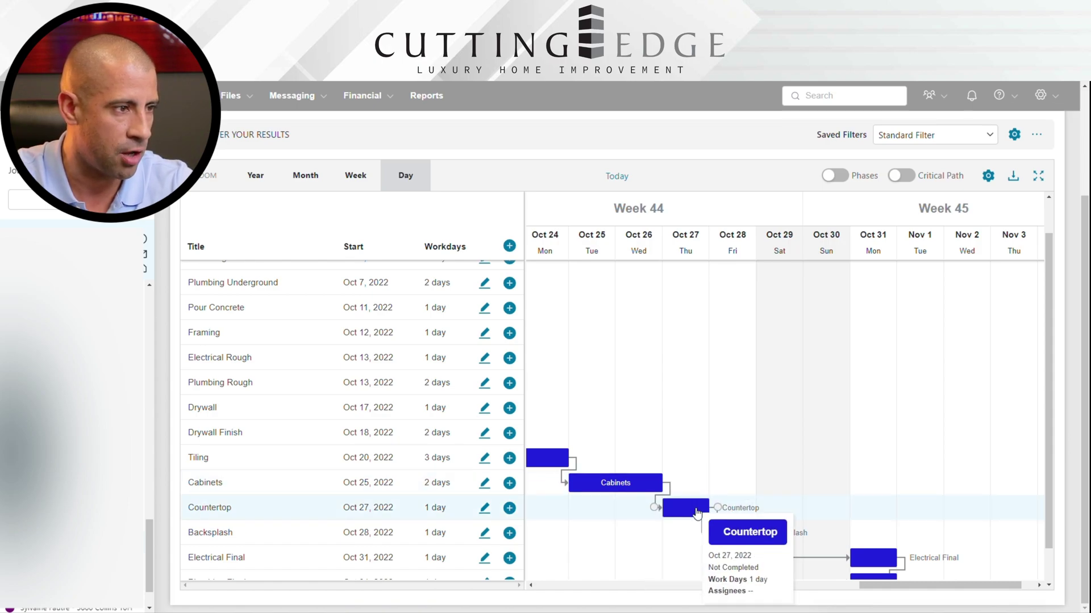
drag(901, 433, 856, 332)
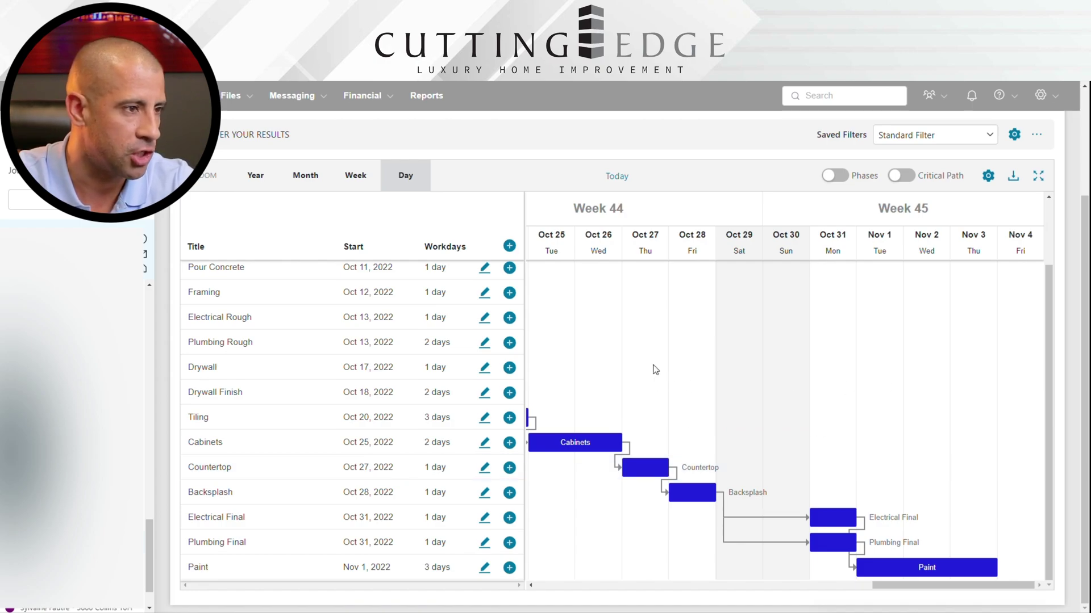
drag(651, 355, 794, 351)
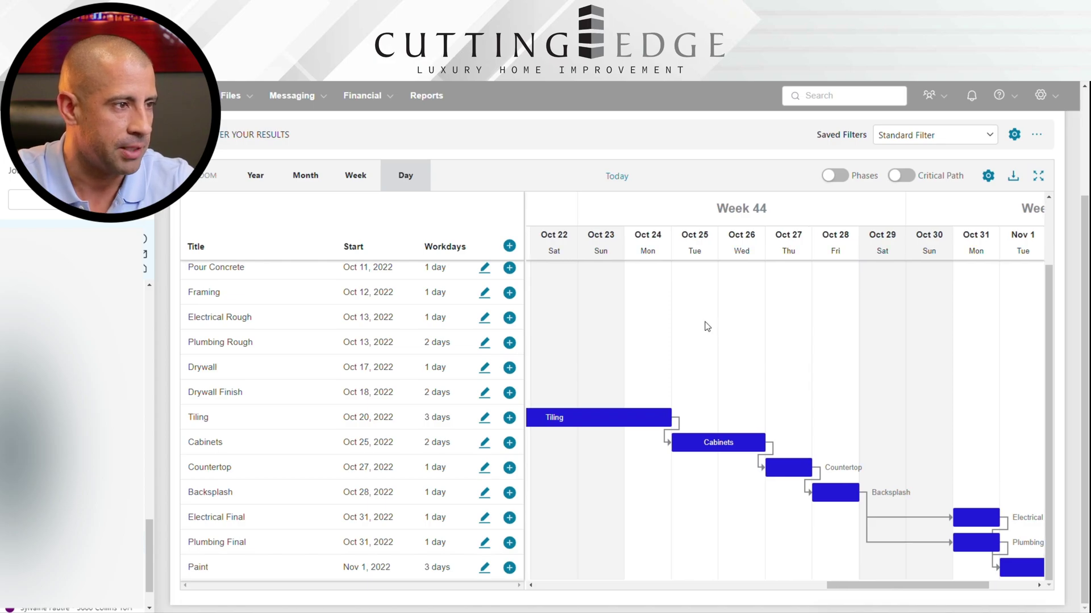
drag(658, 320, 830, 348)
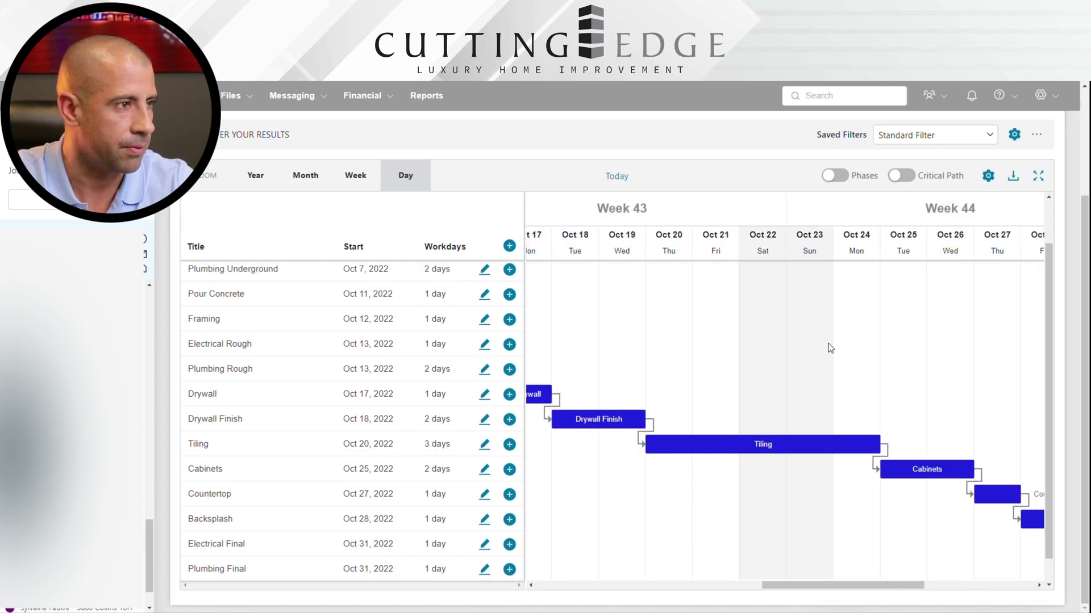
mouse_move(687, 335)
mouse_down()
mouse_move(791, 360)
mouse_move(805, 368)
mouse_move(792, 382)
mouse_move(869, 392)
mouse_up()
drag(647, 302, 791, 397)
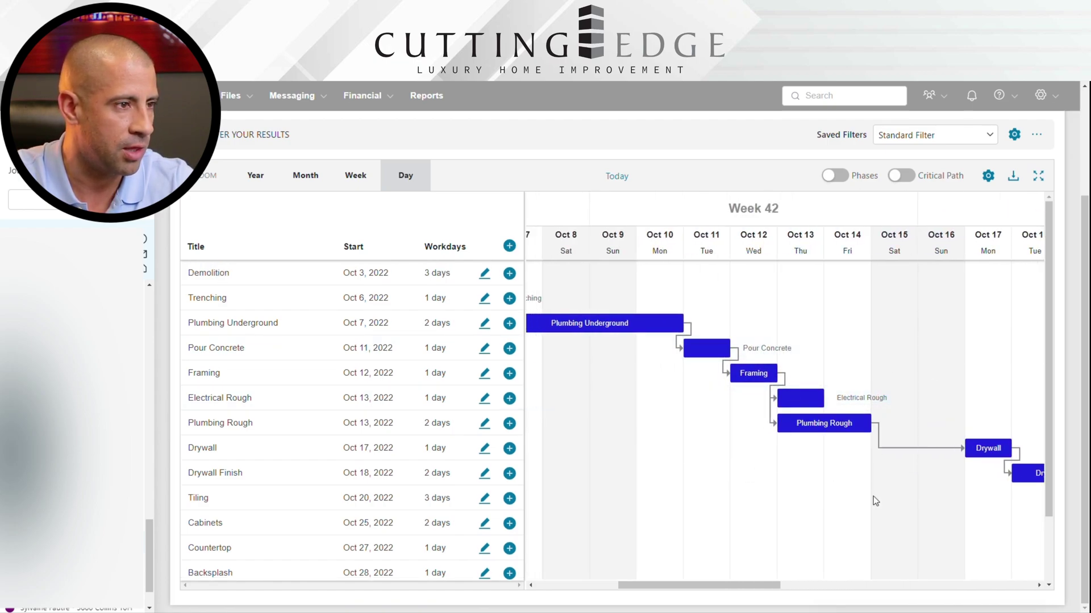
drag(696, 492, 871, 509)
drag(640, 431, 677, 459)
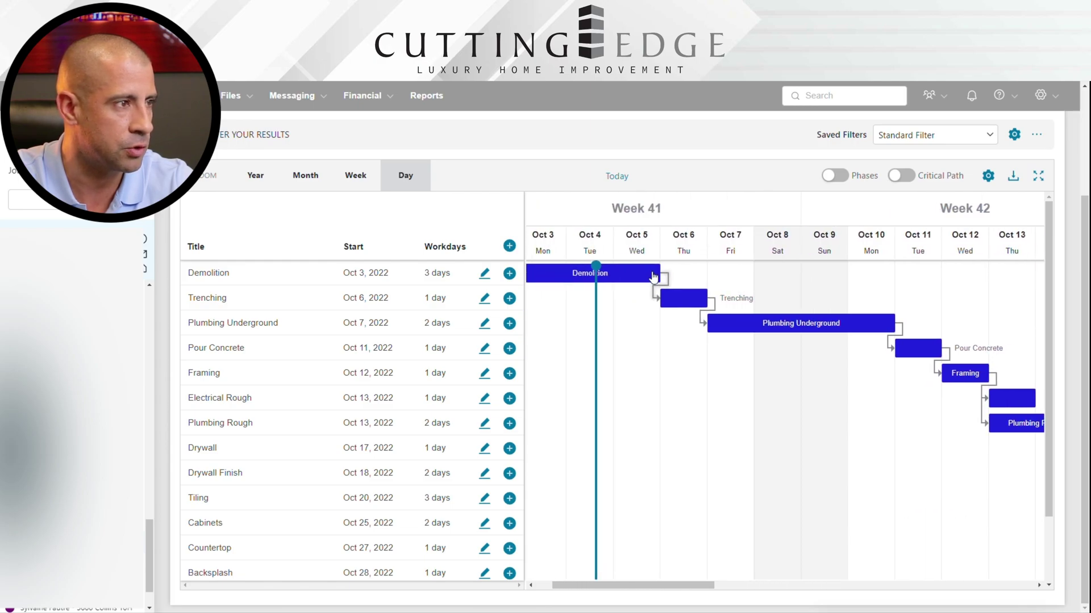
- Extend the Demolition item's duration to 5 workdays on the Gantt chart
mouse_move(664, 277)
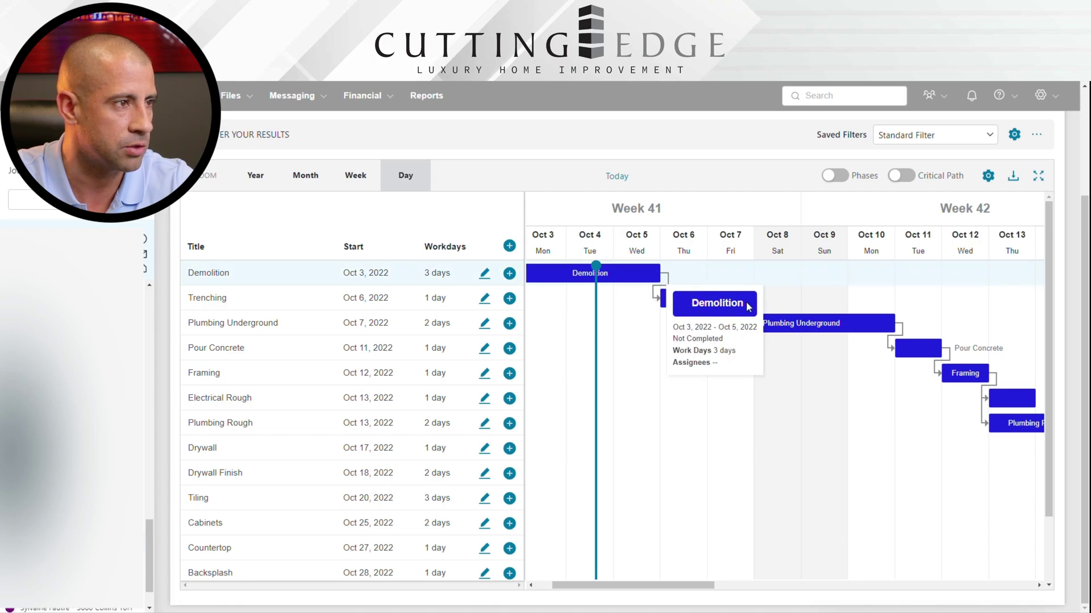
mouse_move(888, 327)
click(714, 330)
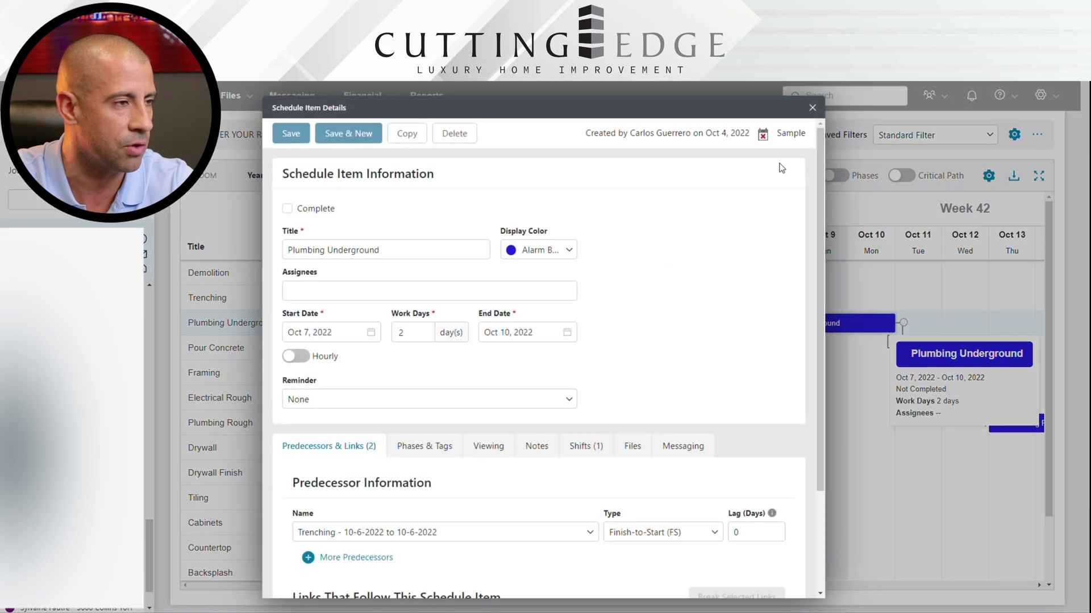
click(817, 109)
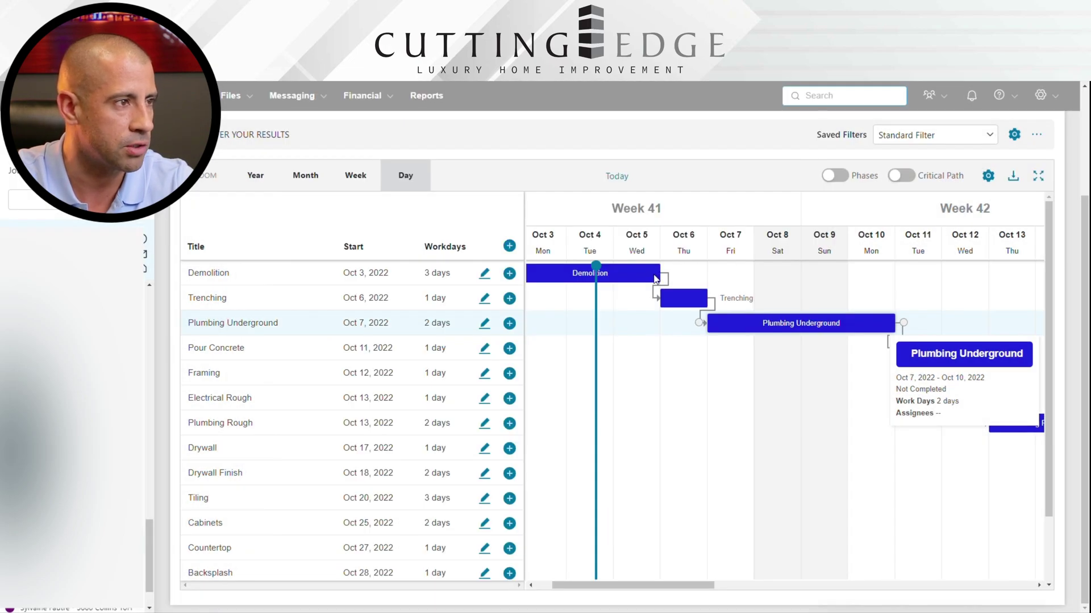
drag(711, 276, 740, 281)
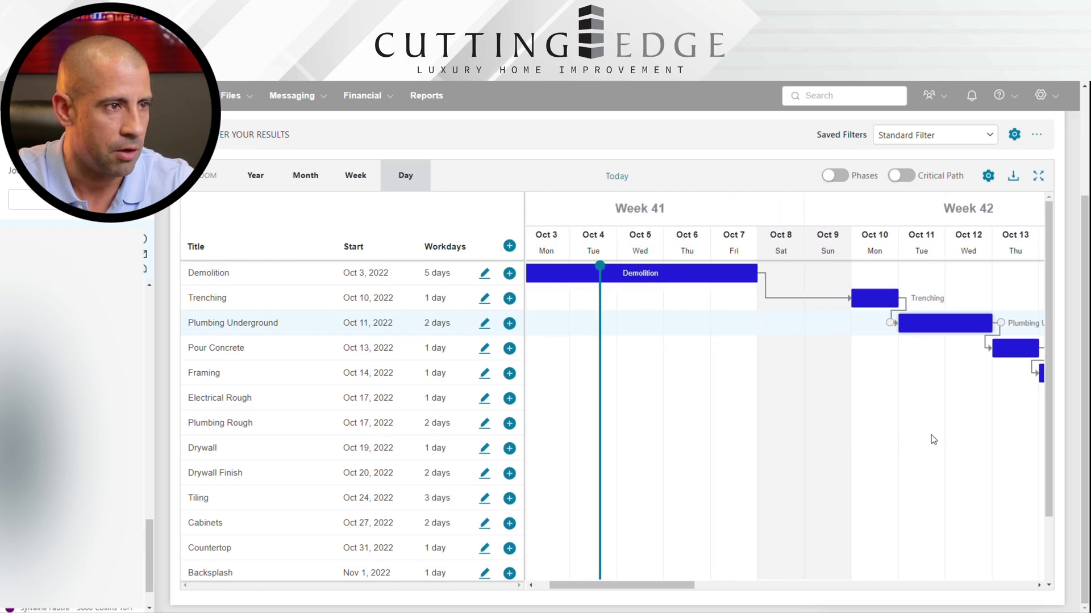
- Examine the shifted dates and links of the items from Demolition through Paint, and back to Framing, on the Gantt chart
drag(934, 439, 781, 435)
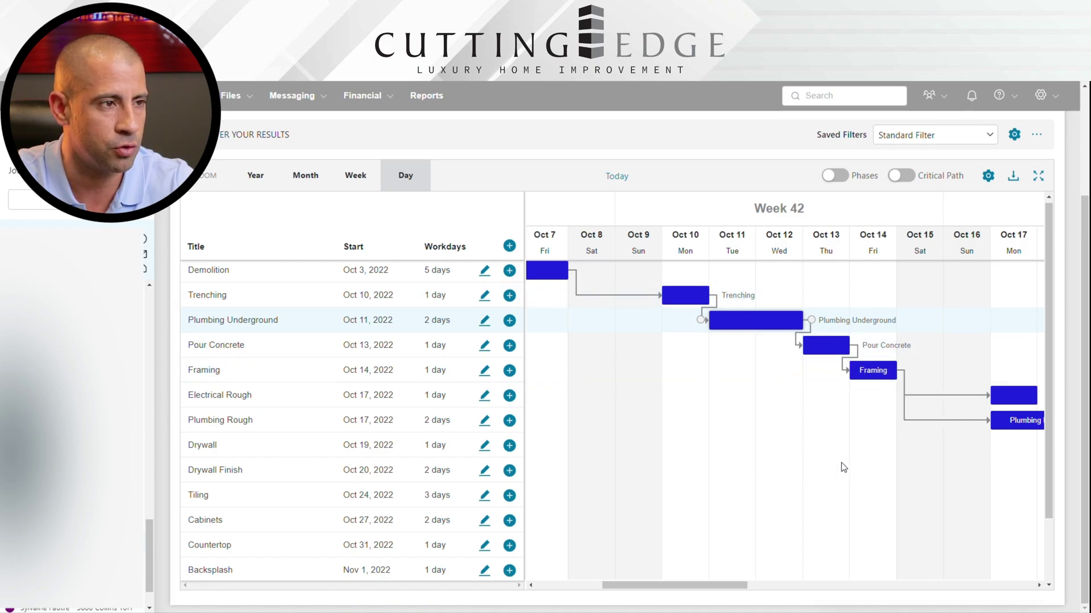
drag(843, 467, 692, 418)
drag(733, 465, 634, 442)
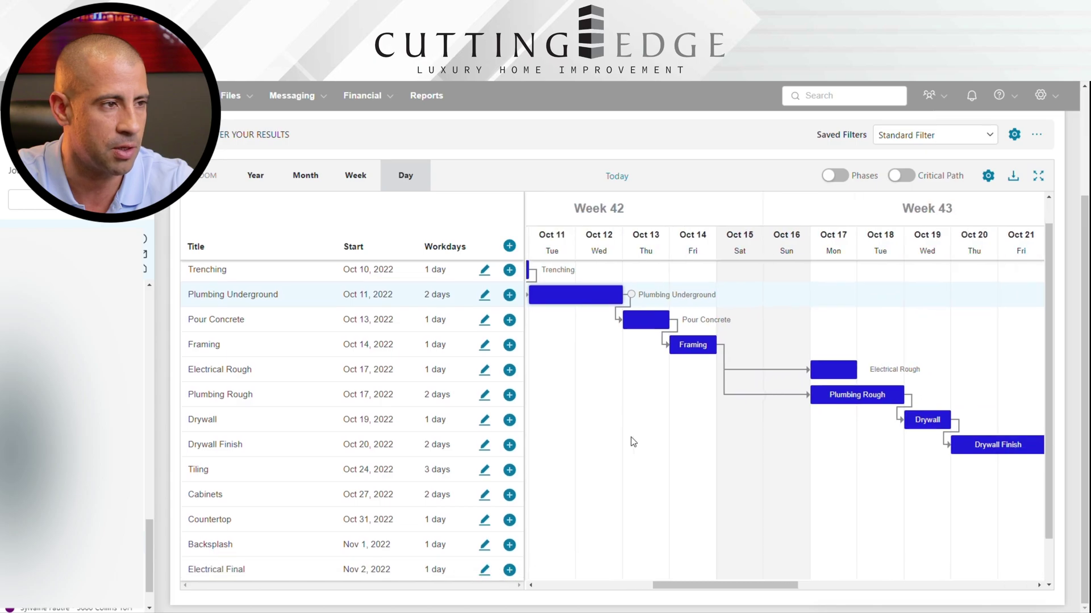
drag(874, 506, 739, 481)
drag(994, 519, 791, 453)
drag(896, 518, 709, 507)
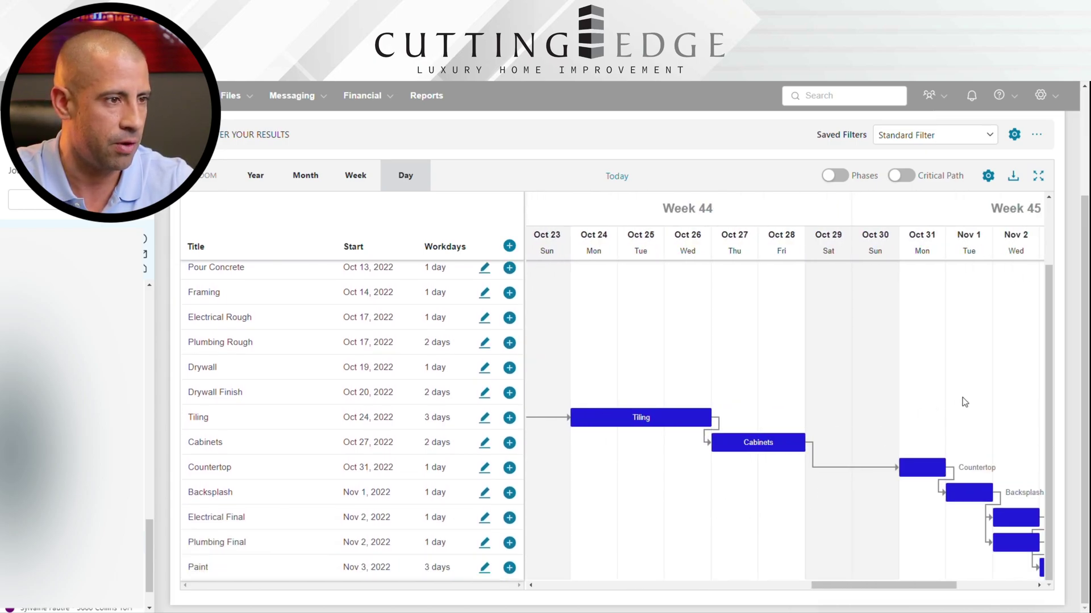
drag(964, 402, 781, 397)
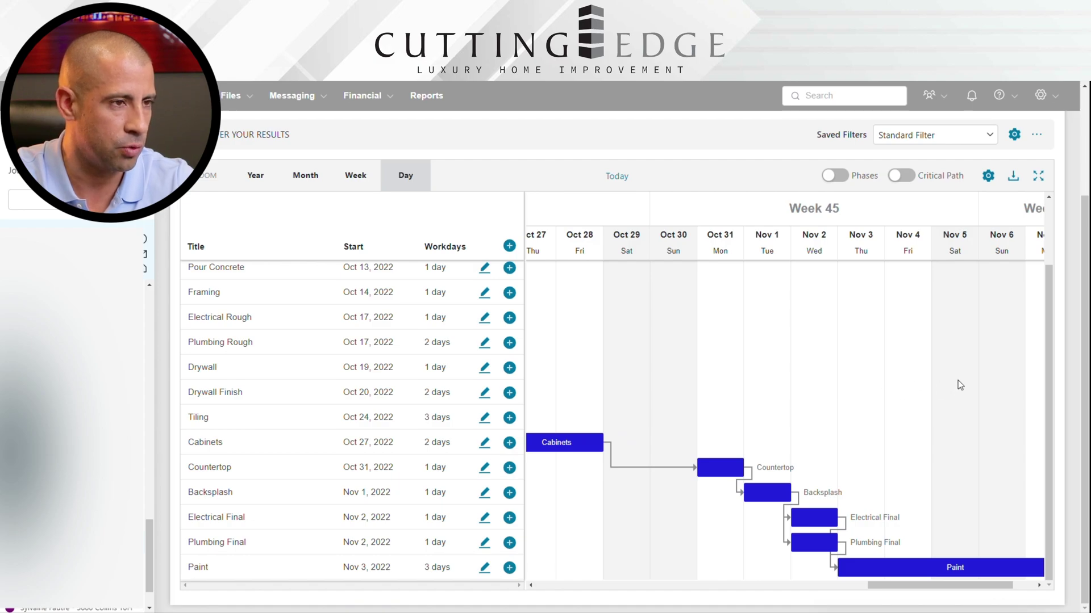
drag(960, 385, 784, 379)
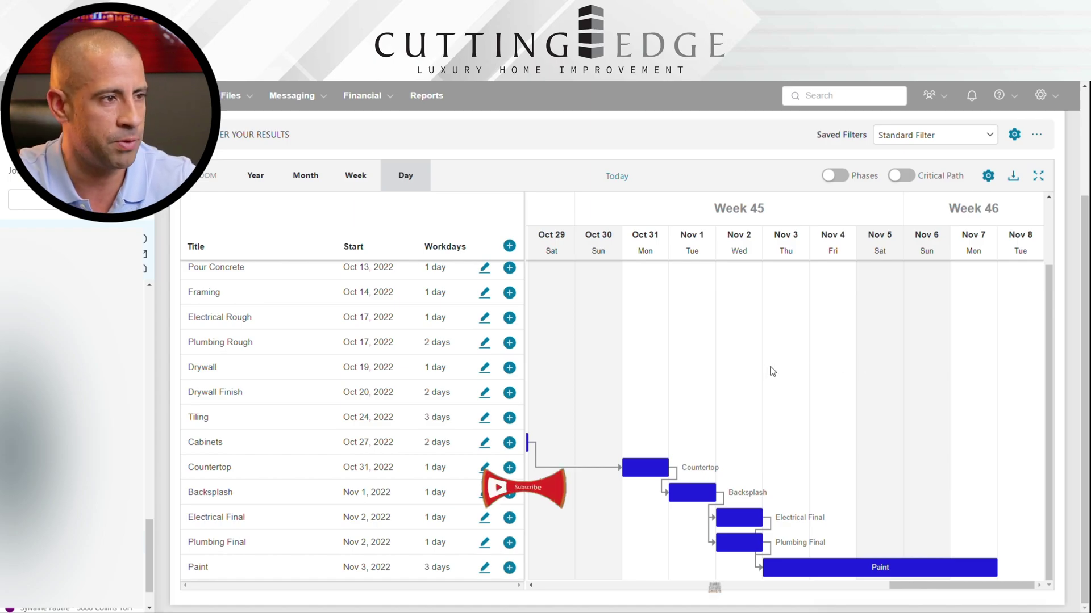
drag(717, 349, 843, 360)
drag(622, 341, 896, 352)
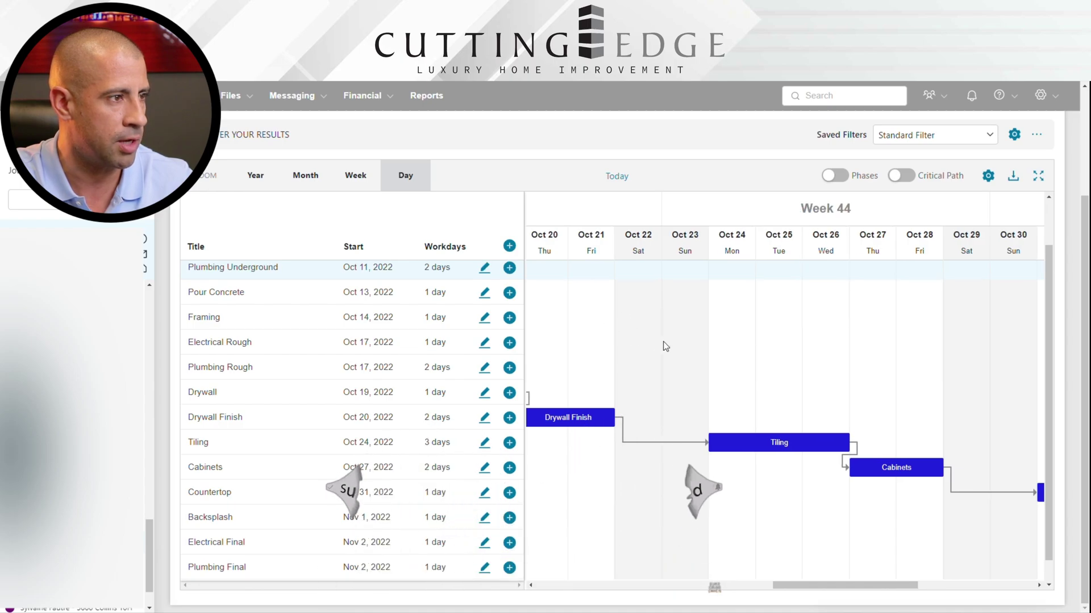
drag(662, 343, 794, 358)
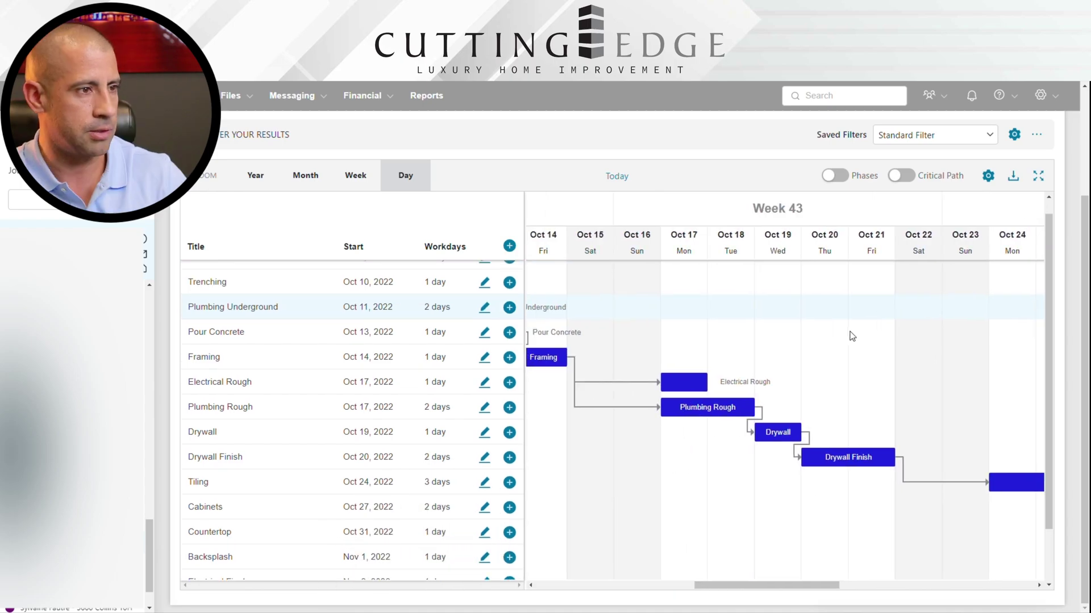